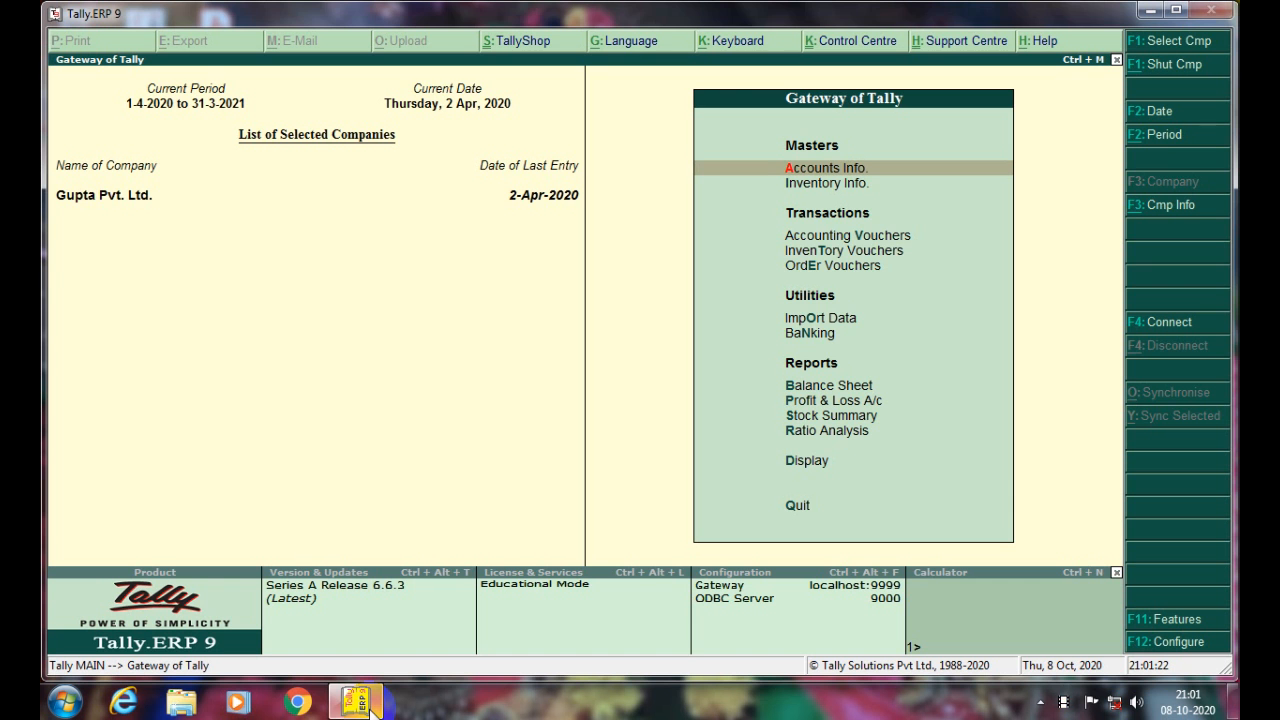
# Open the Account Books list within the display reports.
pyautogui.press('Down')
pyautogui.press('Down')
pyautogui.press('Down')
pyautogui.press('Down')
pyautogui.press('Down')
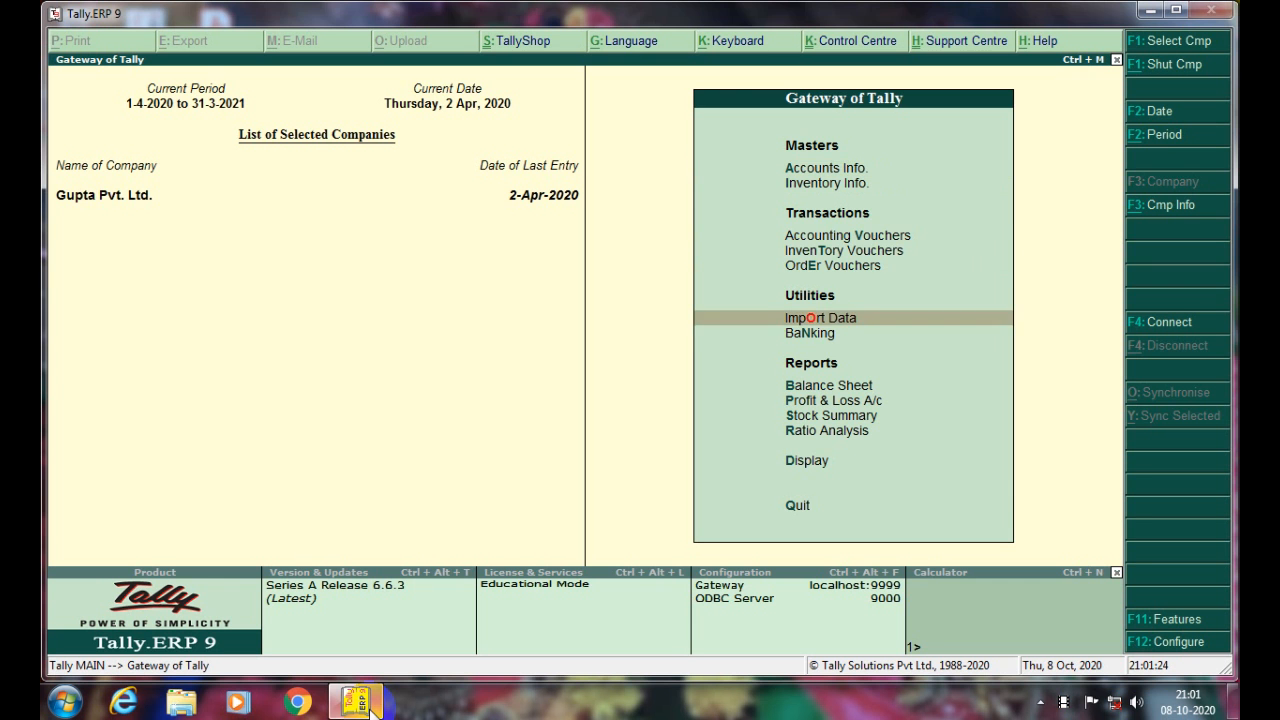
pyautogui.press('Up')
pyautogui.press('Up')
pyautogui.press('Up')
pyautogui.press('Down')
pyautogui.press('Down')
pyautogui.press('Down')
pyautogui.press('Down')
pyautogui.press('Down')
pyautogui.press('Down')
pyautogui.press('Down')
pyautogui.press('Down')
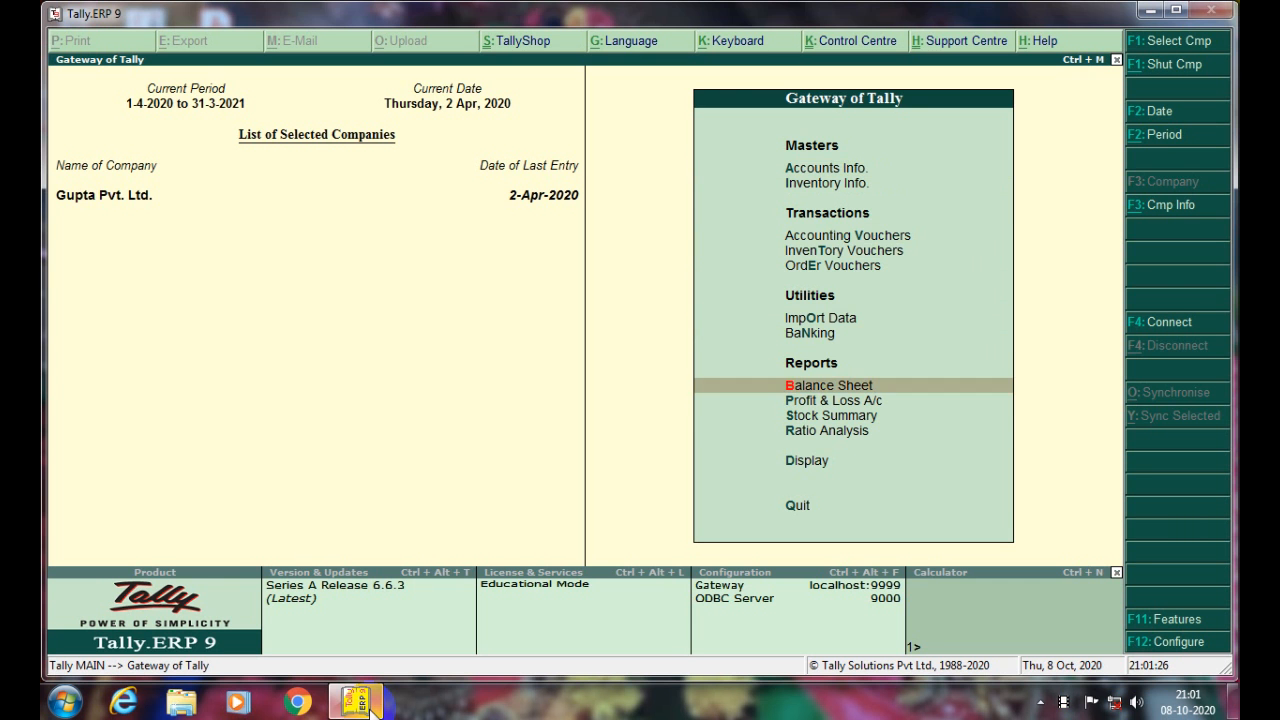
pyautogui.press('Down')
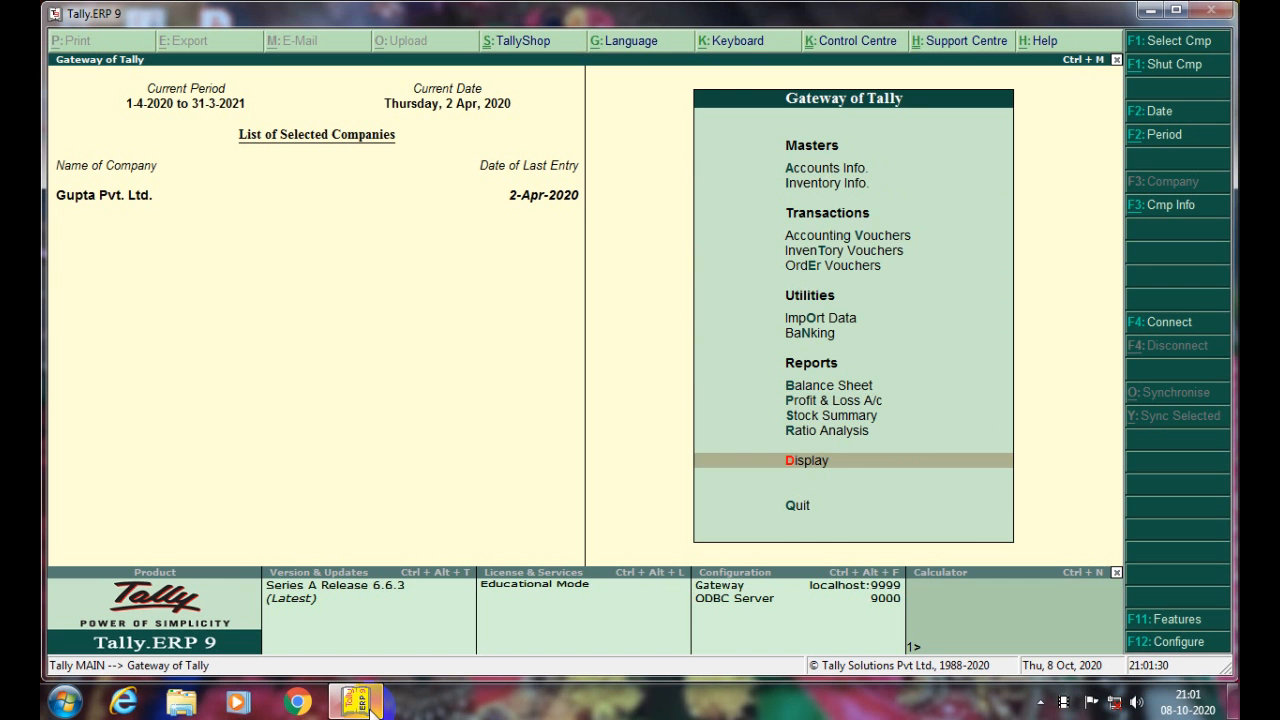
pyautogui.press('Return')
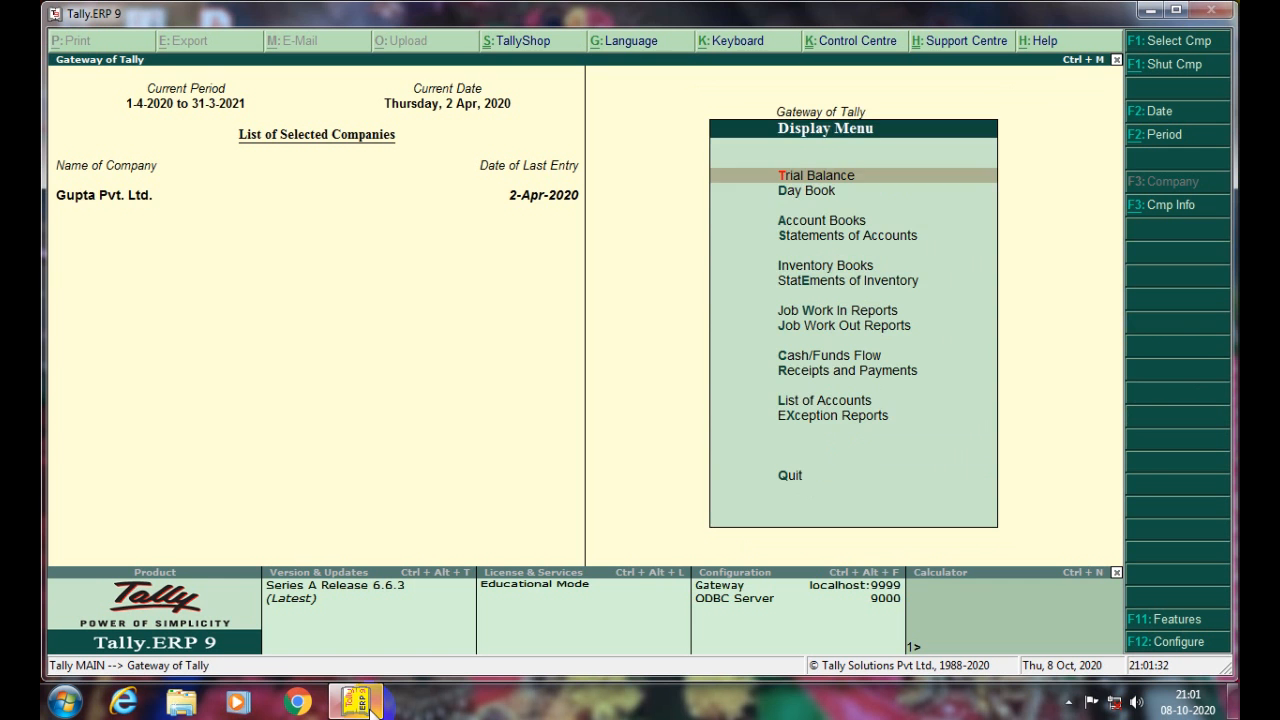
pyautogui.press('Down')
pyautogui.press('Down')
pyautogui.press('Return')
# Look through the available account books and registers, then return to the Gateway of Tally.
pyautogui.press('Down')
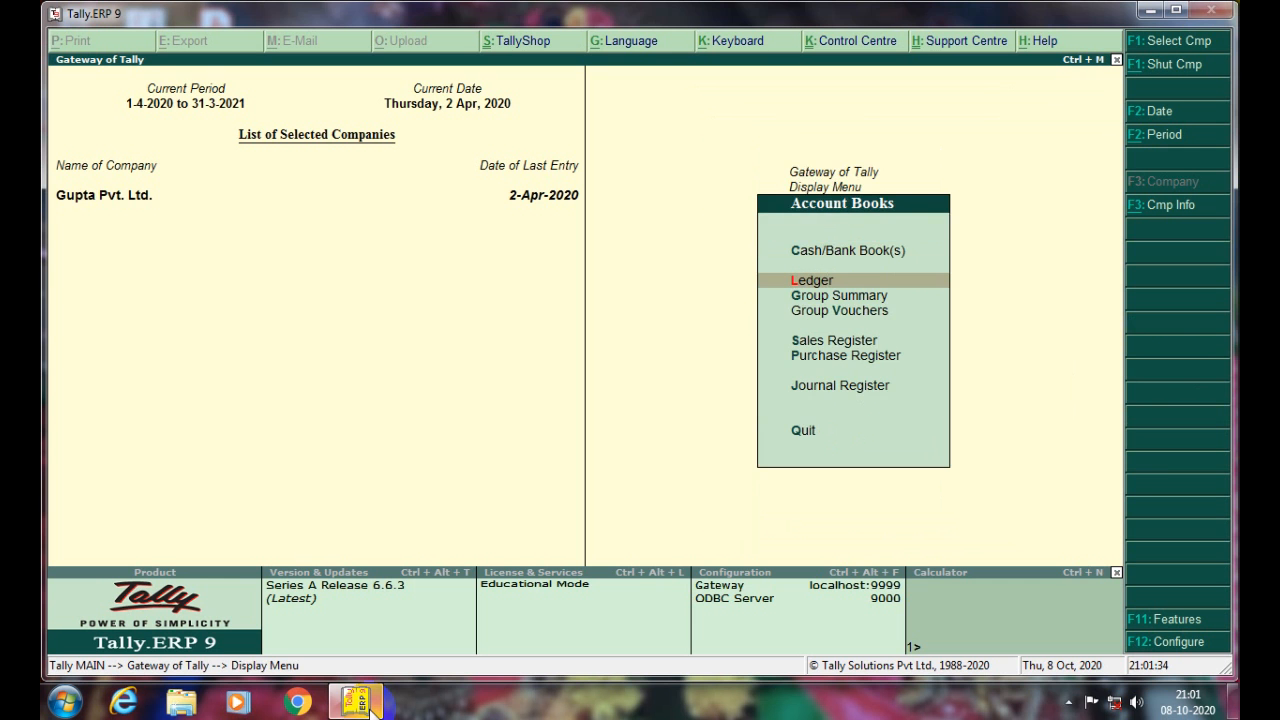
pyautogui.press('Down')
pyautogui.press('Down')
pyautogui.press('Up')
pyautogui.press('Up')
pyautogui.press('Down')
pyautogui.press('Down')
pyautogui.press('Down')
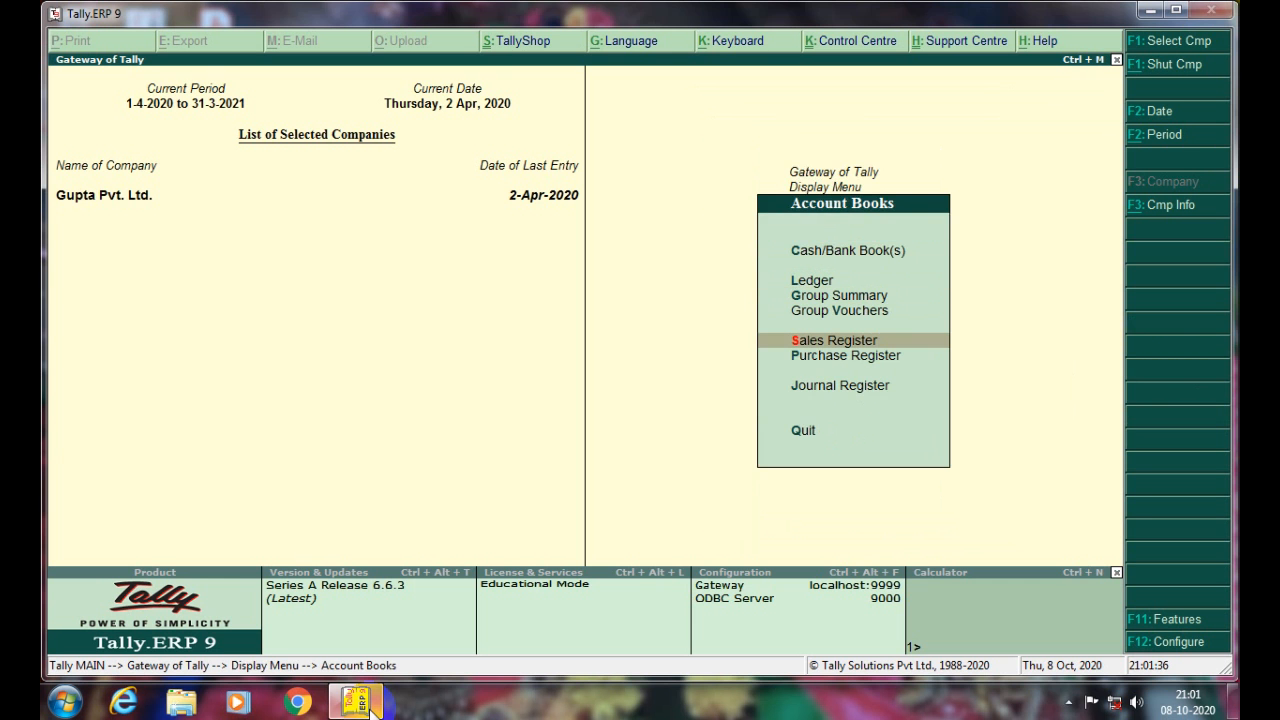
pyautogui.press('Up')
pyautogui.press('Up')
pyautogui.press('Up')
pyautogui.press('Up')
pyautogui.press('Up')
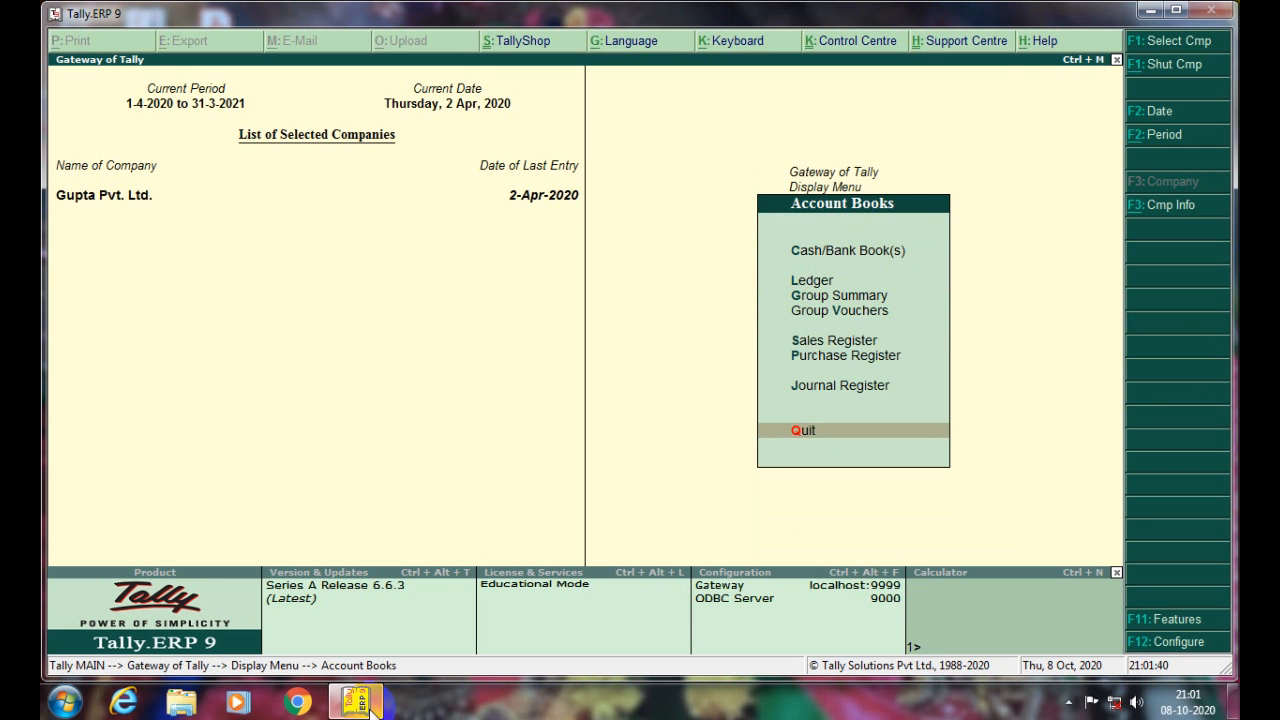
pyautogui.press('Return')
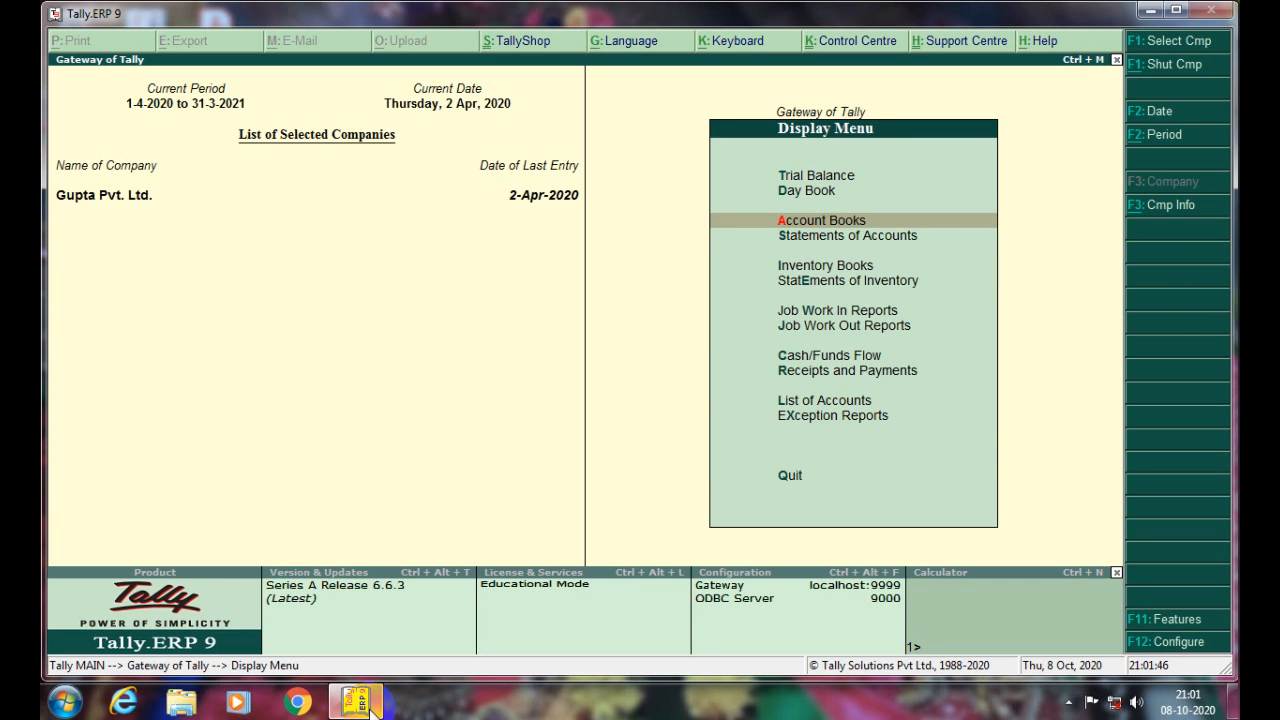
pyautogui.press('Return')
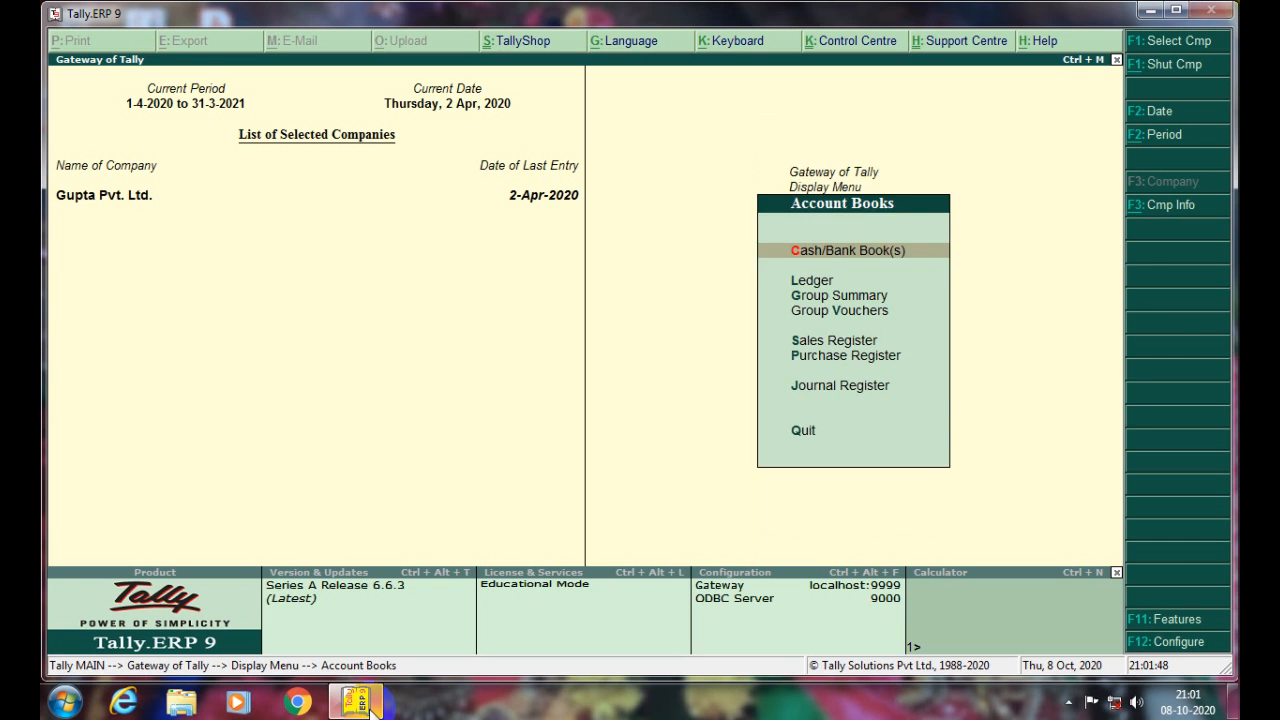
pyautogui.press('Escape')
pyautogui.press('Escape')
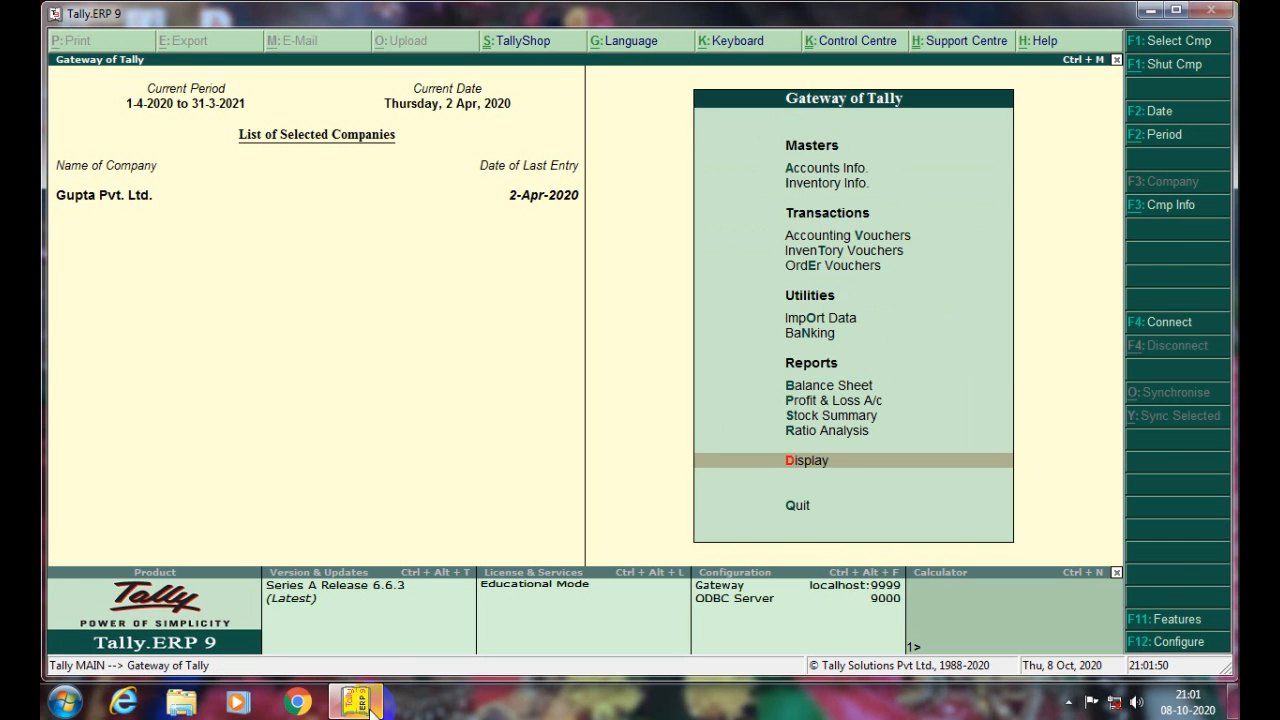
# Open a new Contra voucher in accounting voucher creation.
pyautogui.press('v')
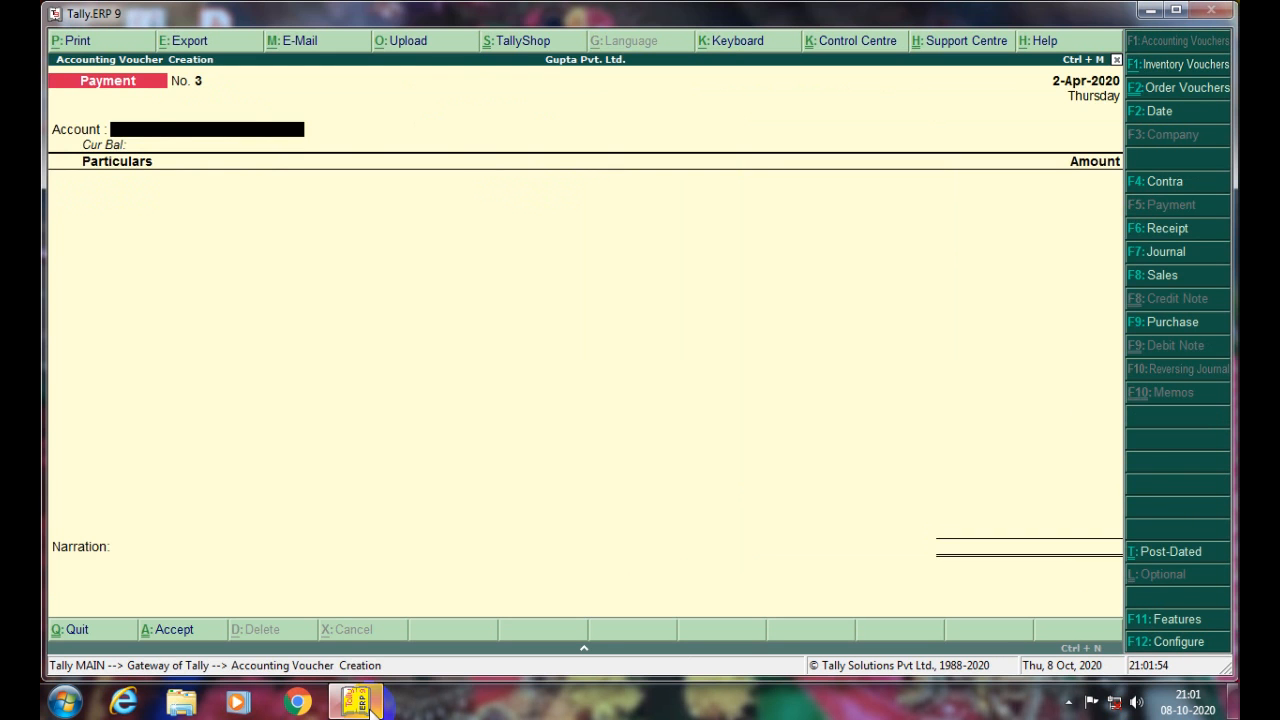
pyautogui.hotkey('alt', 'F4')
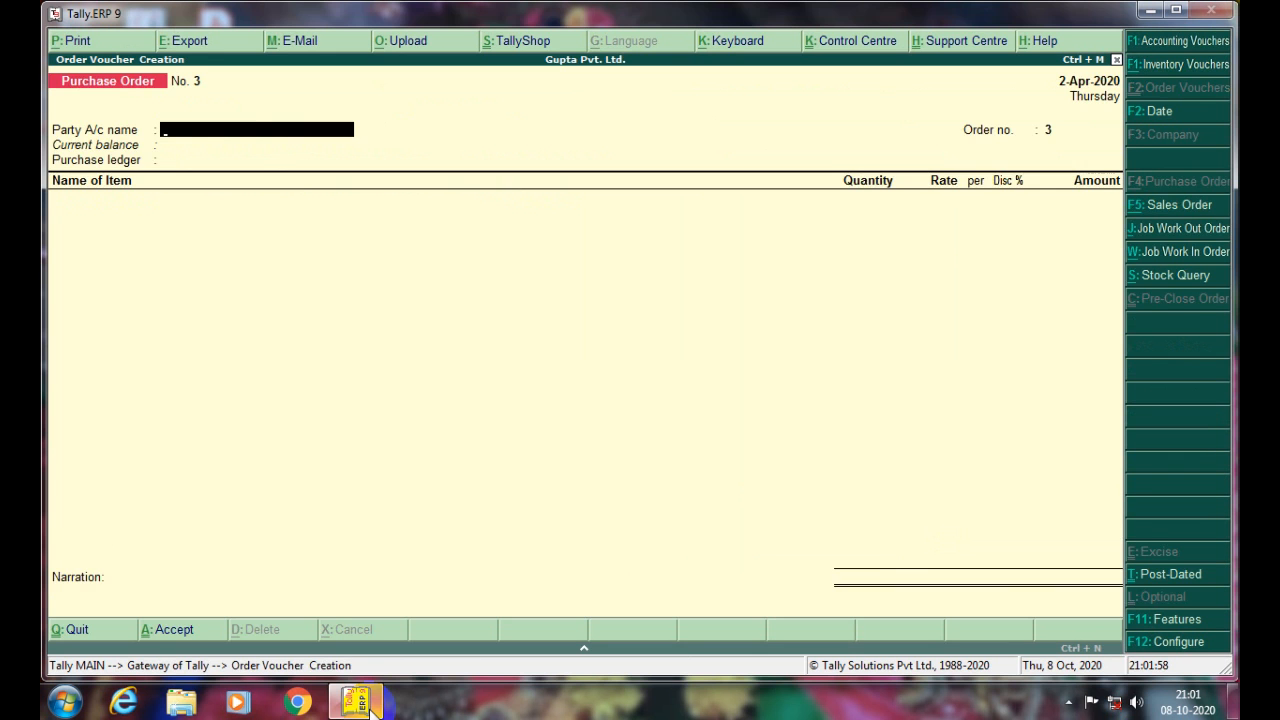
pyautogui.press('F1')
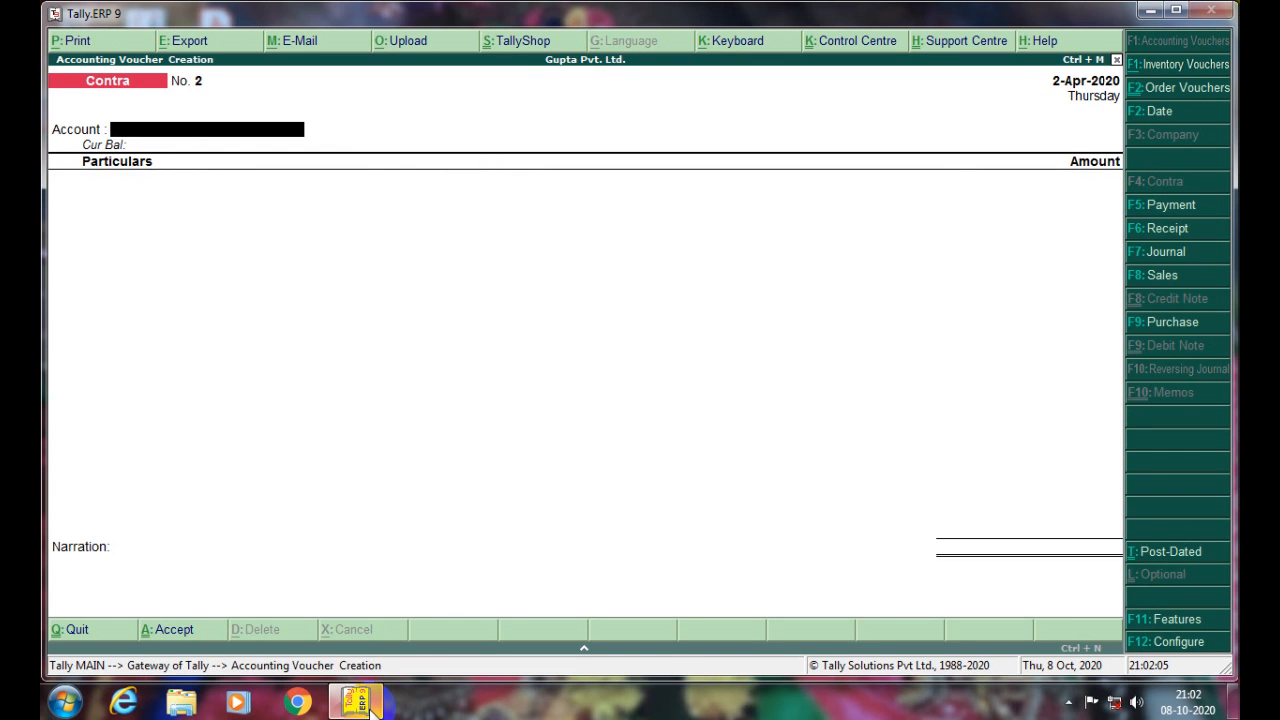
# Launch Notepad with a blank document over the Contra voucher.
pyautogui.press('super+r')
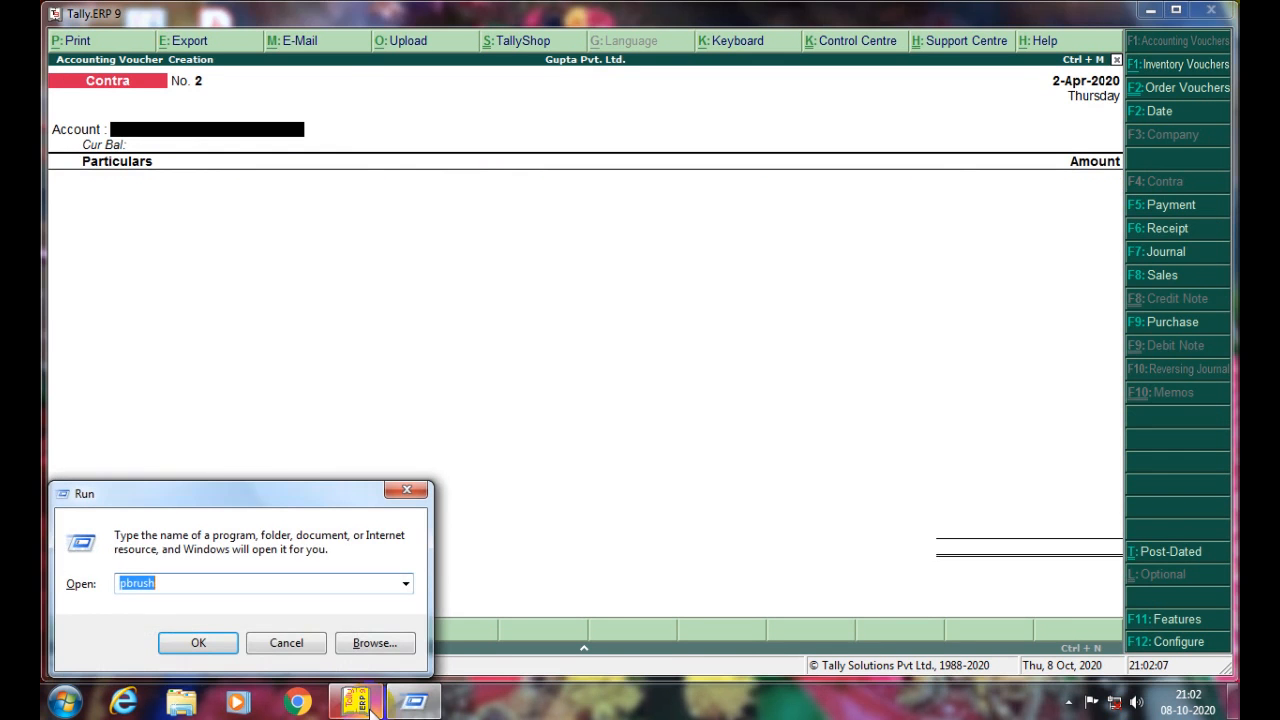
pyautogui.write('notepad\\')
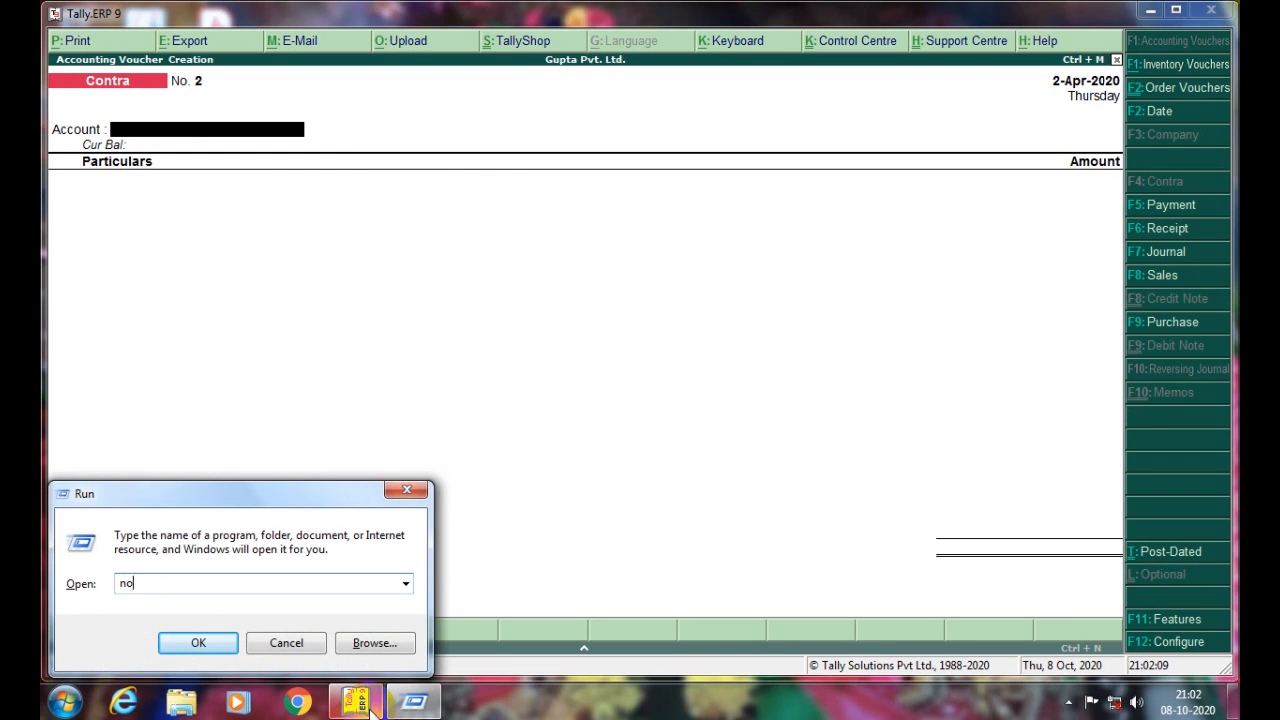
pyautogui.press('Return')
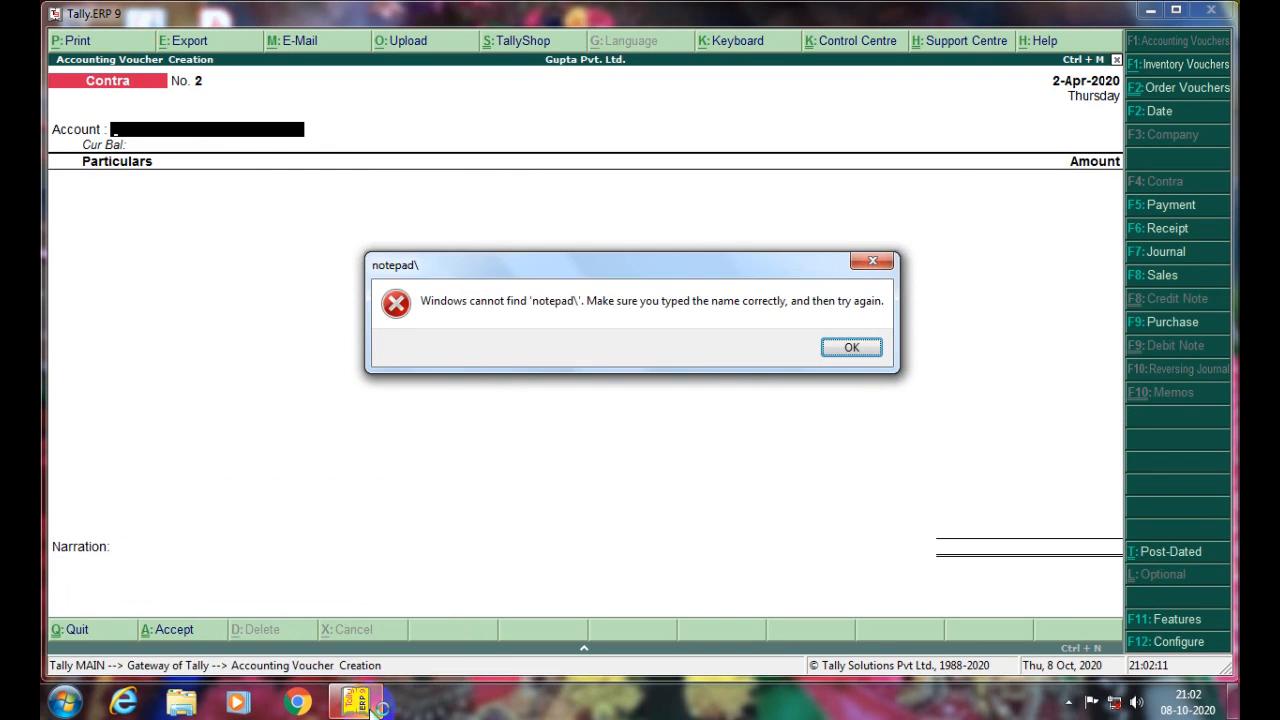
pyautogui.press('Return')
pyautogui.press('End')
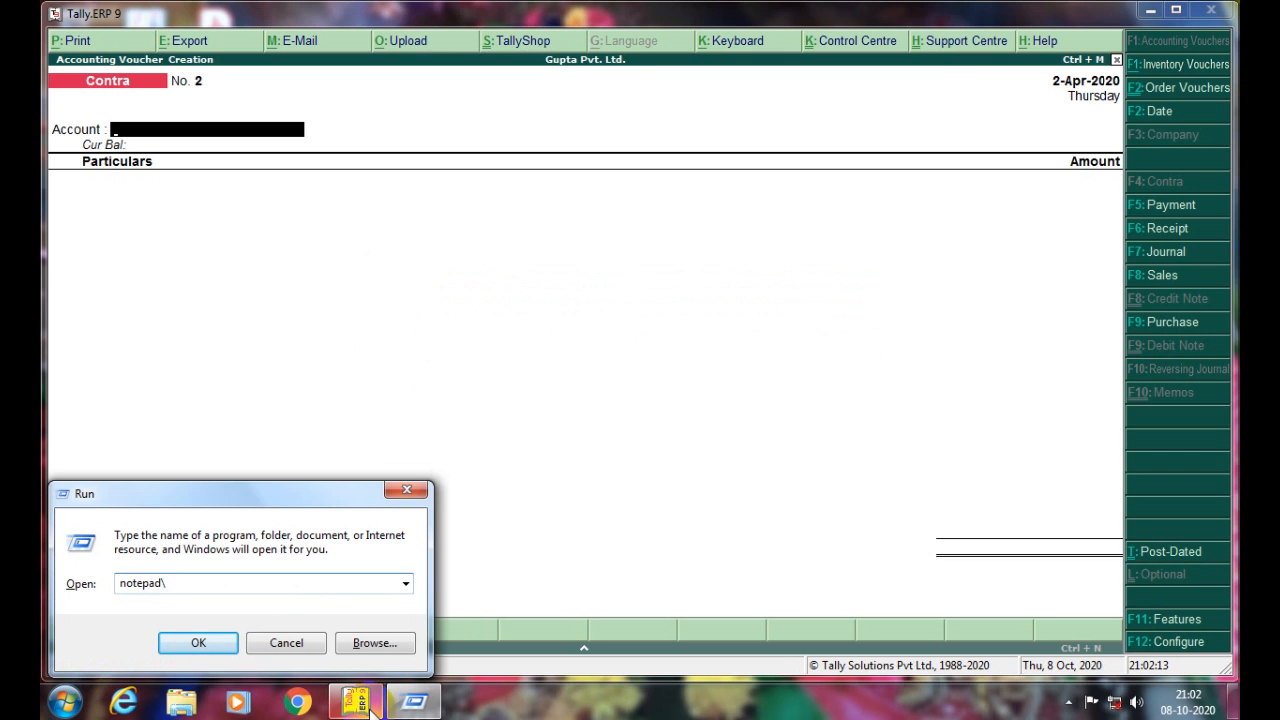
pyautogui.press('Return')
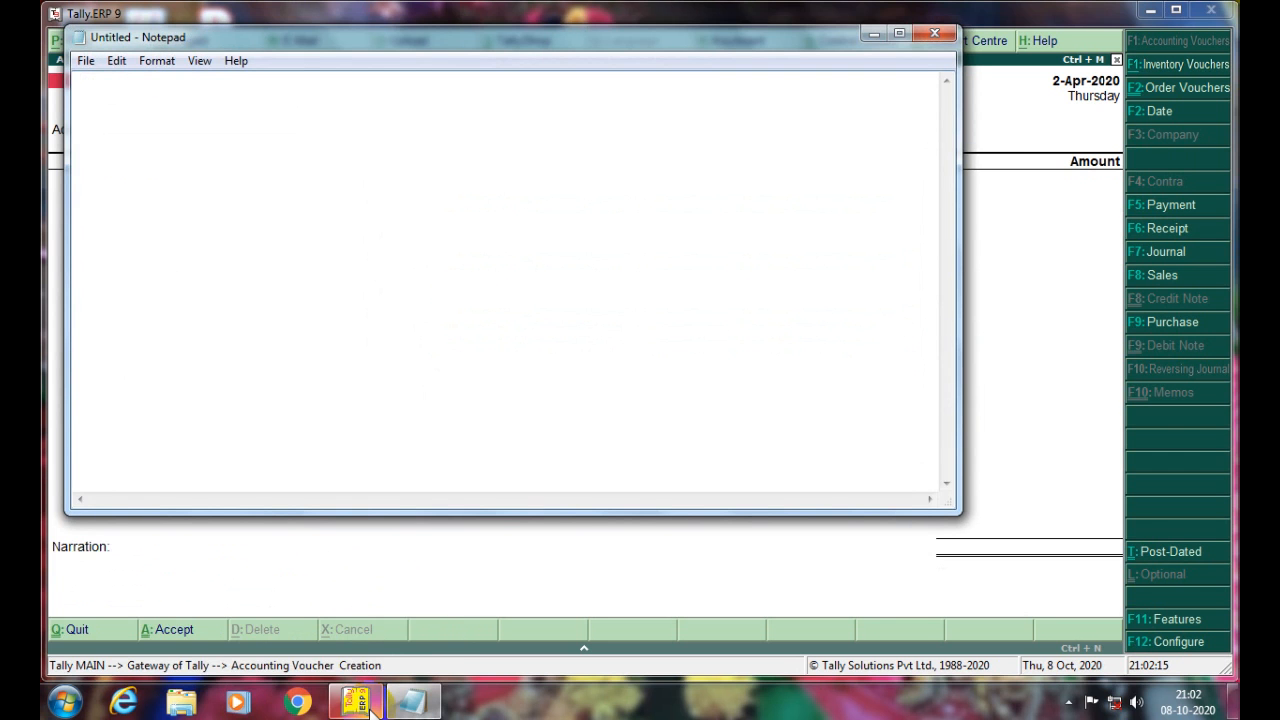
# Start a numbered list with "1." and set the Notepad font size to 20.
pyautogui.write('1.')
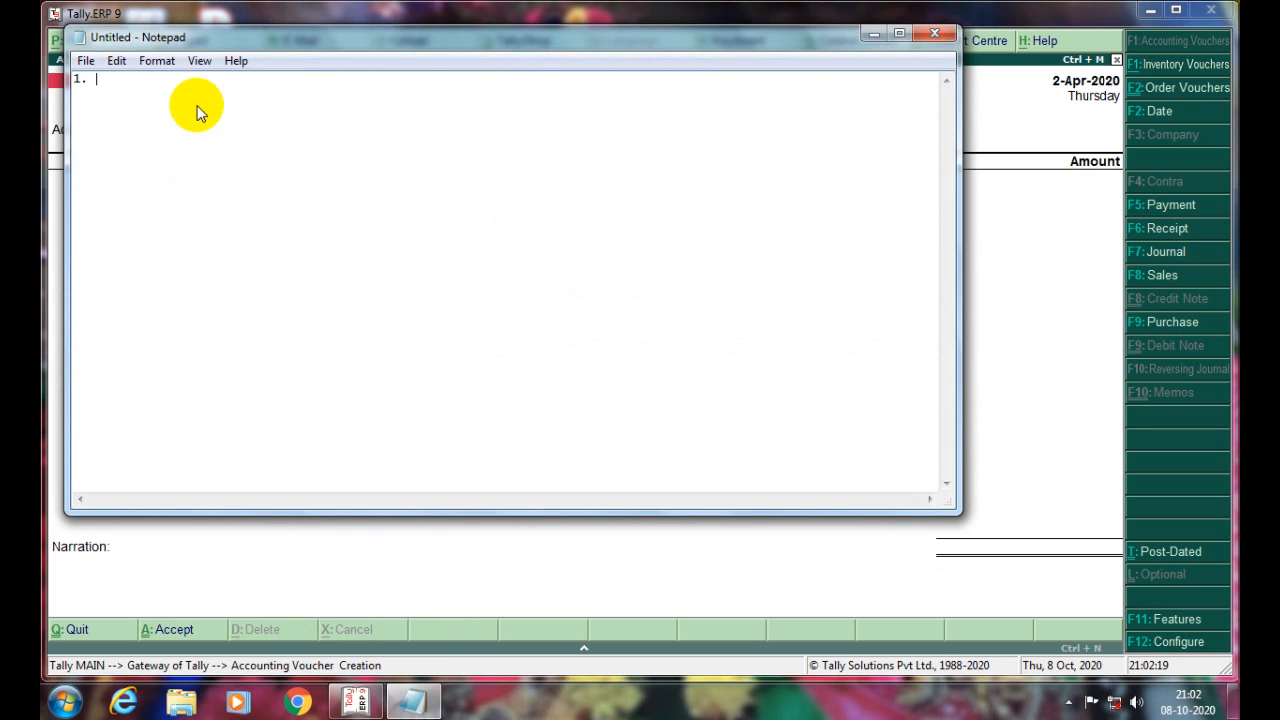
pyautogui.click(201, 61)
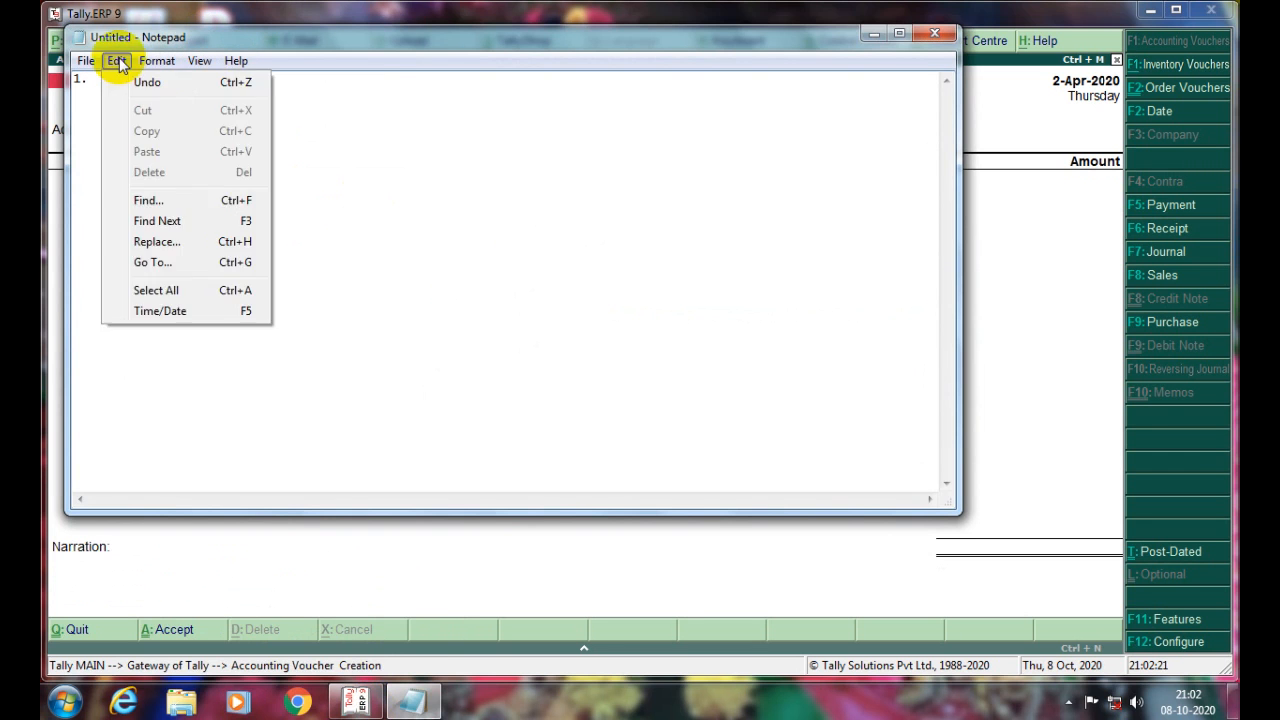
pyautogui.moveTo(160, 60)
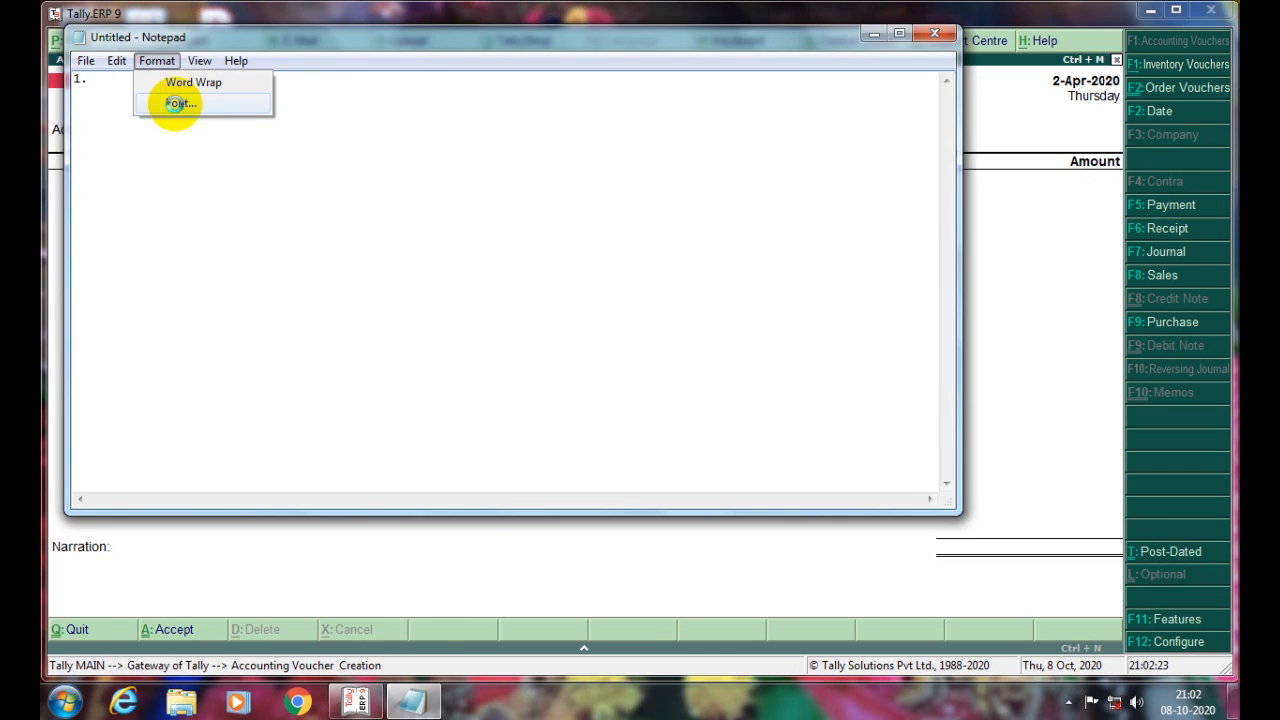
pyautogui.click(176, 104)
pyautogui.click(443, 335)
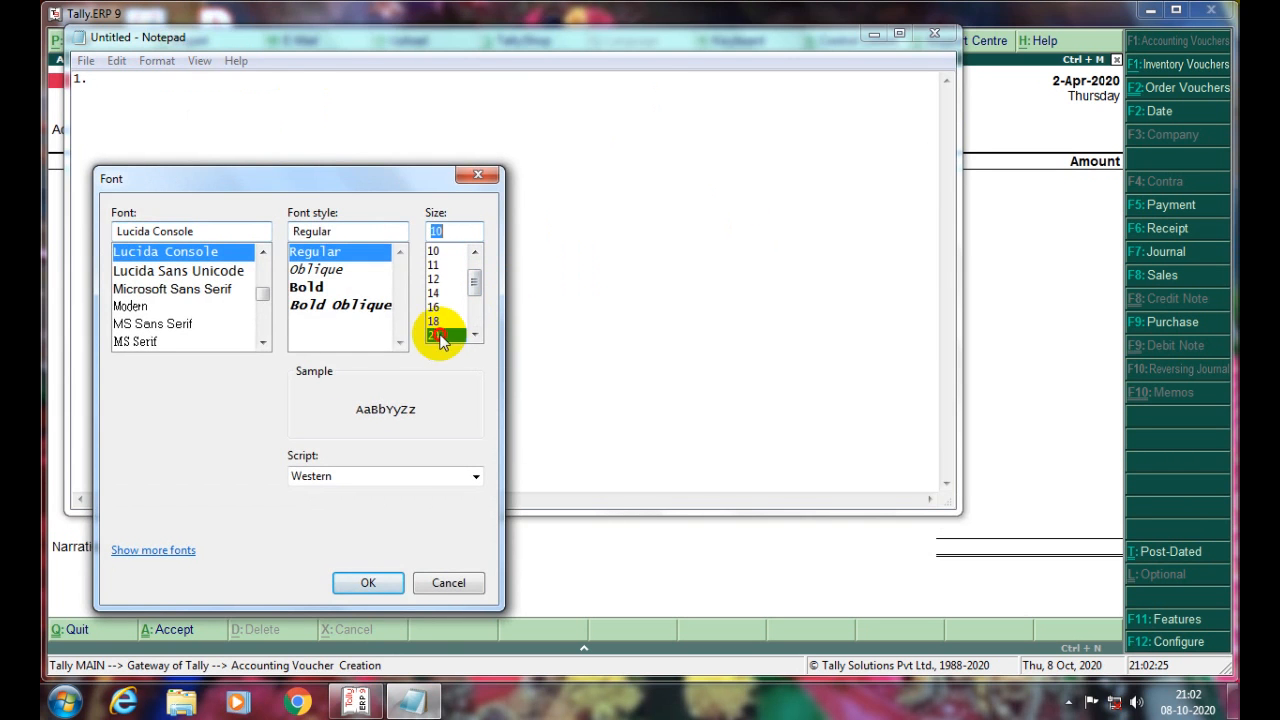
pyautogui.click(369, 586)
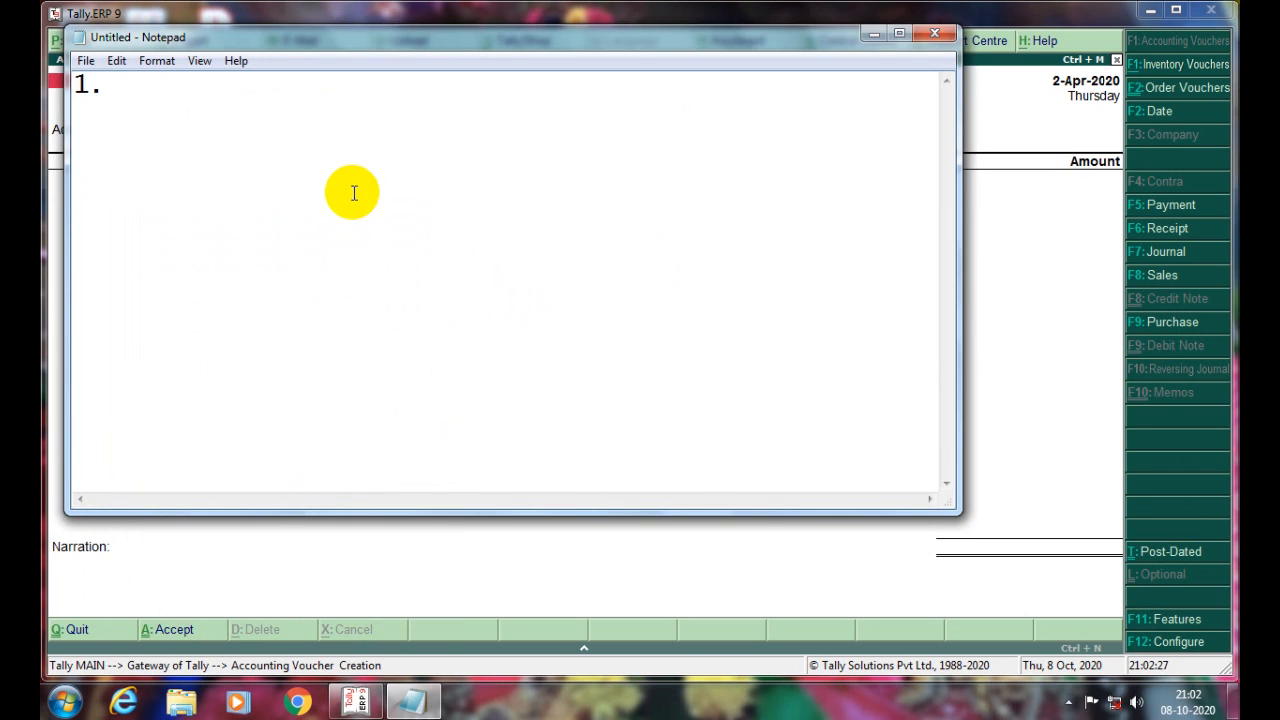
# Write "Bank to Bank (IMPS,NEFT,other)" as the first list entry.
pyautogui.write('Bank to ')
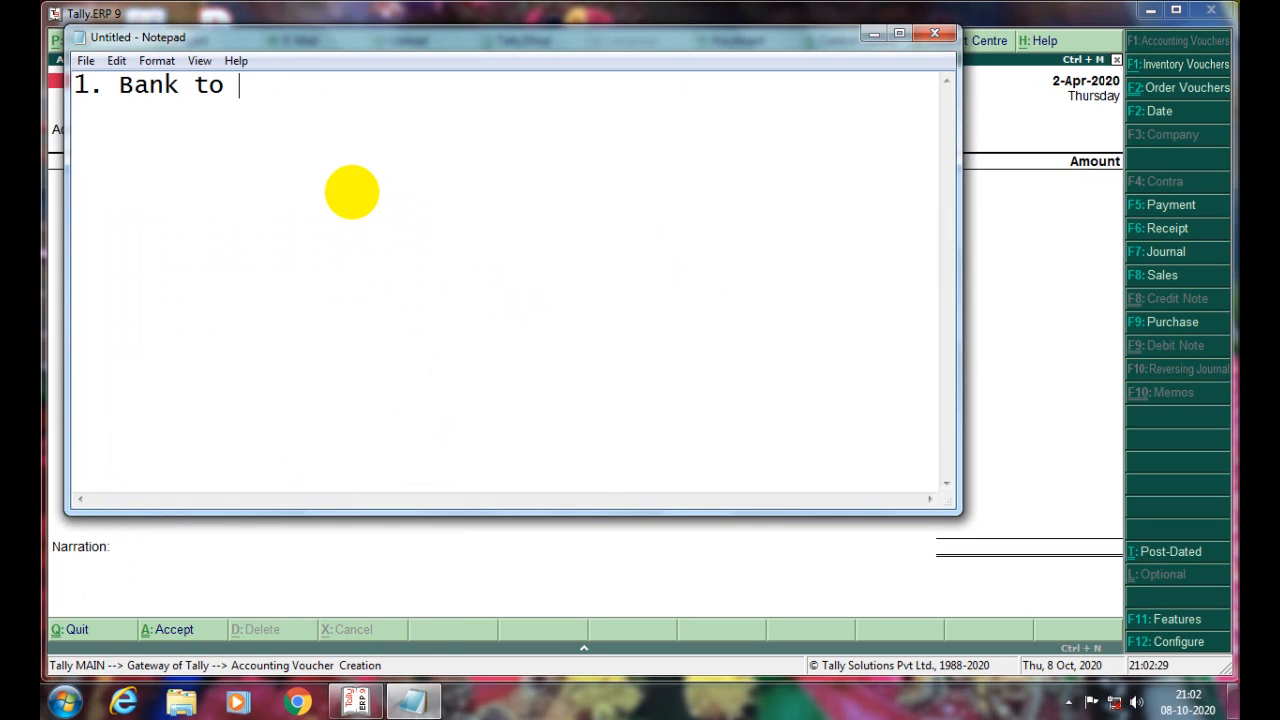
pyautogui.write('Bak')
pyautogui.press('BackSpace')
pyautogui.write('nk')
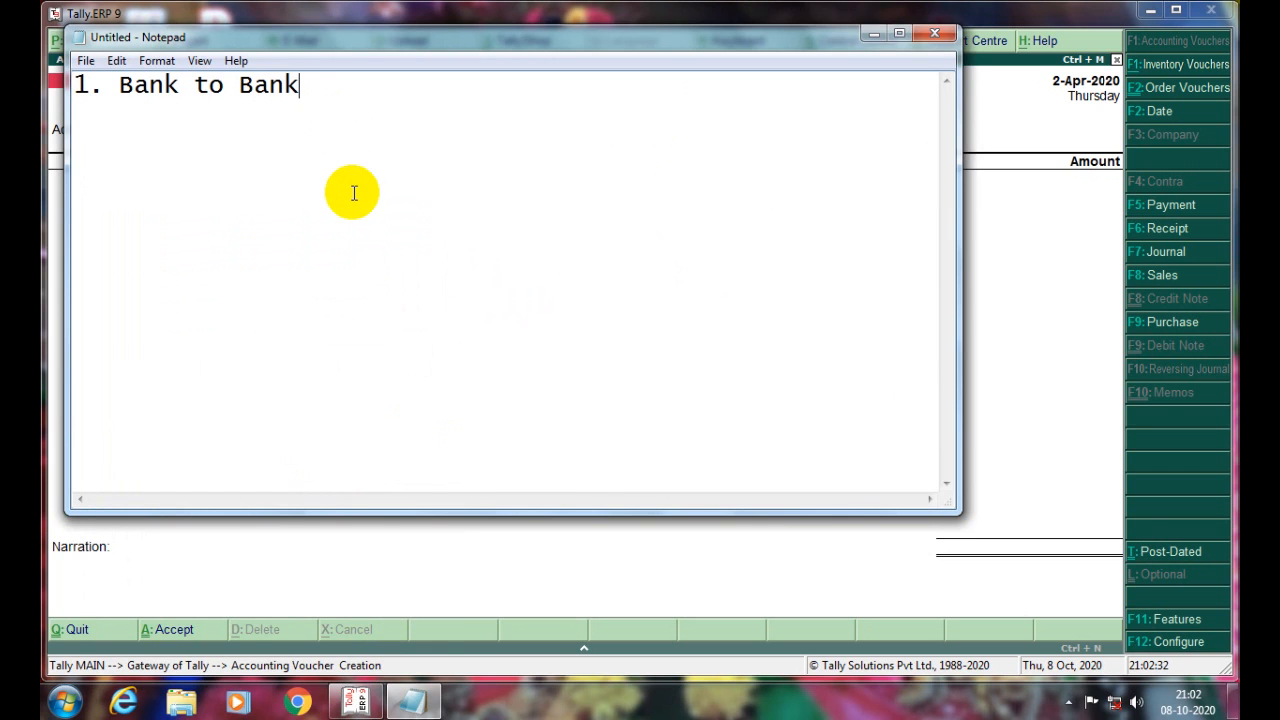
pyautogui.write(' (')
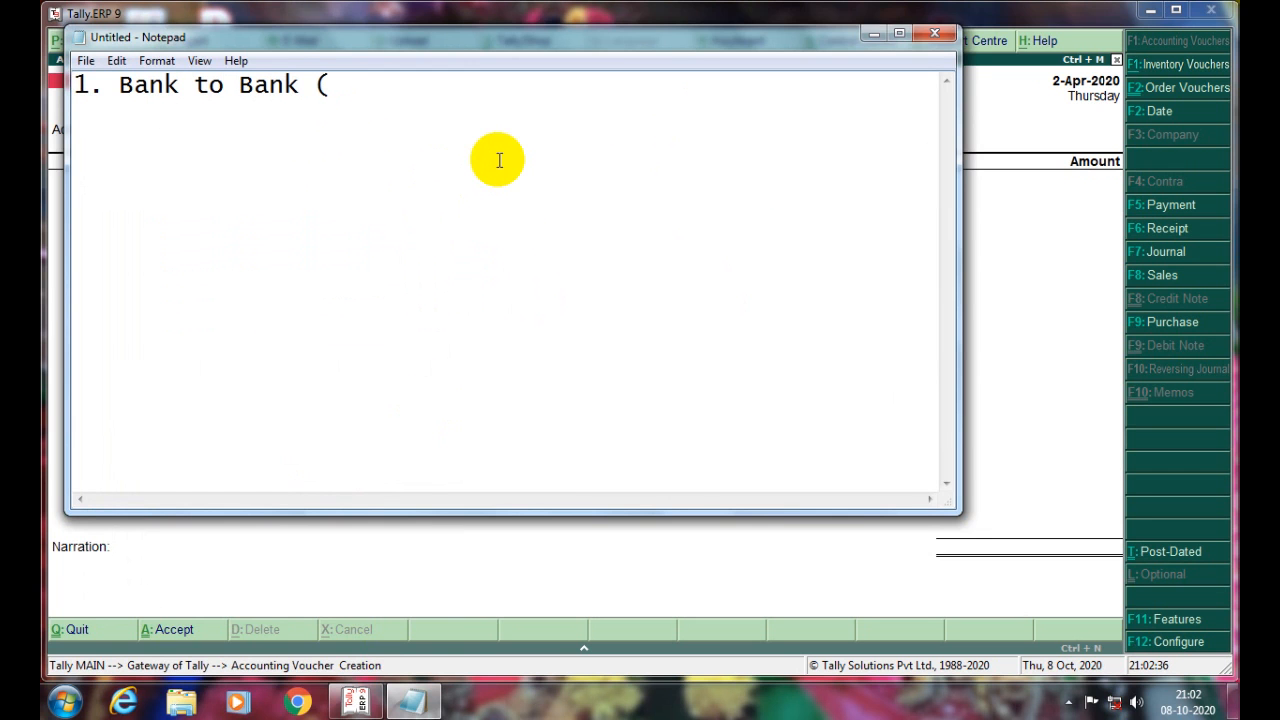
pyautogui.write('IMPS,NEF')
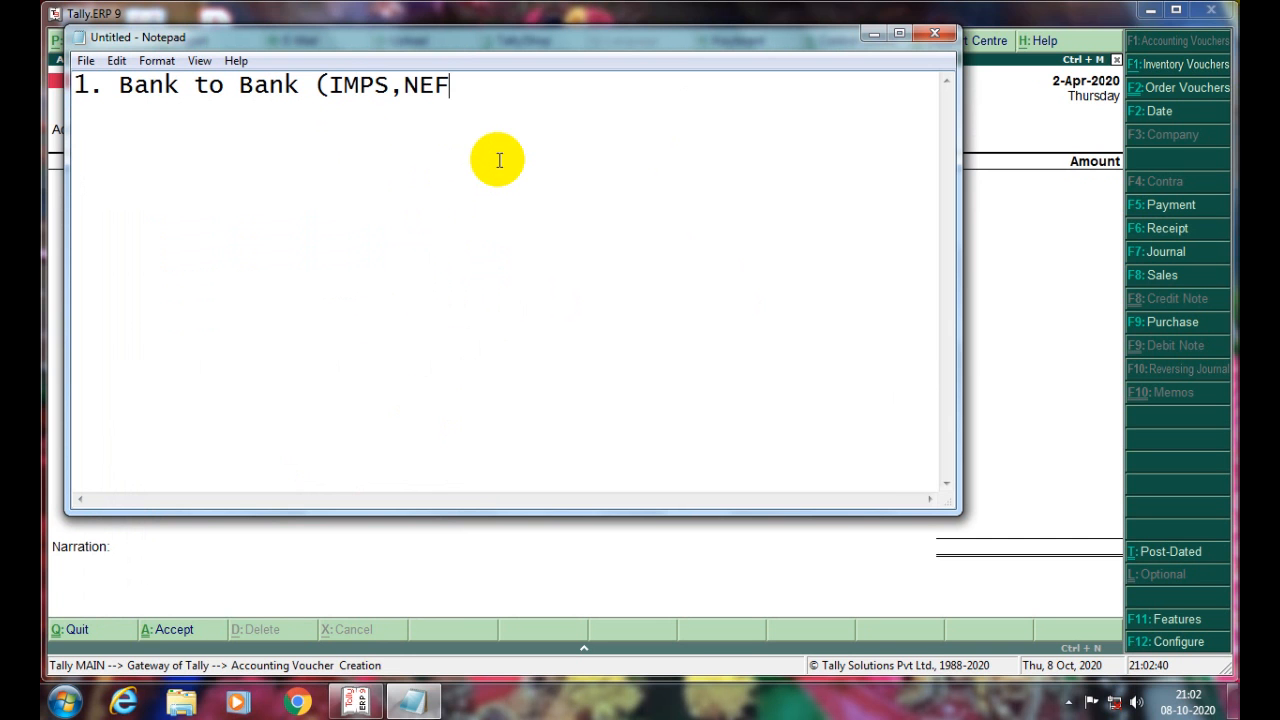
pyautogui.write('T,other)')
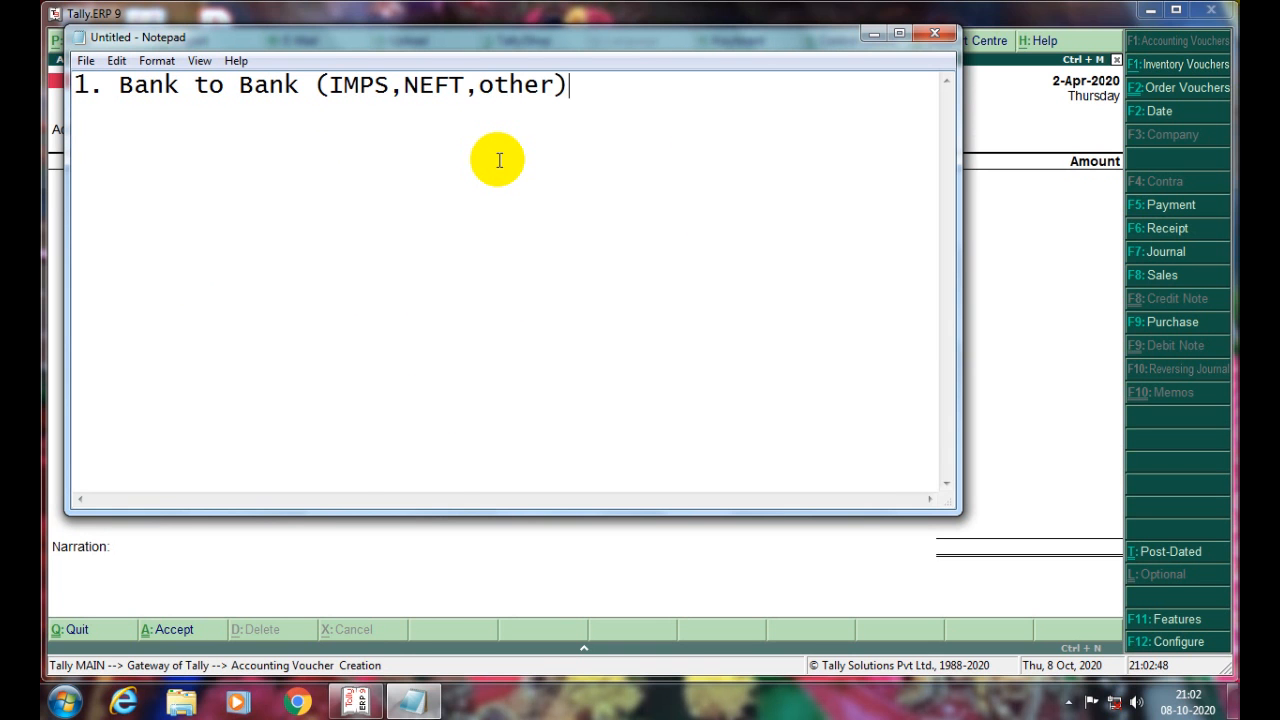
# Add a second line reading "2.Bank to Cash" to the list.
pyautogui.press('Return')
pyautogui.write('2.Bank ')
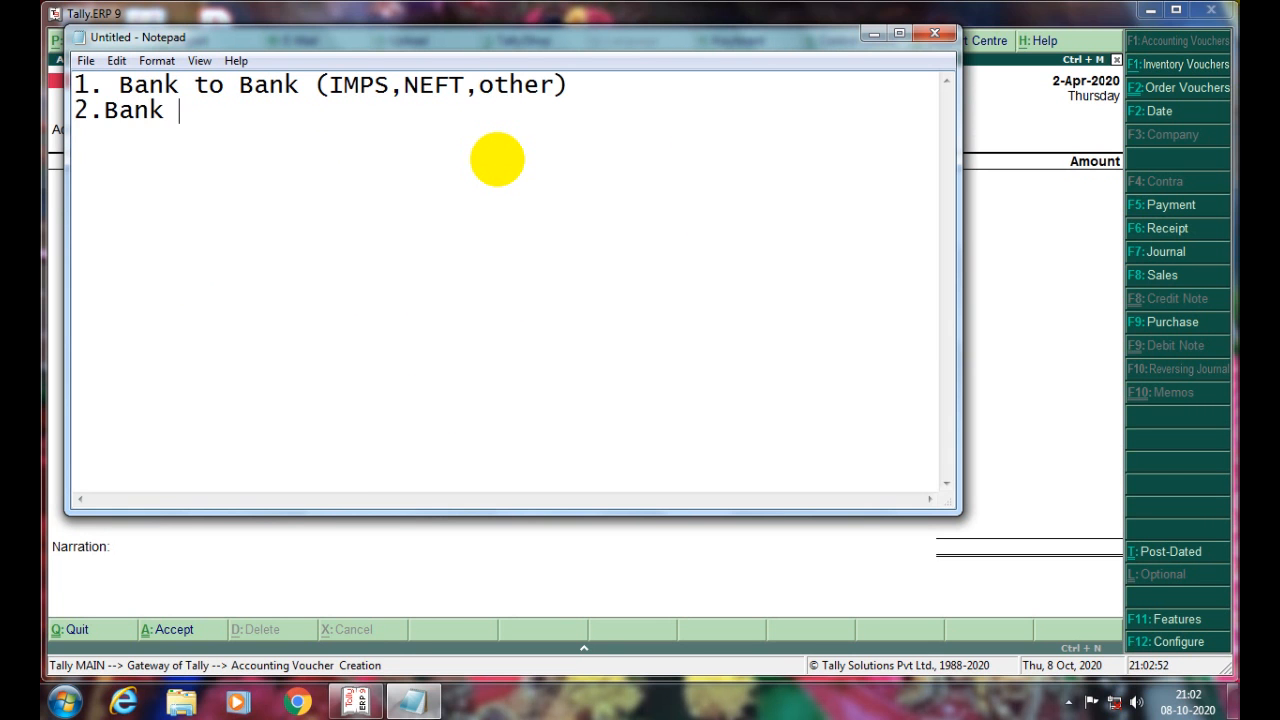
pyautogui.write('to Cash')
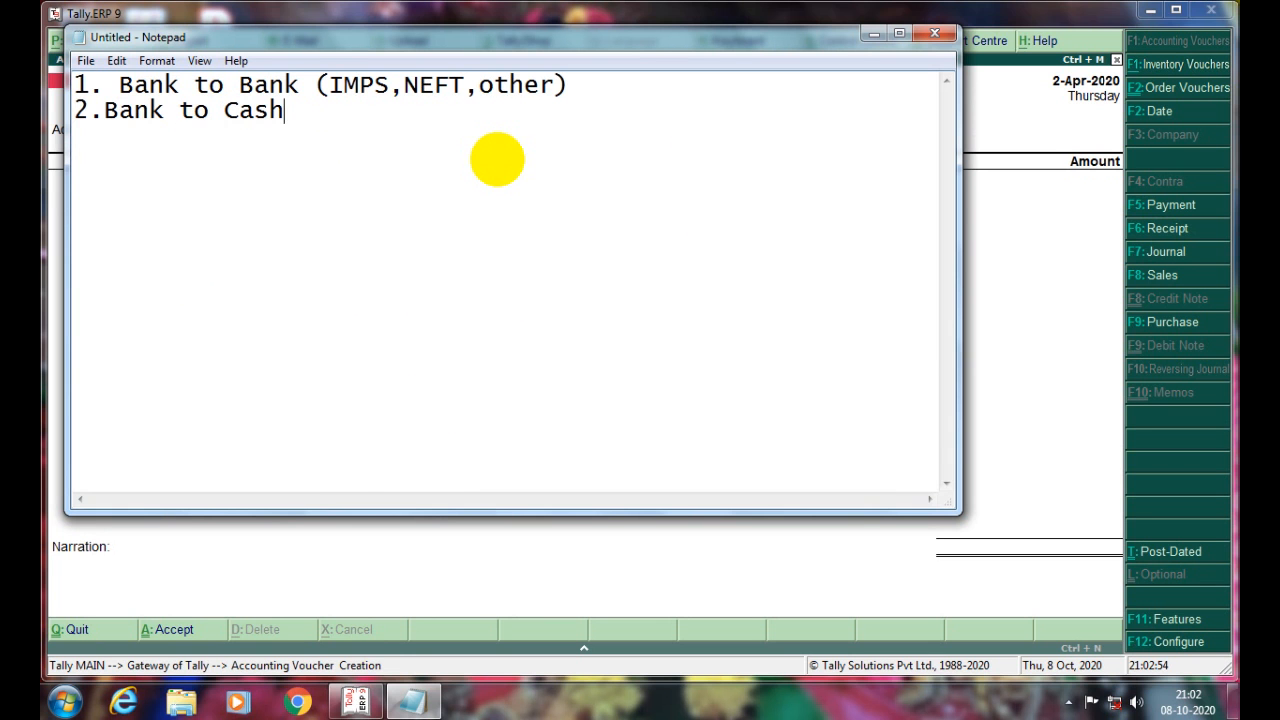
# Add a third line reading "3. Cash to Bank" to the list.
pyautogui.press('Return')
pyautogui.write('3. Bank o')
pyautogui.press('BackSpace')
pyautogui.write('t')
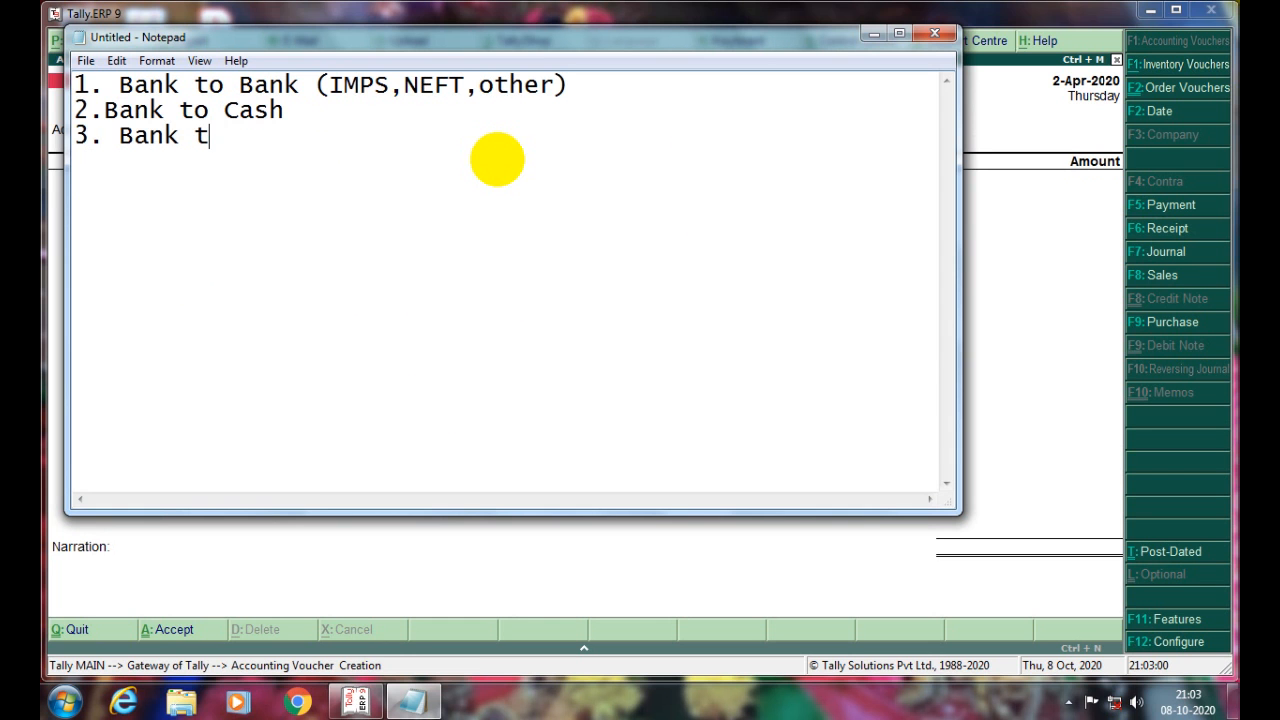
pyautogui.write('o')
pyautogui.press('BackSpace')
pyautogui.press('BackSpace')
pyautogui.press('BackSpace')
pyautogui.press('BackSpace')
pyautogui.press('BackSpace')
pyautogui.press('BackSpace')
pyautogui.press('BackSpace')
pyautogui.press('BackSpace')
pyautogui.write('Casgh')
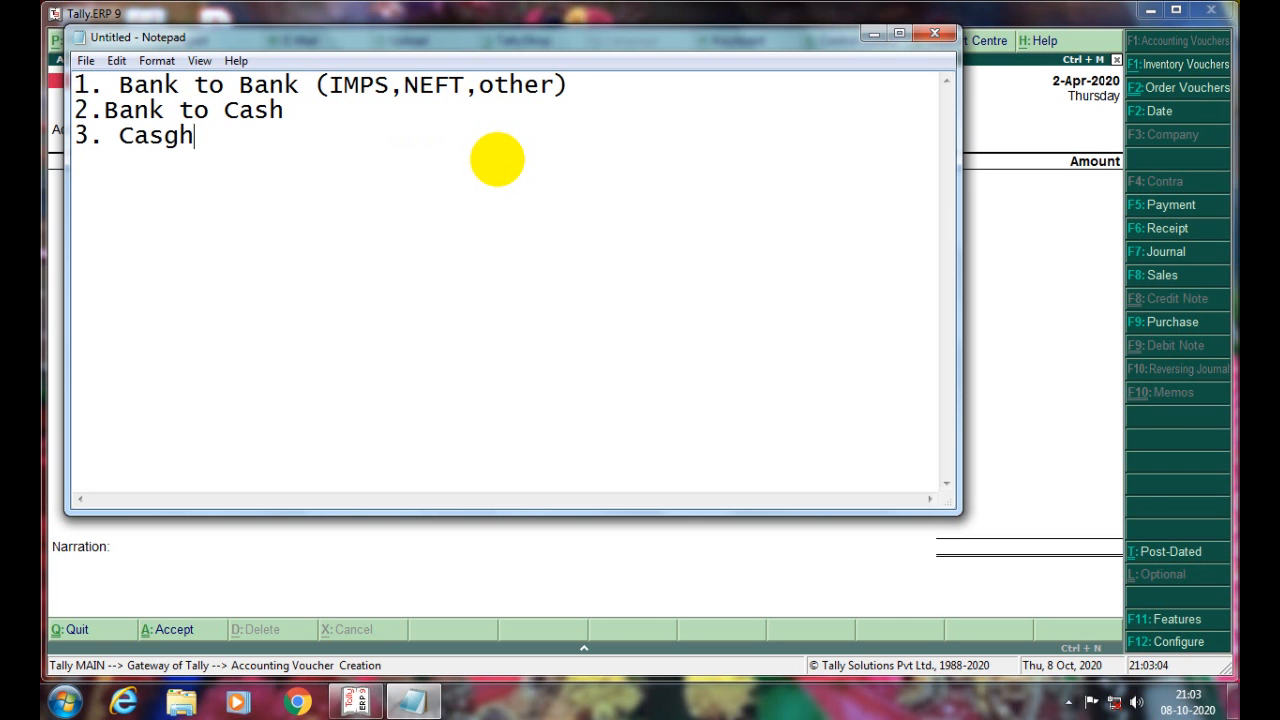
pyautogui.press('BackSpace')
pyautogui.press('BackSpace')
pyautogui.write('h to Ba')
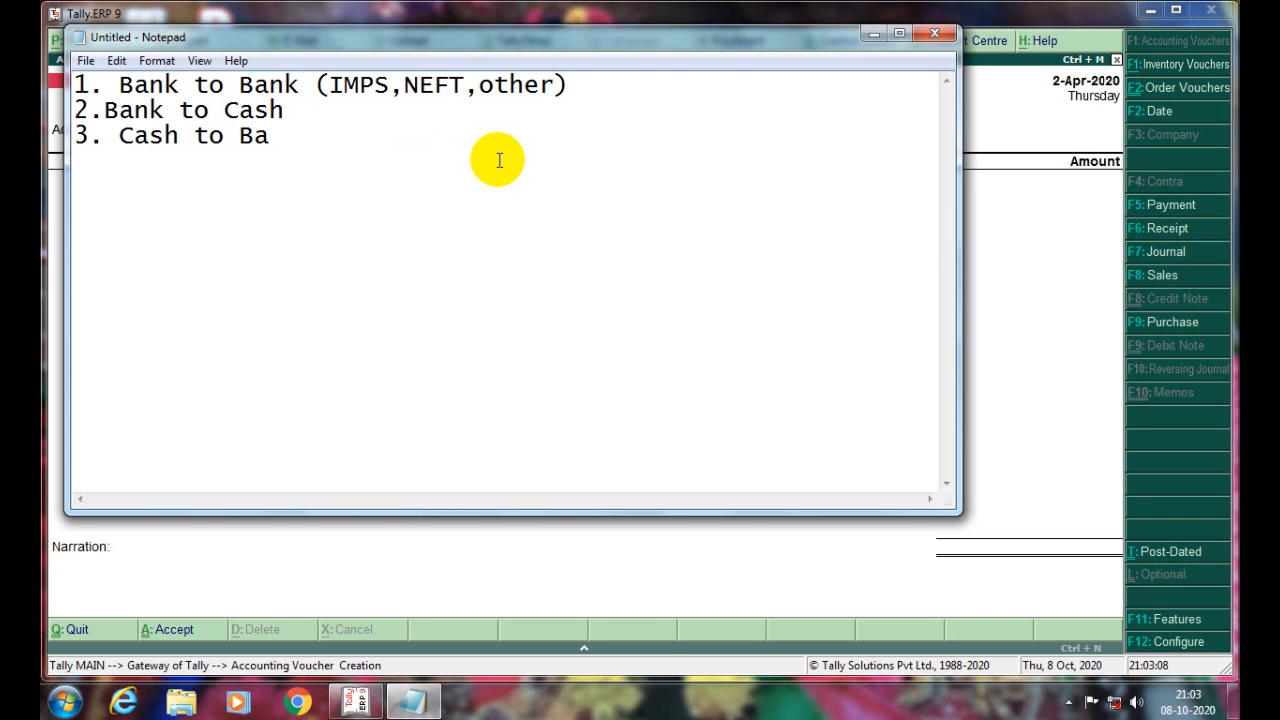
pyautogui.write('nk')
# Append the note "*Withdrawal*" to the end of the "2.Bank to Cash" line.
pyautogui.press('Up')
pyautogui.write('*')
pyautogui.press('BackSpace')
pyautogui.write('*Withdo')
pyautogui.press('BackSpace')
pyautogui.write('ra')
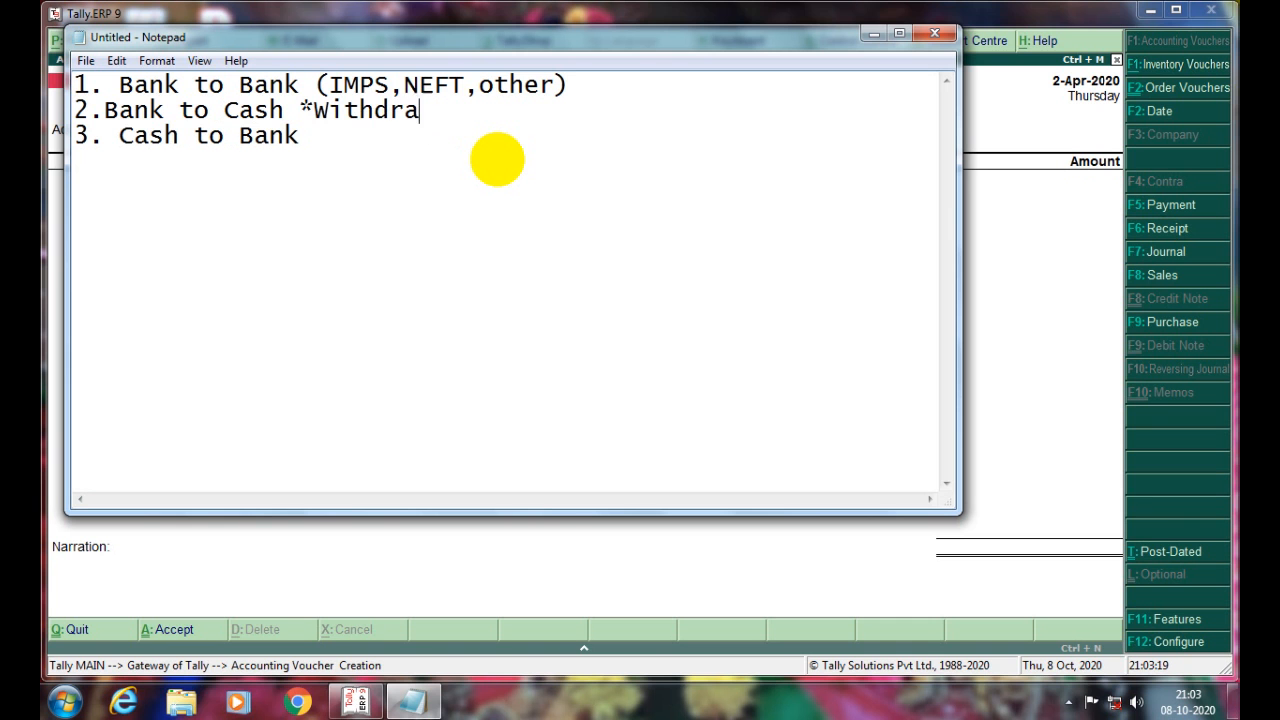
pyautogui.write('wal')
pyautogui.write('* 3.')
# Append the note "*Deposite*" to the end of the "3. Cash to Bank" line.
pyautogui.write(' Cash to Bank *')
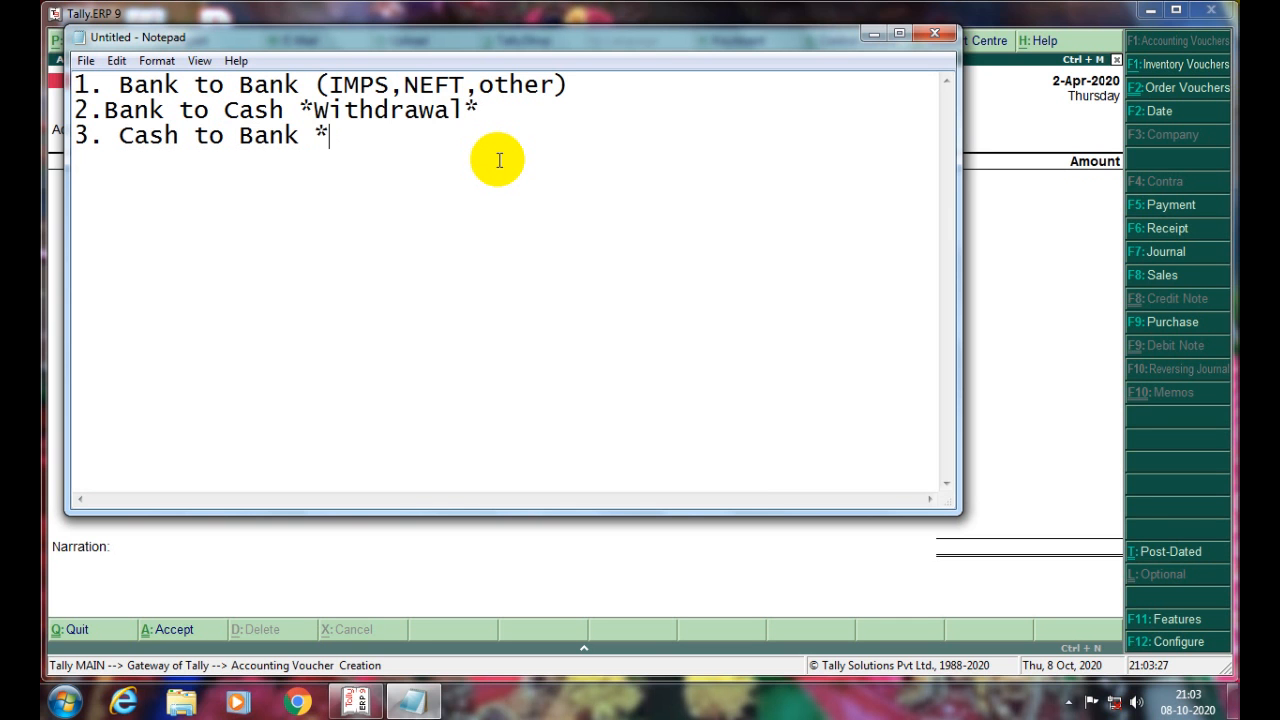
pyautogui.write('Deposite')
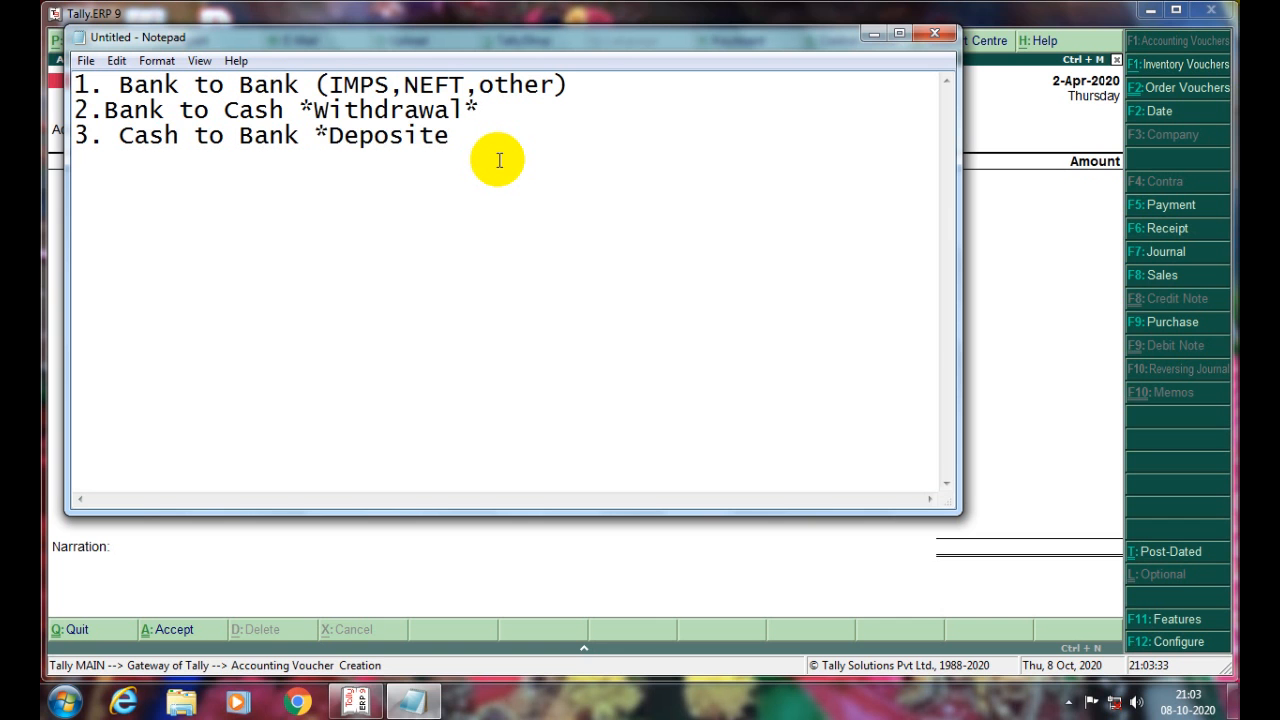
pyautogui.write('*')
# Add the line "Contra Voucher (F4)" below the list, separated by a blank line.
pyautogui.press('Return')
pyautogui.press('Return')
pyautogui.write('Cont')
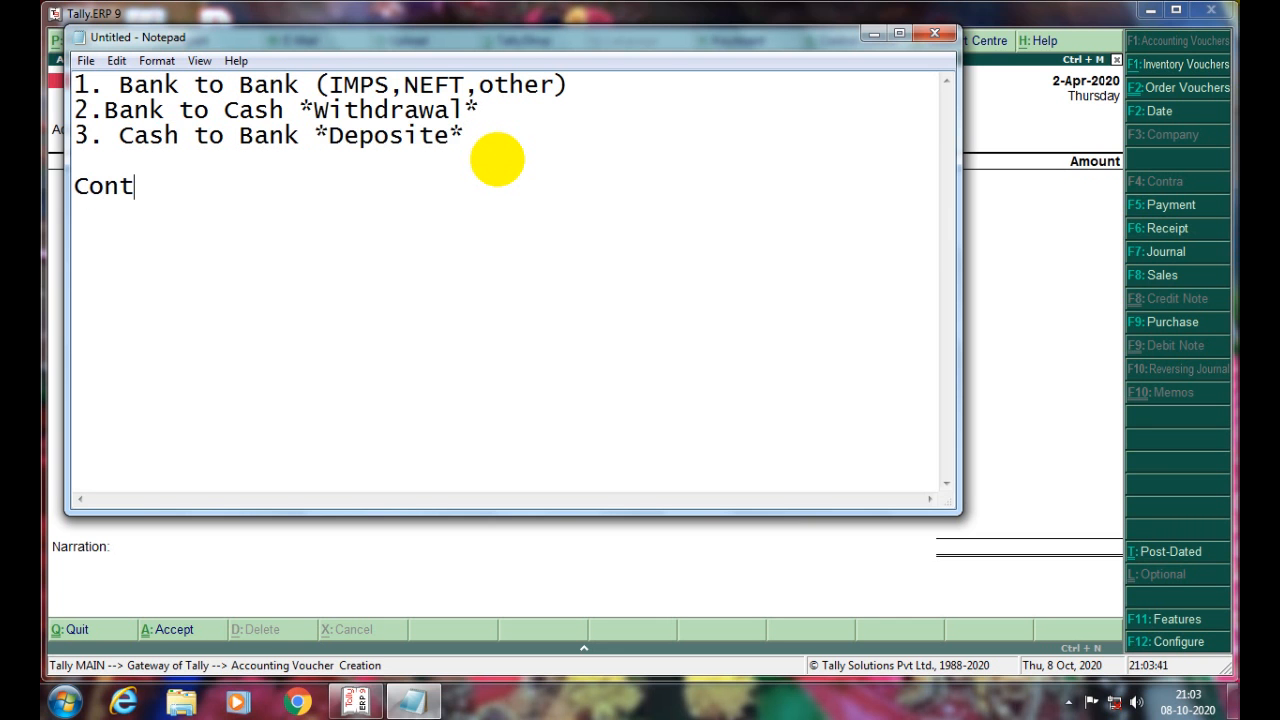
pyautogui.write('ra Vou')
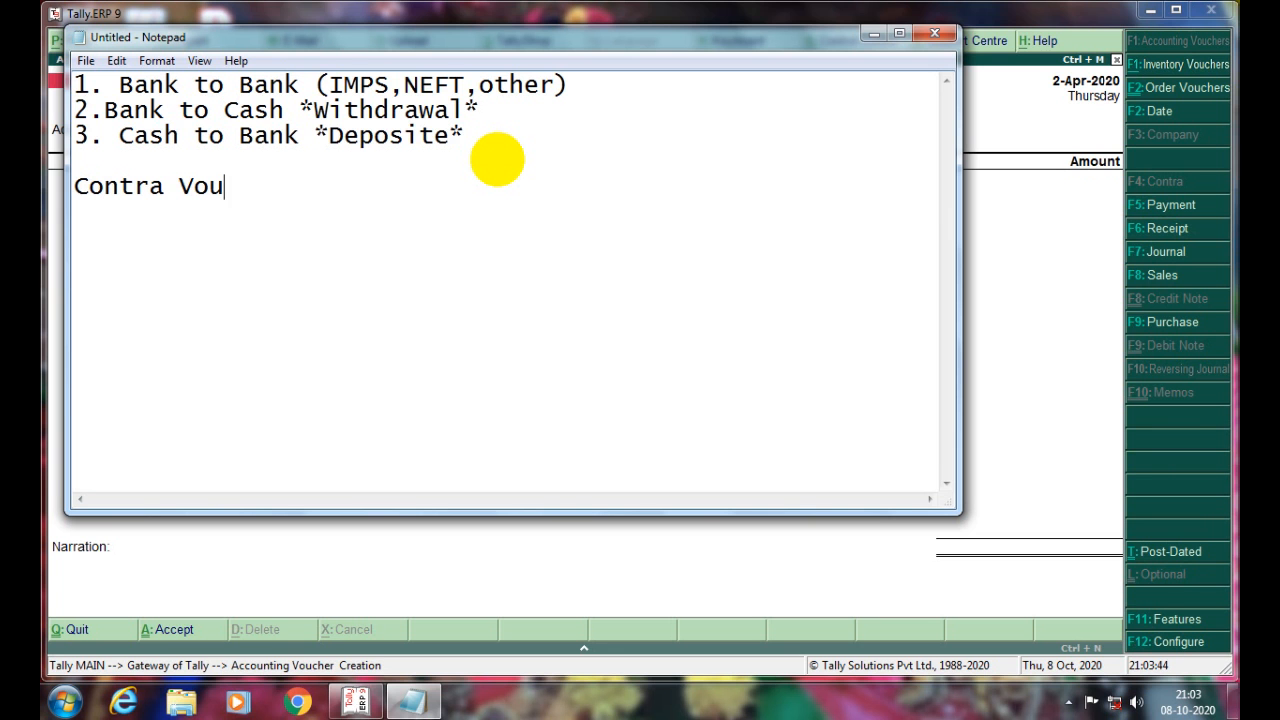
pyautogui.write('cher (F4)')
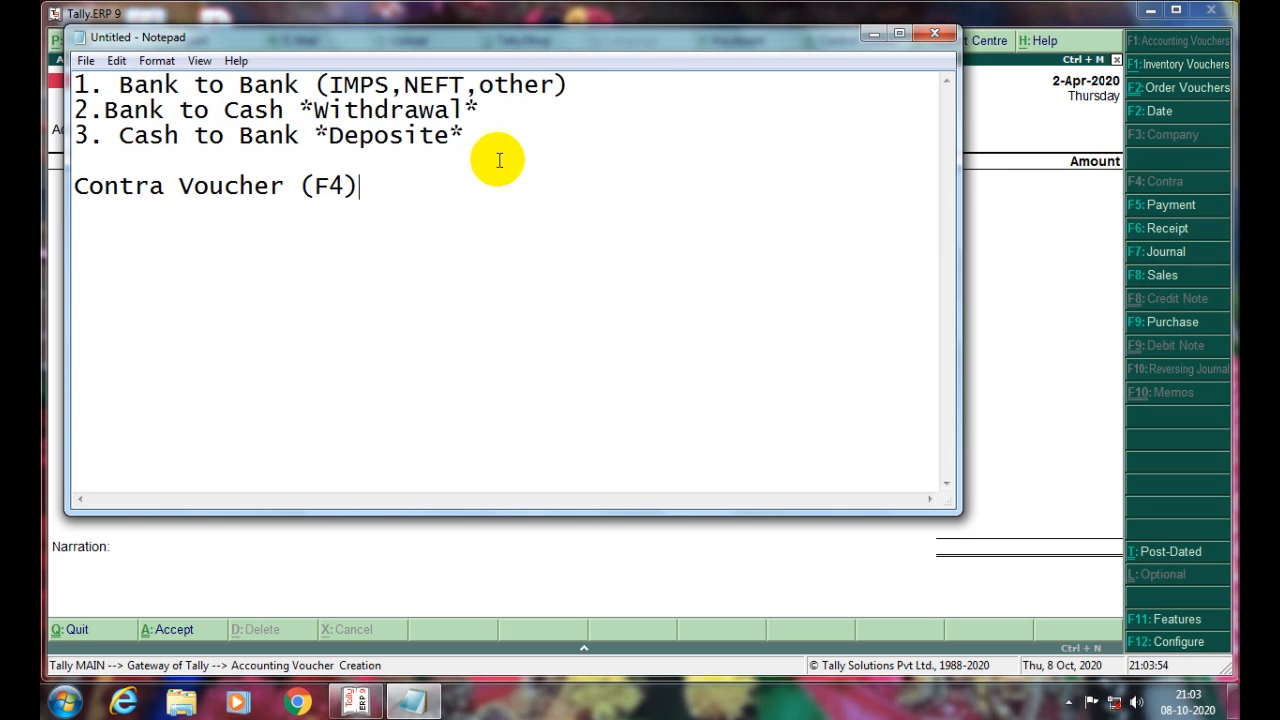
# Switch to Tally.ERP 9 and open secondary ledger creation from the contra voucher's Account field.
pyautogui.hotkey('alt', 'Tab')
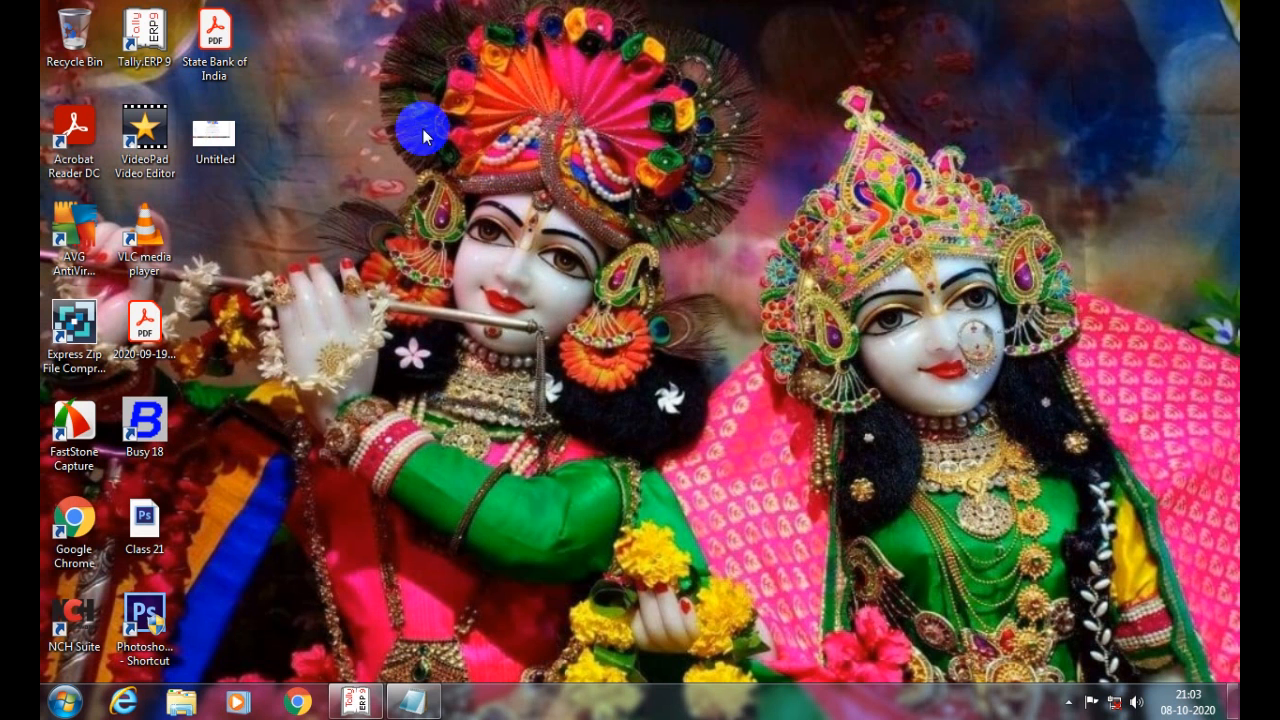
pyautogui.click(356, 701)
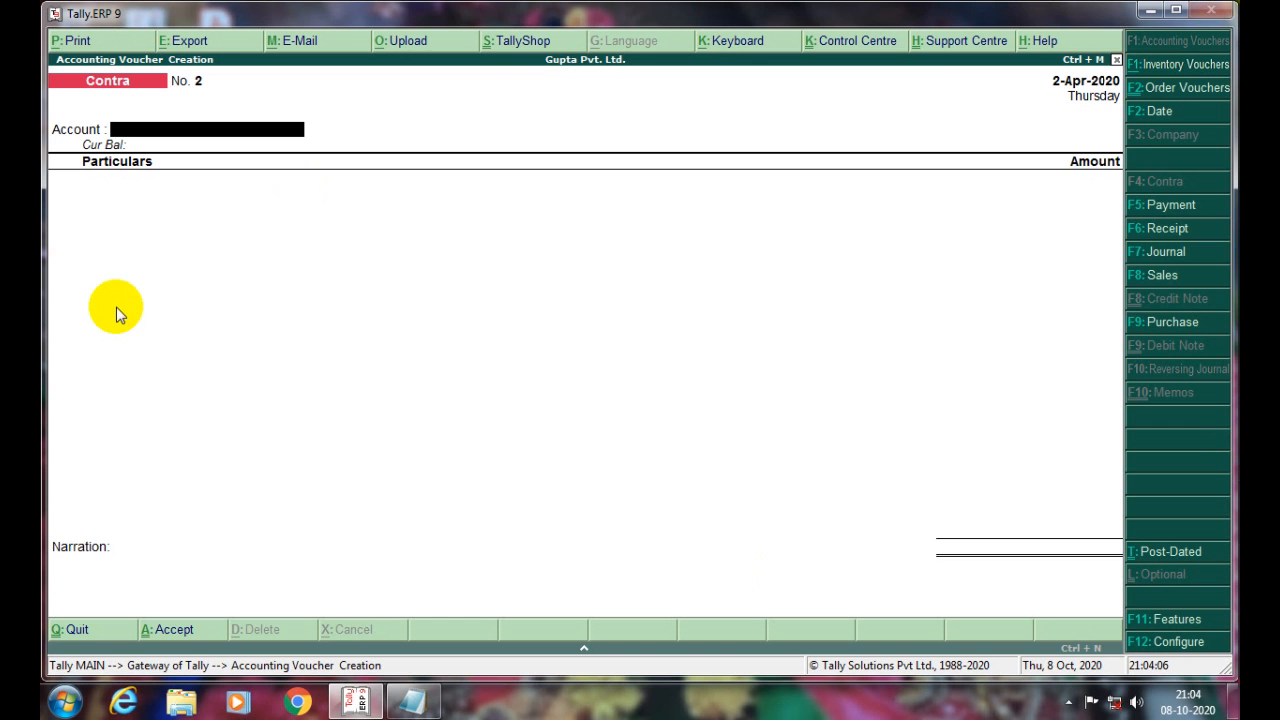
pyautogui.hotkey('alt', 'c')
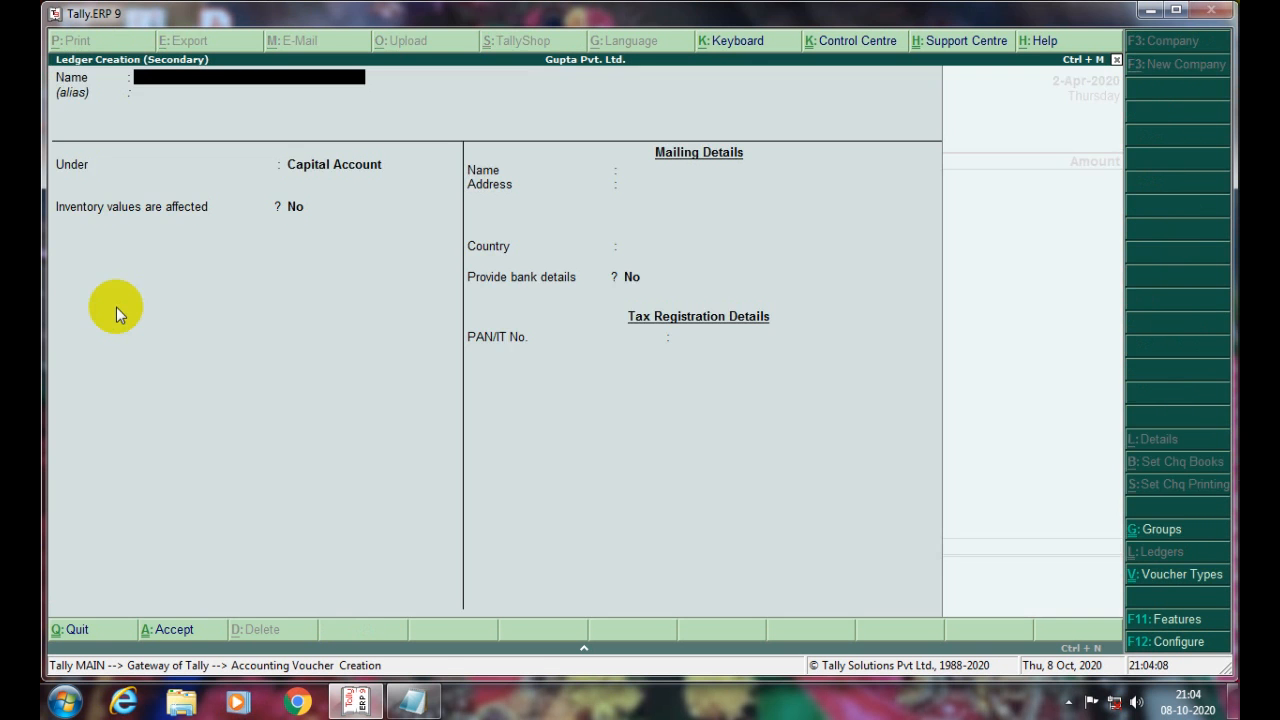
# Try to name the new ledger State Bank of India, and clear that name.
pyautogui.write('State BA')
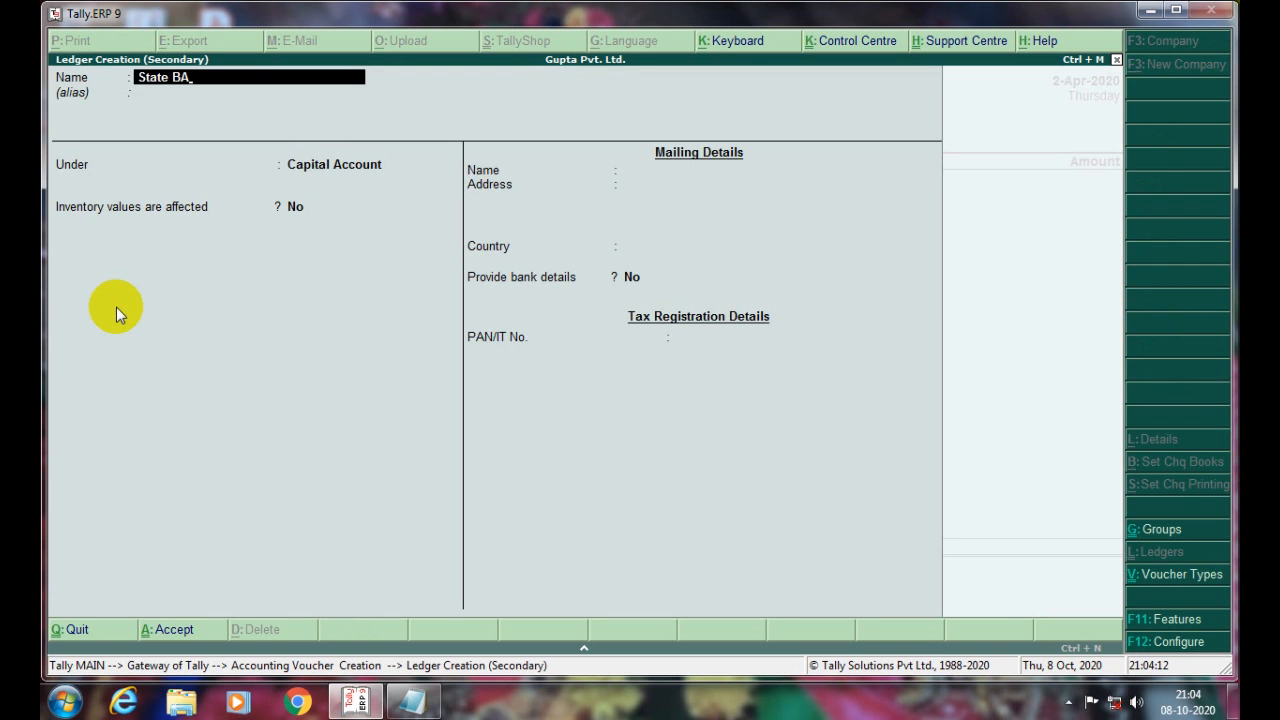
pyautogui.press('BackSpace')
pyautogui.write('ank of India')
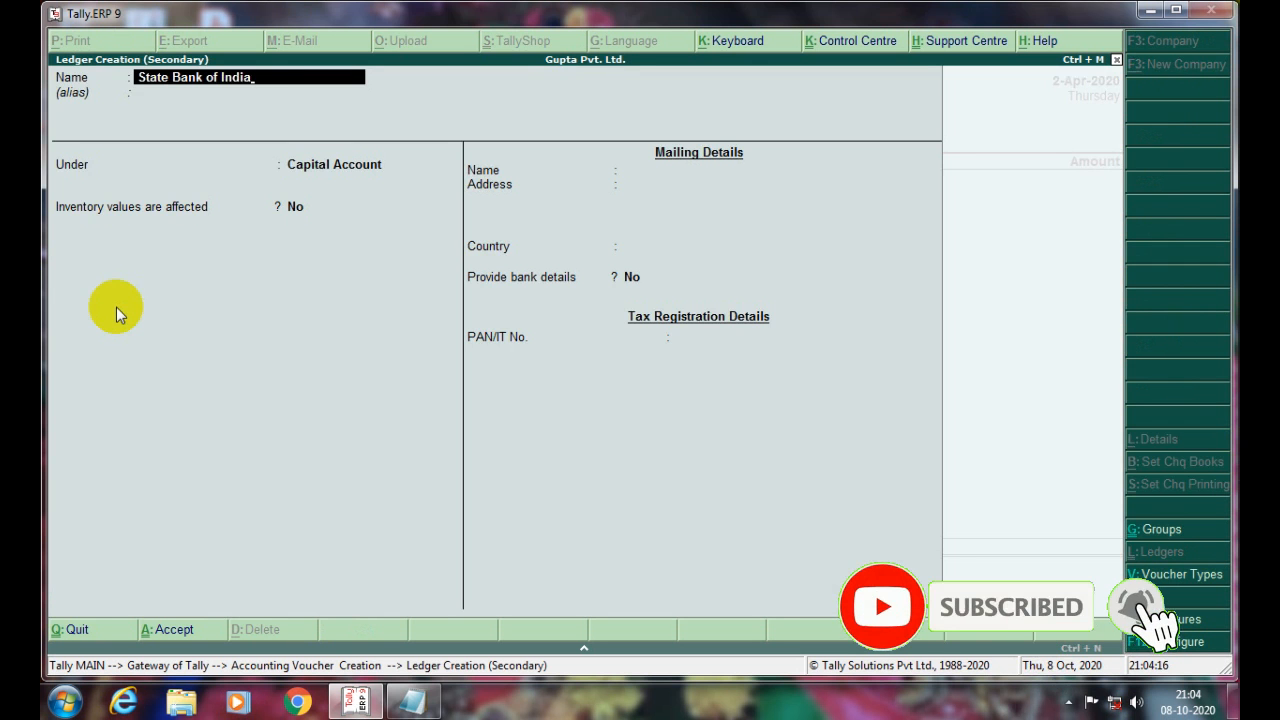
pyautogui.press('Return')
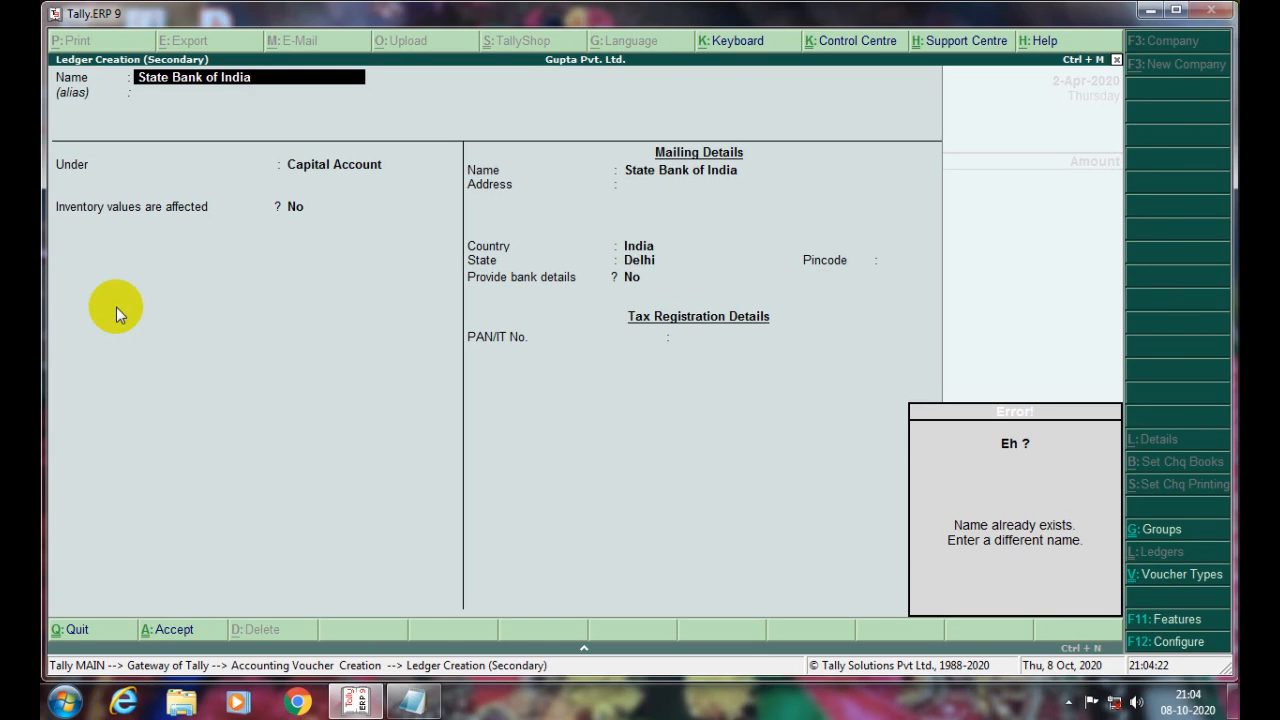
pyautogui.press('Escape')
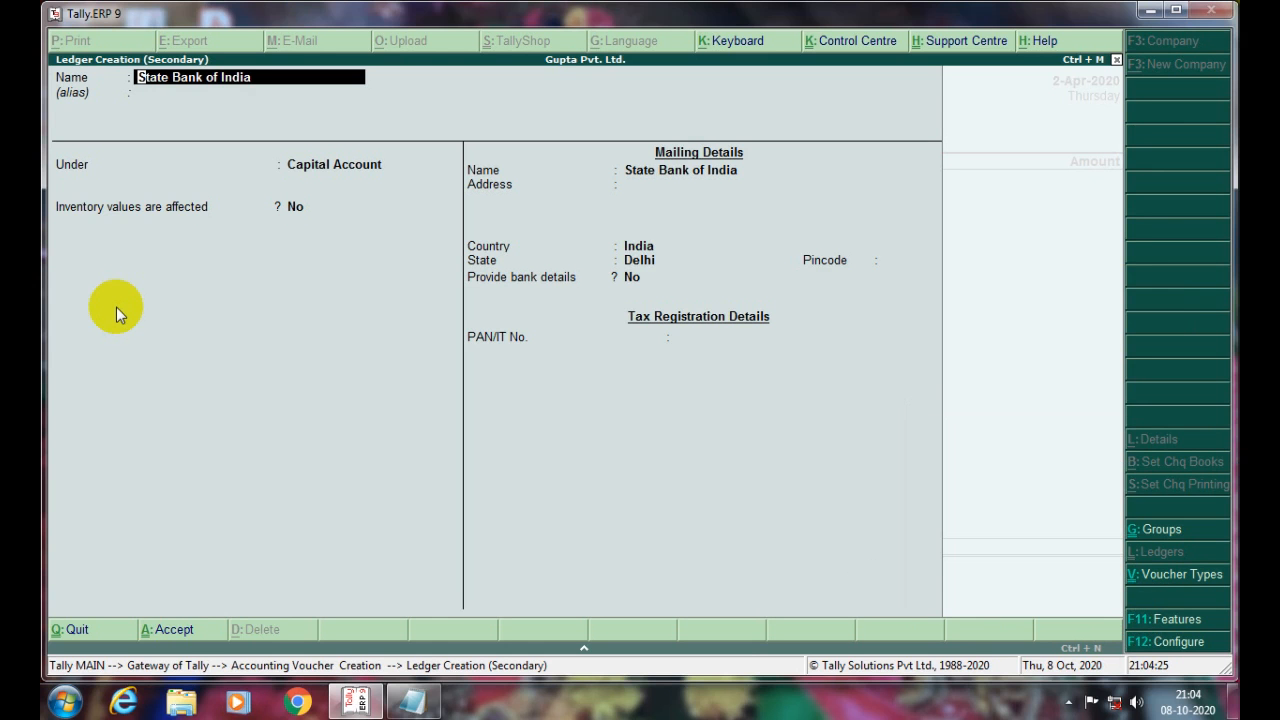
pyautogui.press('Delete')
pyautogui.press('Delete')
pyautogui.press('Delete')
pyautogui.press('Delete')
pyautogui.press('Delete')
pyautogui.press('Delete')
pyautogui.press('Delete')
pyautogui.press('Delete')
pyautogui.press('Delete')
pyautogui.press('Delete')
pyautogui.press('Delete')
pyautogui.press('Delete')
pyautogui.press('Delete')
pyautogui.press('Delete')
pyautogui.press('Delete')
pyautogui.press('Delete')
pyautogui.press('Delete')
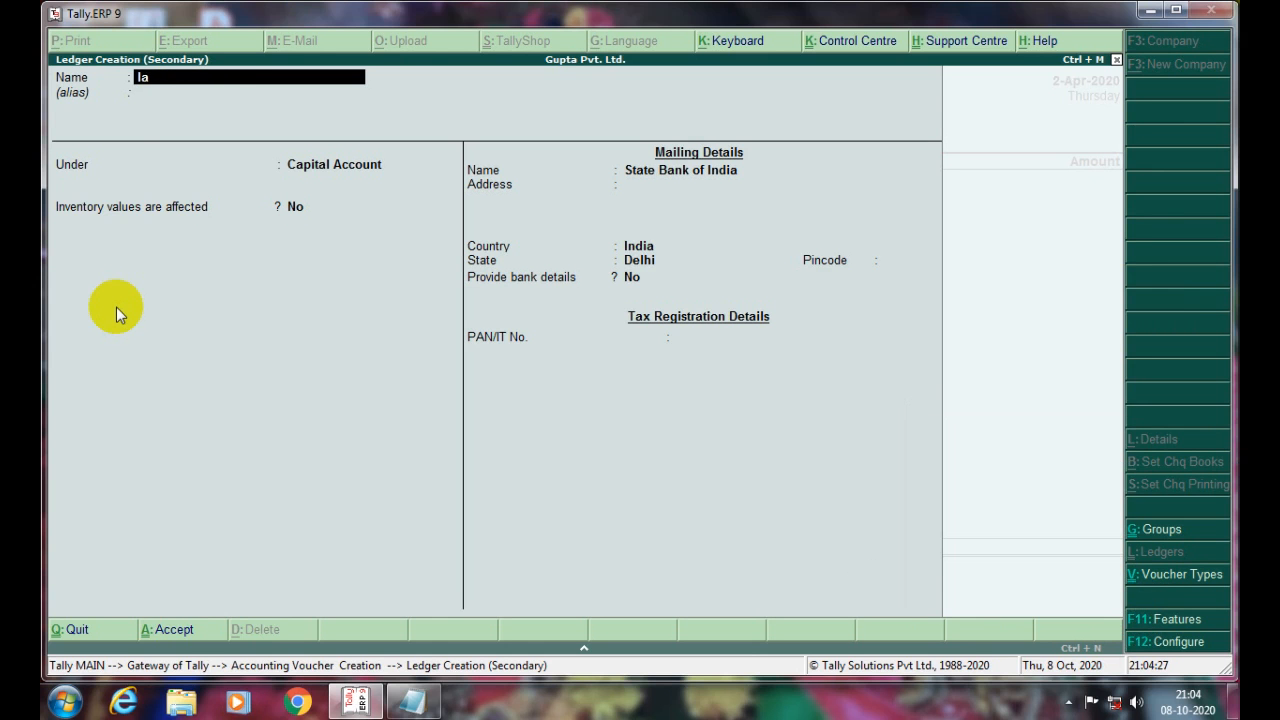
pyautogui.press('Delete')
pyautogui.press('Delete')
# Enter HDFC as the new ledger's name.
pyautogui.write('HDFC Bank A')
pyautogui.press('BackSpace')
pyautogui.press('BackSpace')
pyautogui.press('BackSpace')
pyautogui.press('BackSpace')
pyautogui.press('BackSpace')
pyautogui.press('BackSpace')
pyautogui.press('BackSpace')
# Switch to Notepad and add the heading "Type of bank account" below the "Contra Voucher (F4)" line.
pyautogui.hotkey('alt', 'Tab')
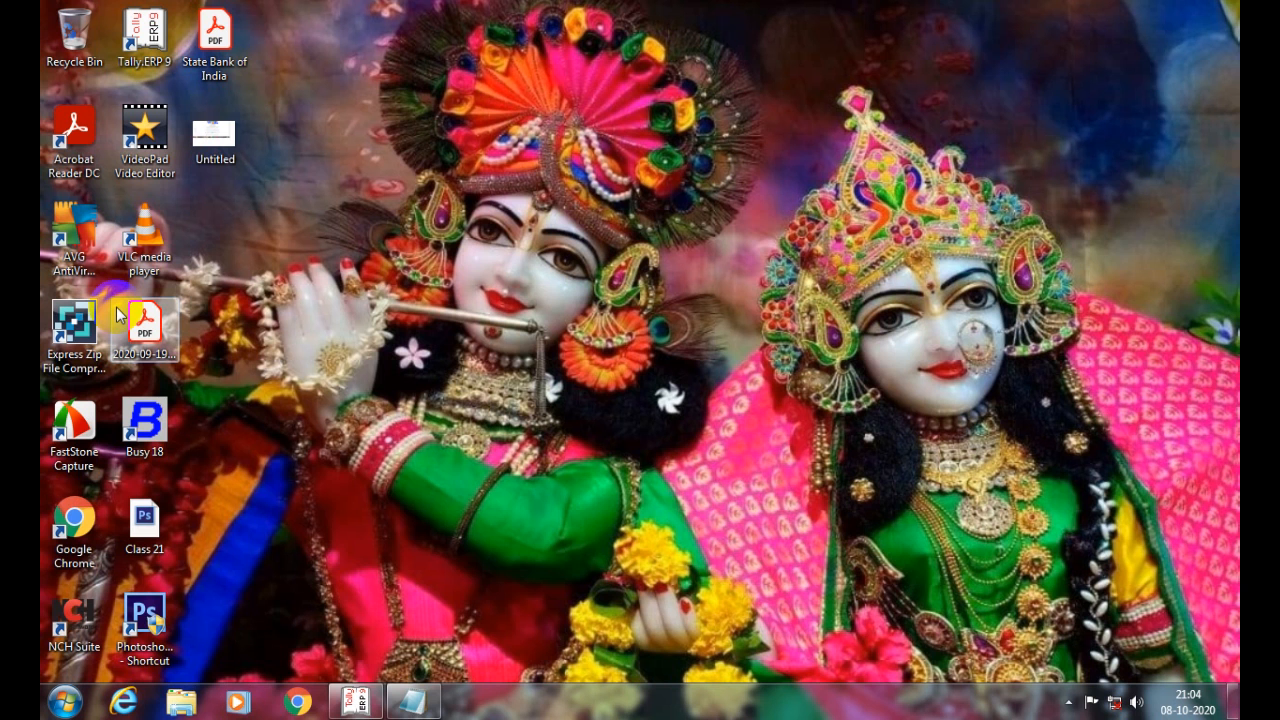
pyautogui.click(425, 711)
pyautogui.press('Return')
pyautogui.press('Return')
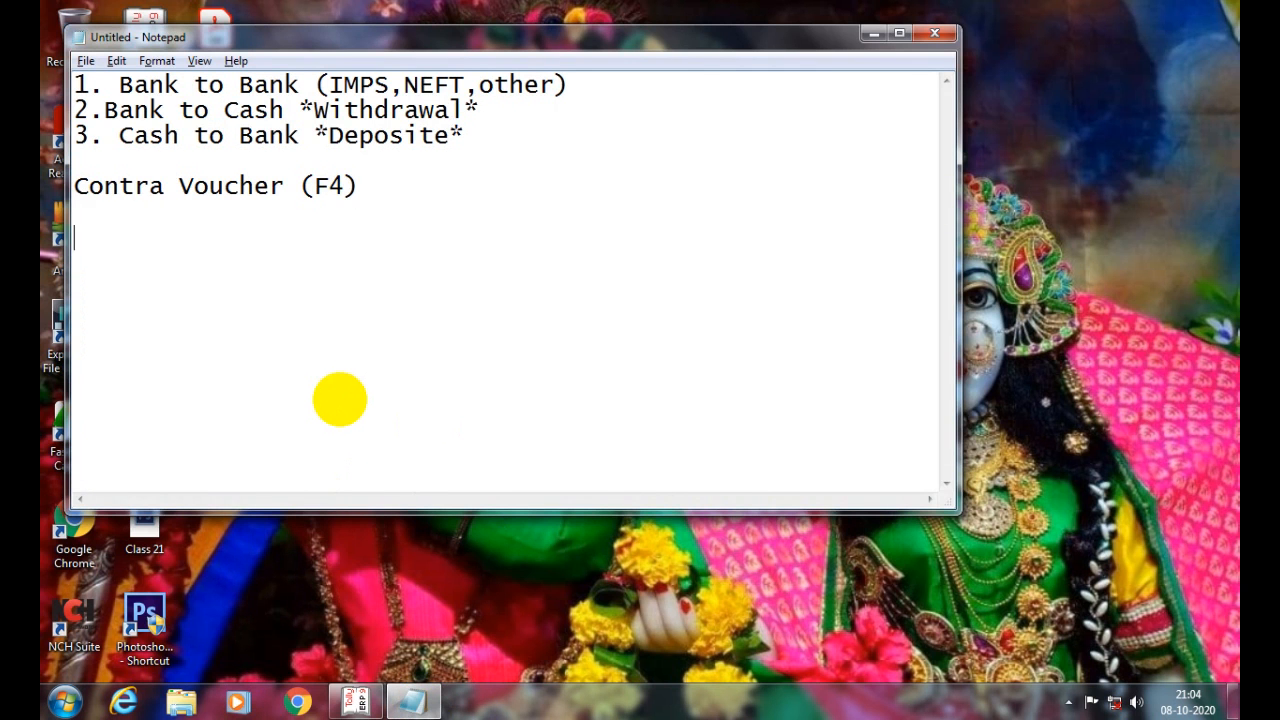
pyautogui.write('Type of ')
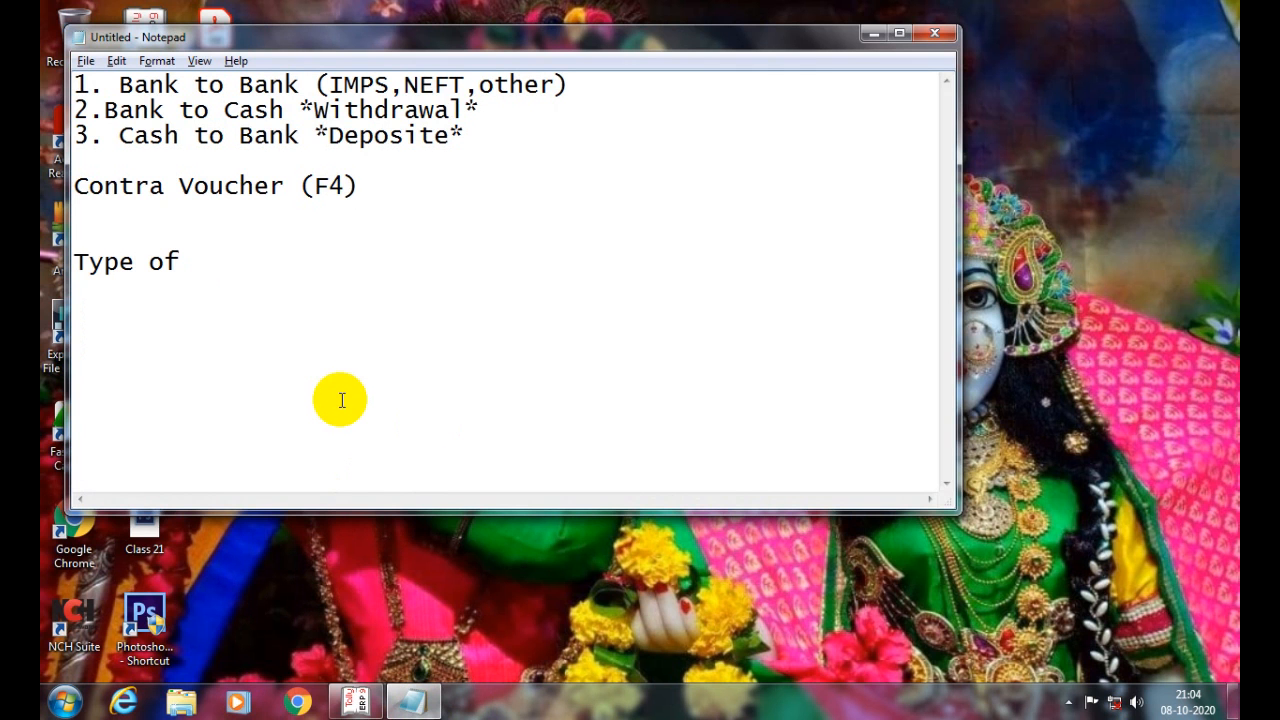
pyautogui.write('bank a')
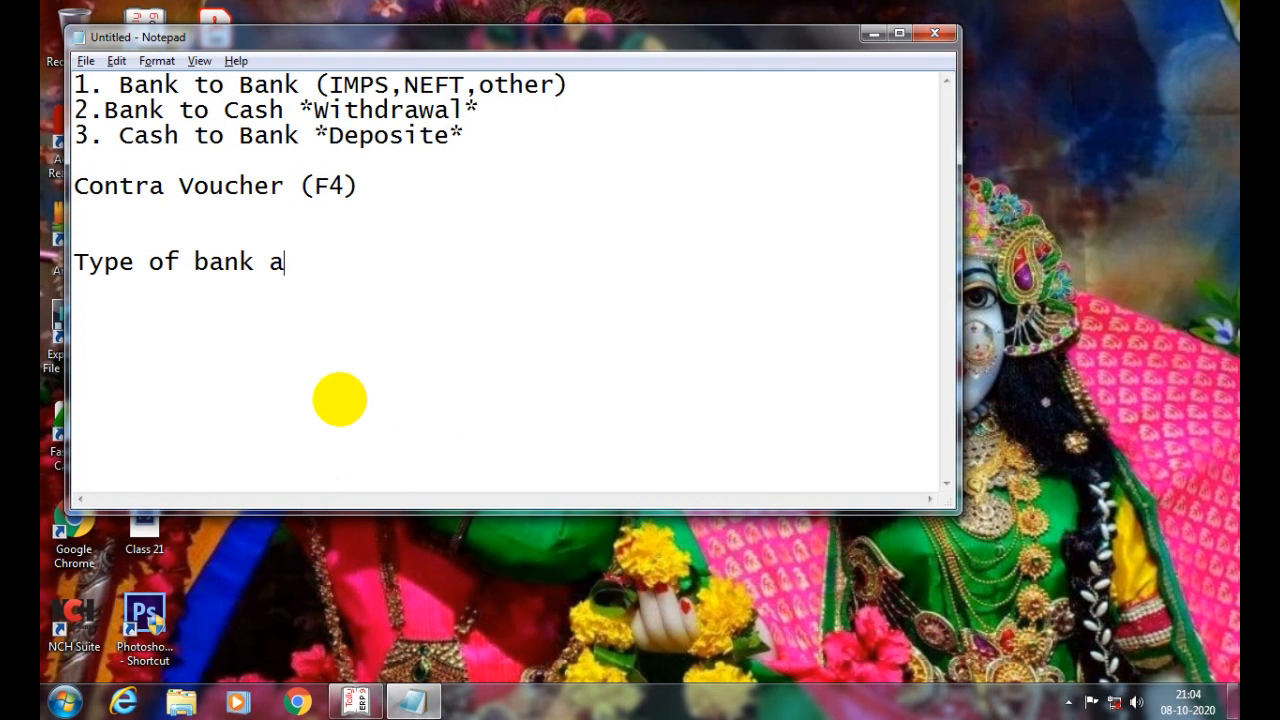
pyautogui.write('ccount')
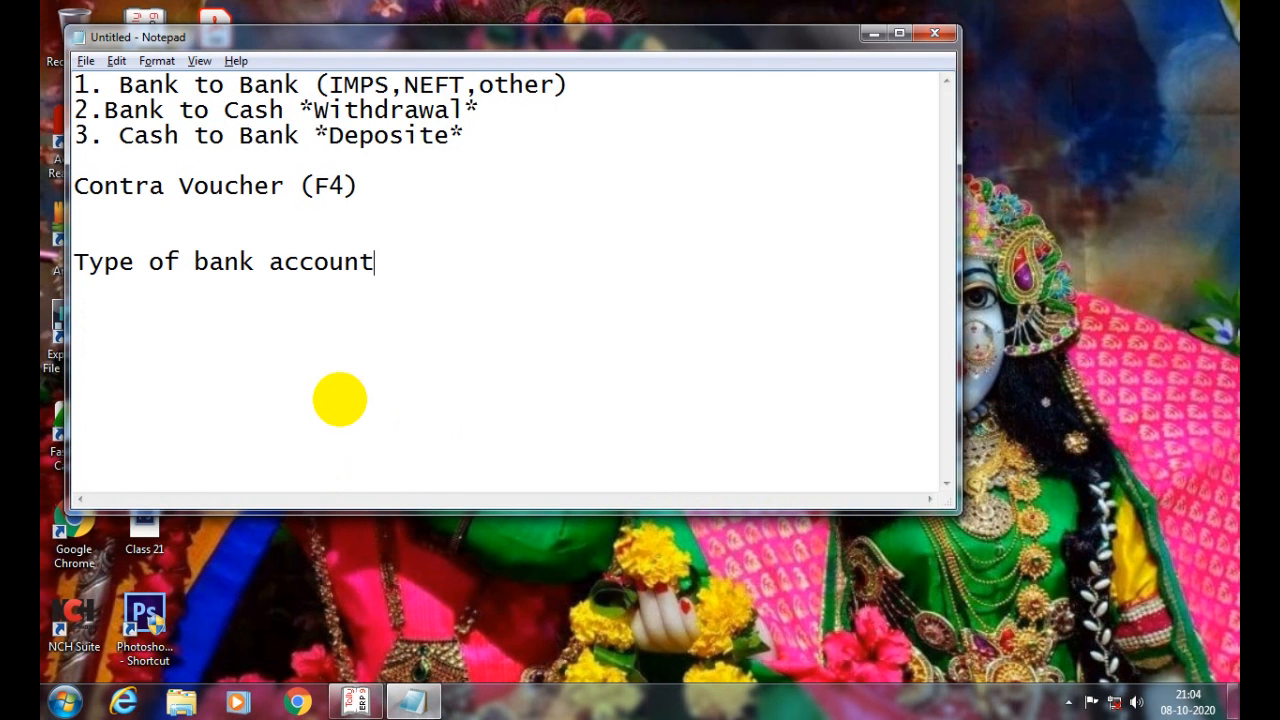
# Add "1. Saving A/c" as the first entry under the bank account heading.
pyautogui.press('Return')
pyautogui.write('1. Saving')
pyautogui.press('BackSpace')
pyautogui.press('BackSpace')
pyautogui.press('BackSpace')
pyautogui.write('ing ')
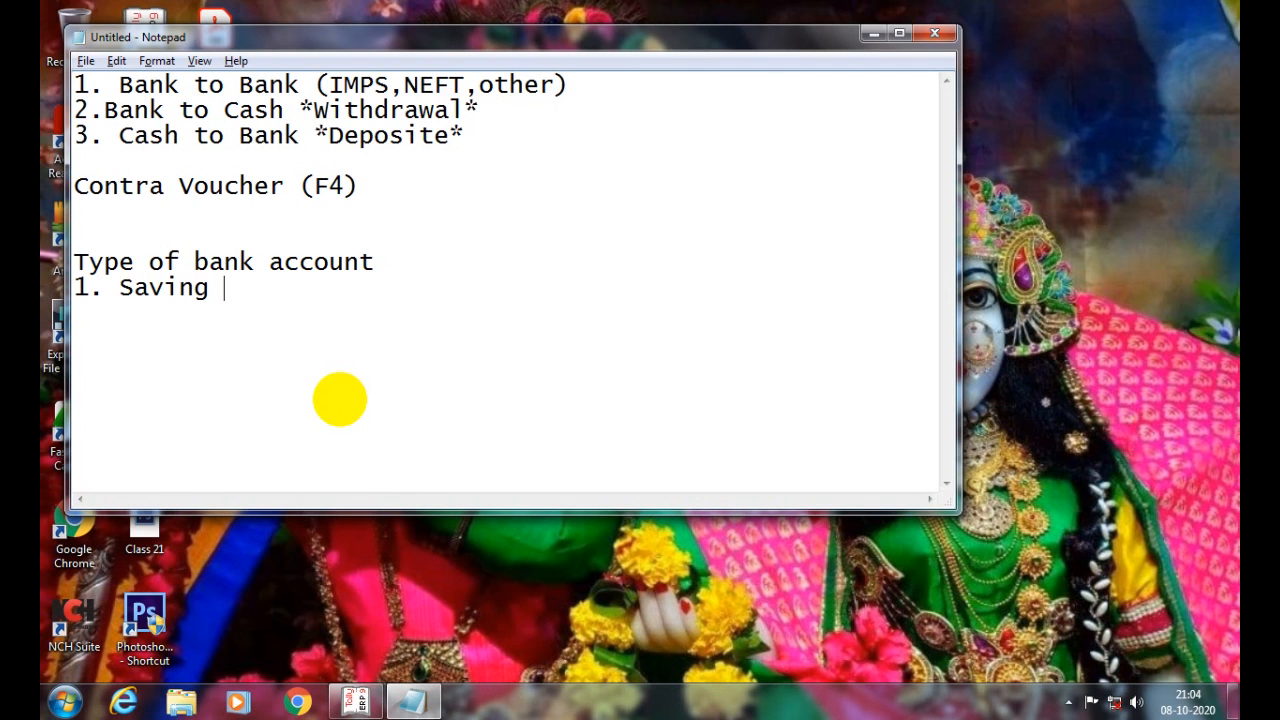
pyautogui.write('Ac/')
pyautogui.press('BackSpace')
pyautogui.press('BackSpace')
pyautogui.write('/c')
# Add the entry "2.Current A/c" and remove the space after "1." in the Saving A/c entry.
pyautogui.press('Return')
pyautogui.write('2.Cu')
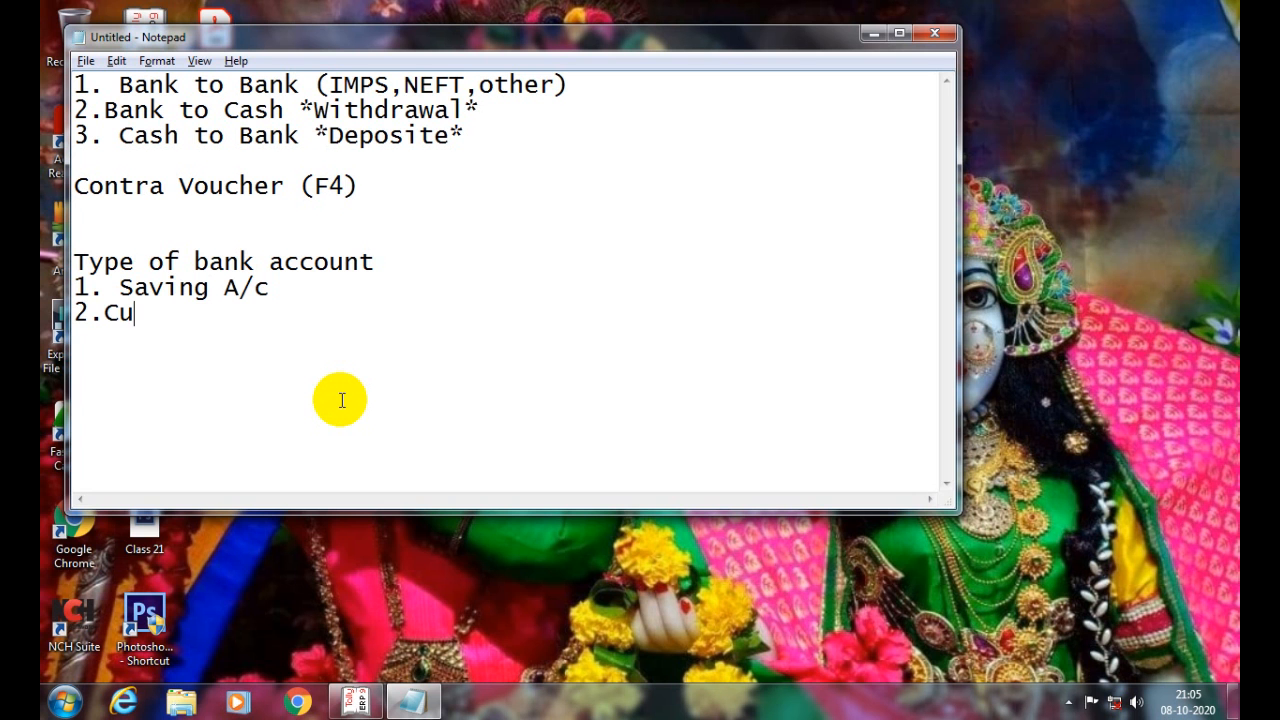
pyautogui.write('rrent A/c')
pyautogui.press('Return')
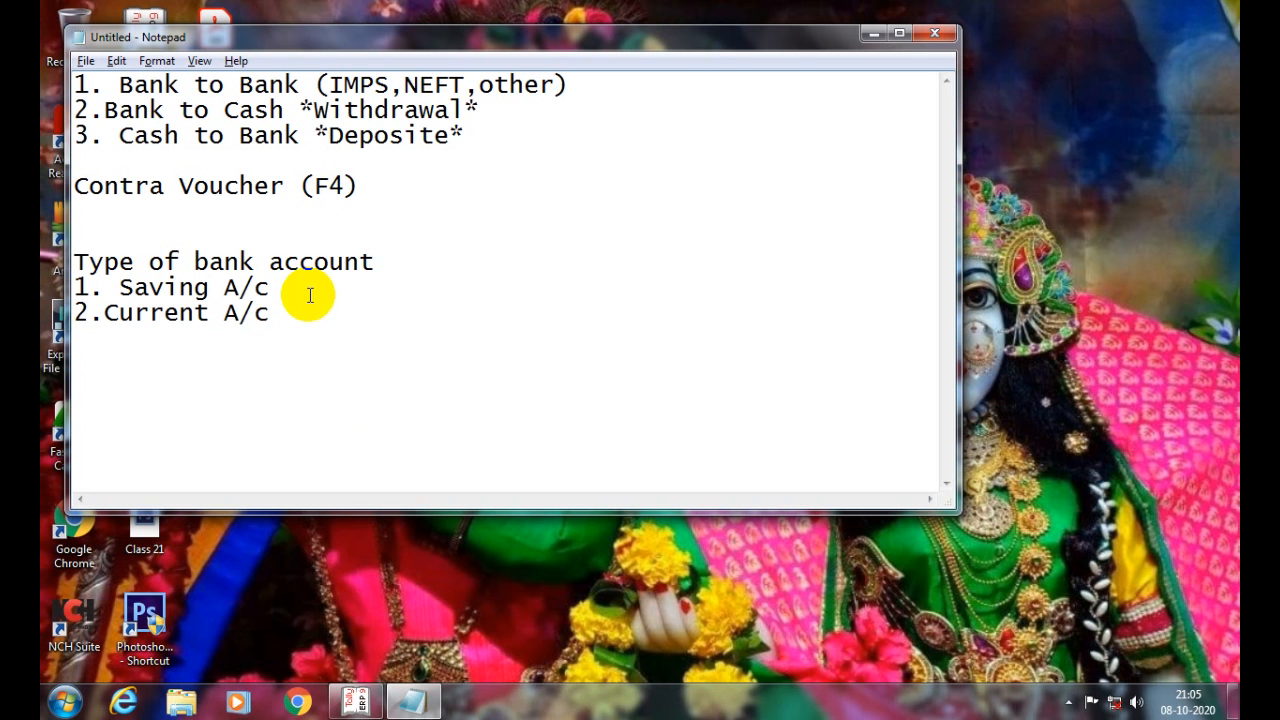
pyautogui.click(119, 287)
pyautogui.press('BackSpace')
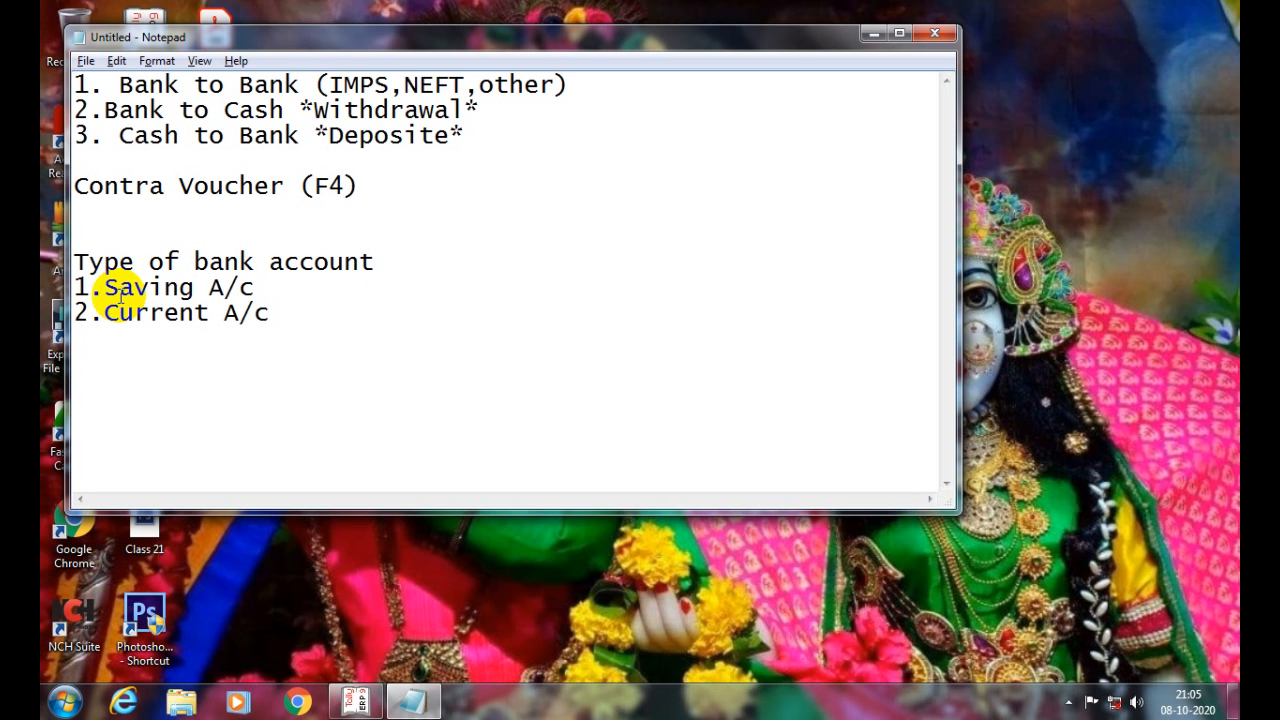
# Switch back to Tally.ERP 9 and complete the ledger name as HDFC C/A.
pyautogui.hotkey('alt', 'Tab')
pyautogui.hotkey('alt', 'Tab')
pyautogui.hotkey('alt', 'Tab')
pyautogui.hotkey('alt', 'Tab')
pyautogui.hotkey('alt', 'Tab')
pyautogui.hotkey('alt', 'Tab')
pyautogui.hotkey('alt', 'Tab')
pyautogui.hotkey('alt', 'Tab')
pyautogui.hotkey('alt', 'Tab')
pyautogui.hotkey('alt', 'Tab')
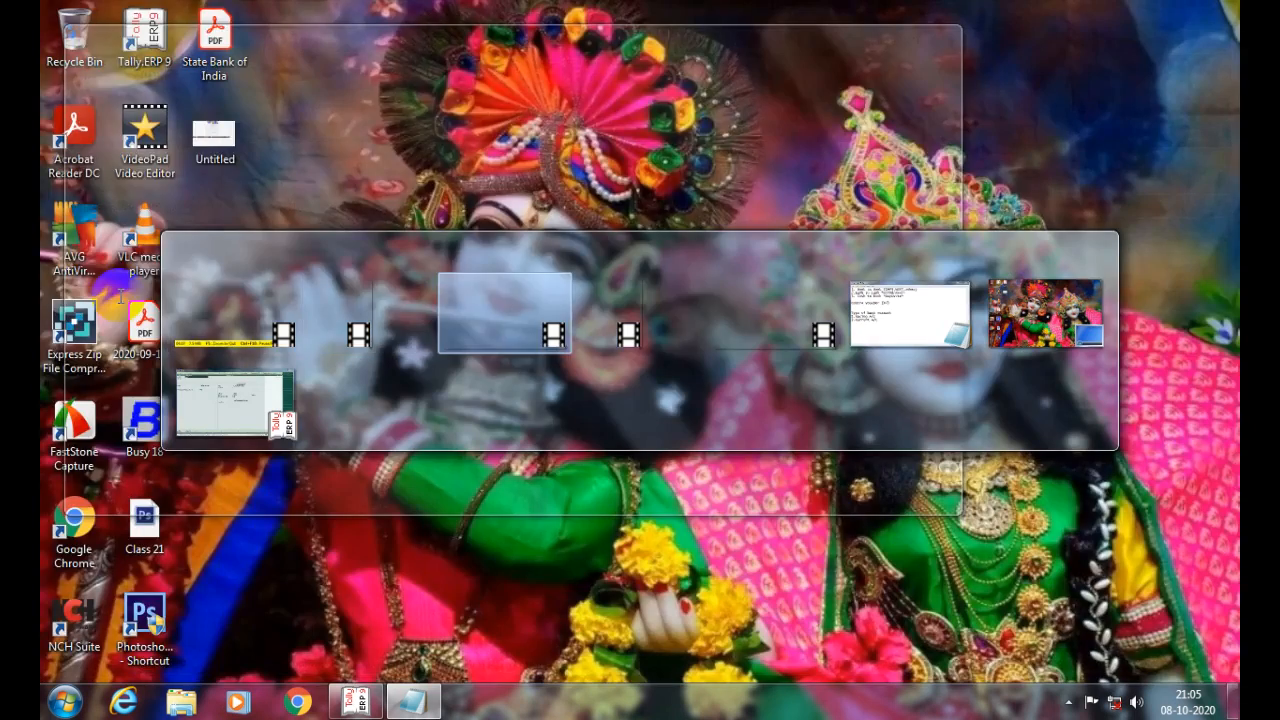
pyautogui.hotkey('alt', 'Tab')
pyautogui.hotkey('alt', 'Tab')
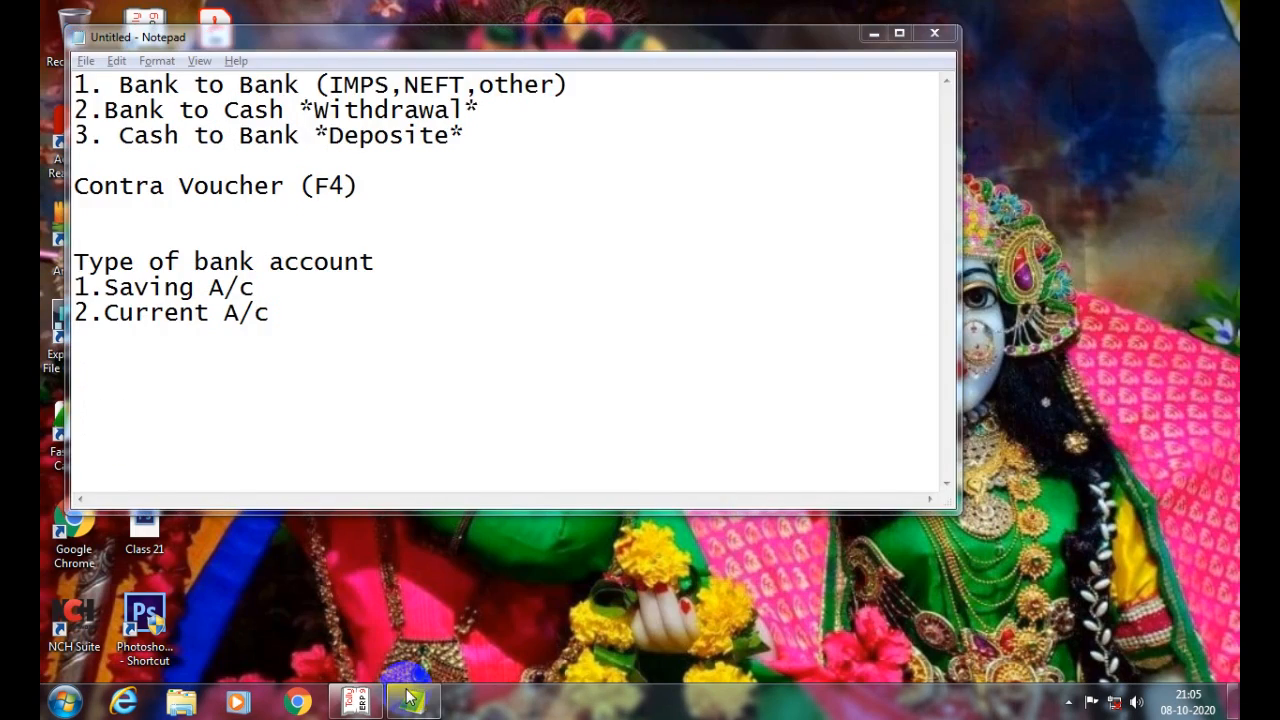
pyautogui.click(358, 702)
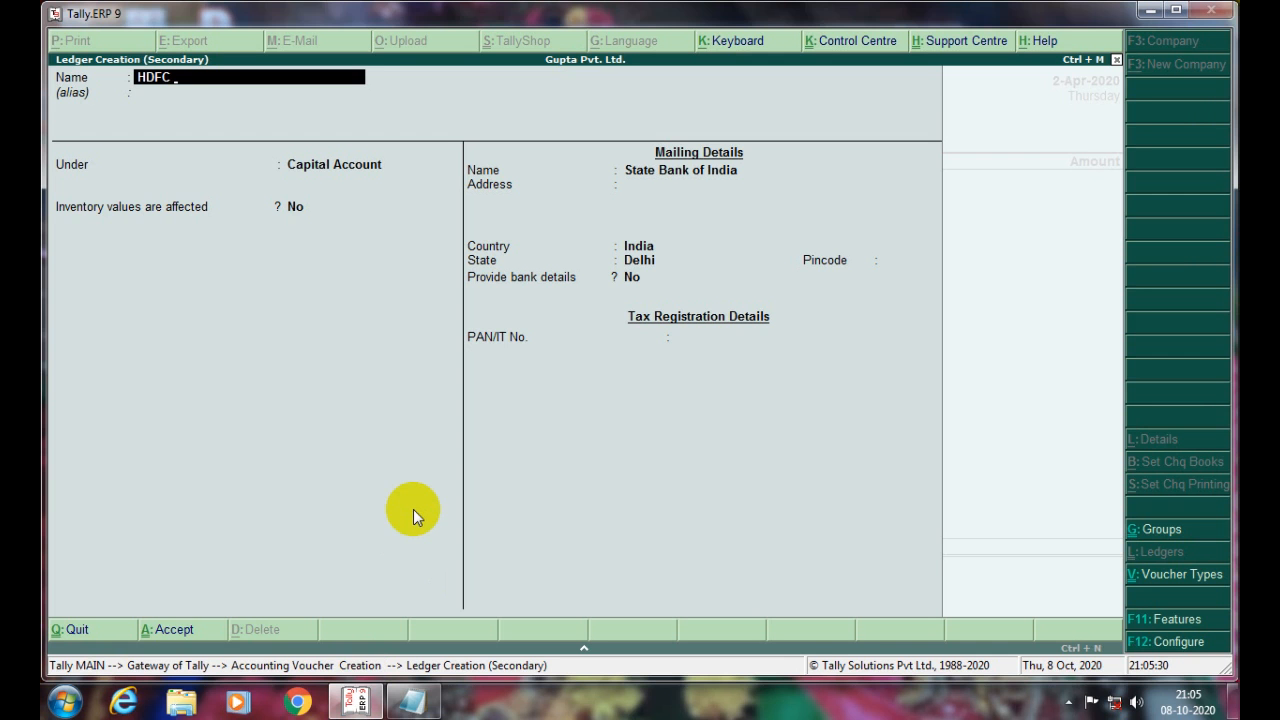
pyautogui.write('C/A')
pyautogui.press('Return')
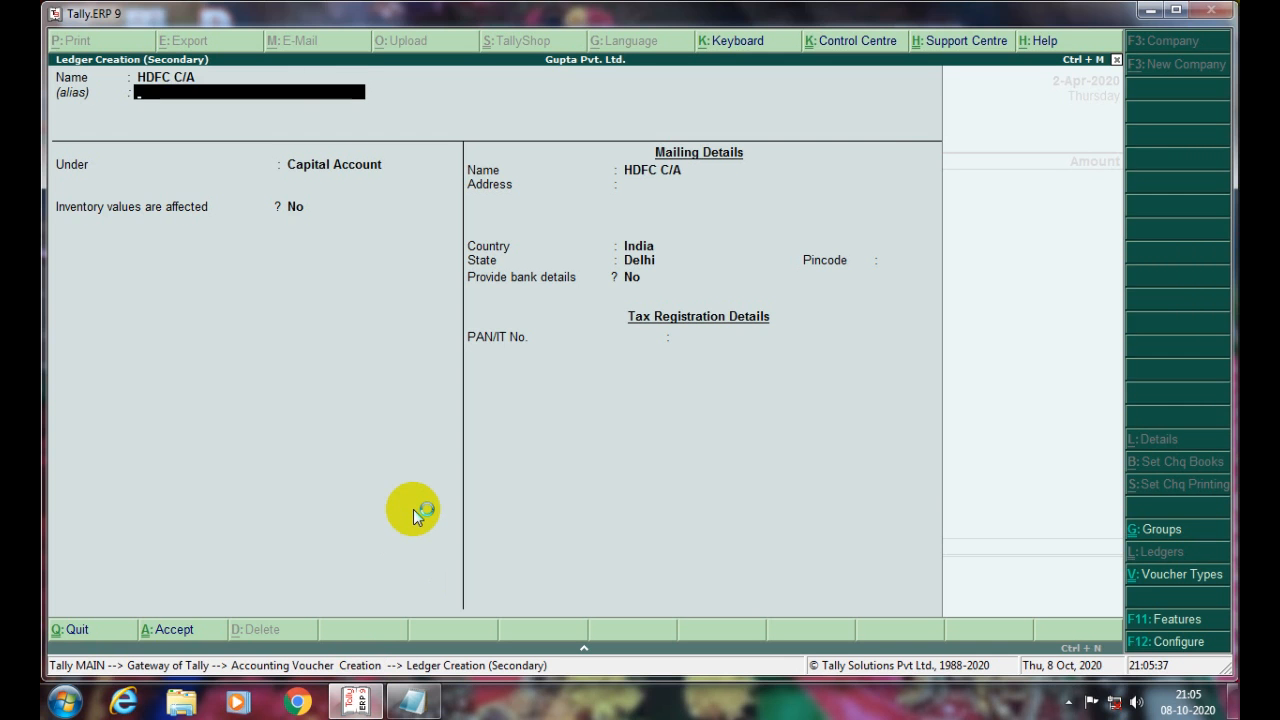
# Leave the alias blank and place the HDFC C/A ledger under the Bank Accounts group.
pyautogui.press('Return')
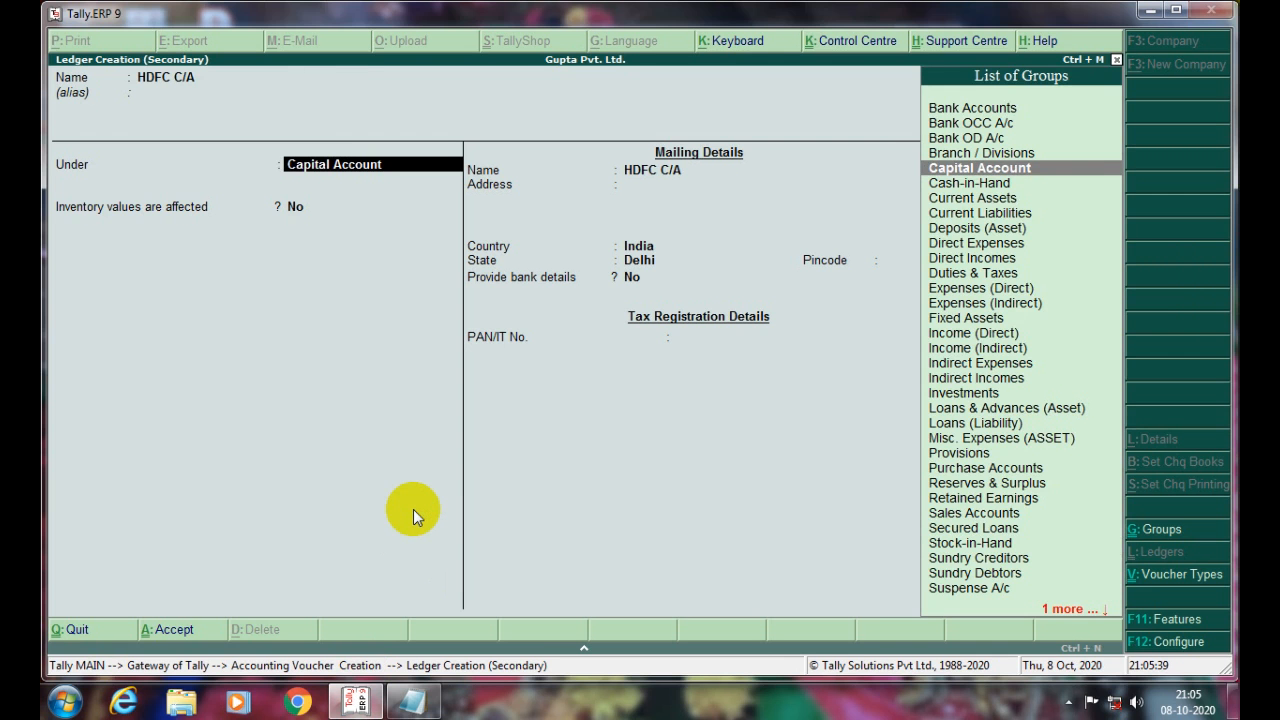
pyautogui.write('Bank')
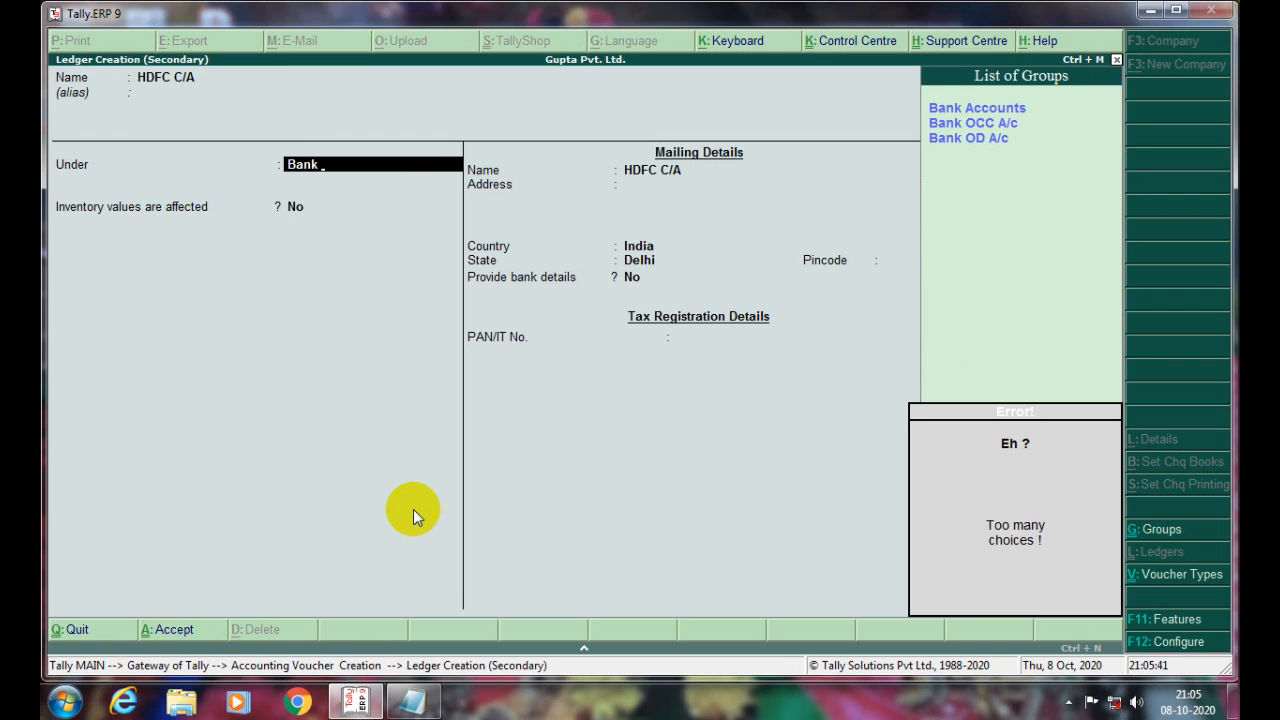
pyautogui.press('Down')
pyautogui.press('Up')
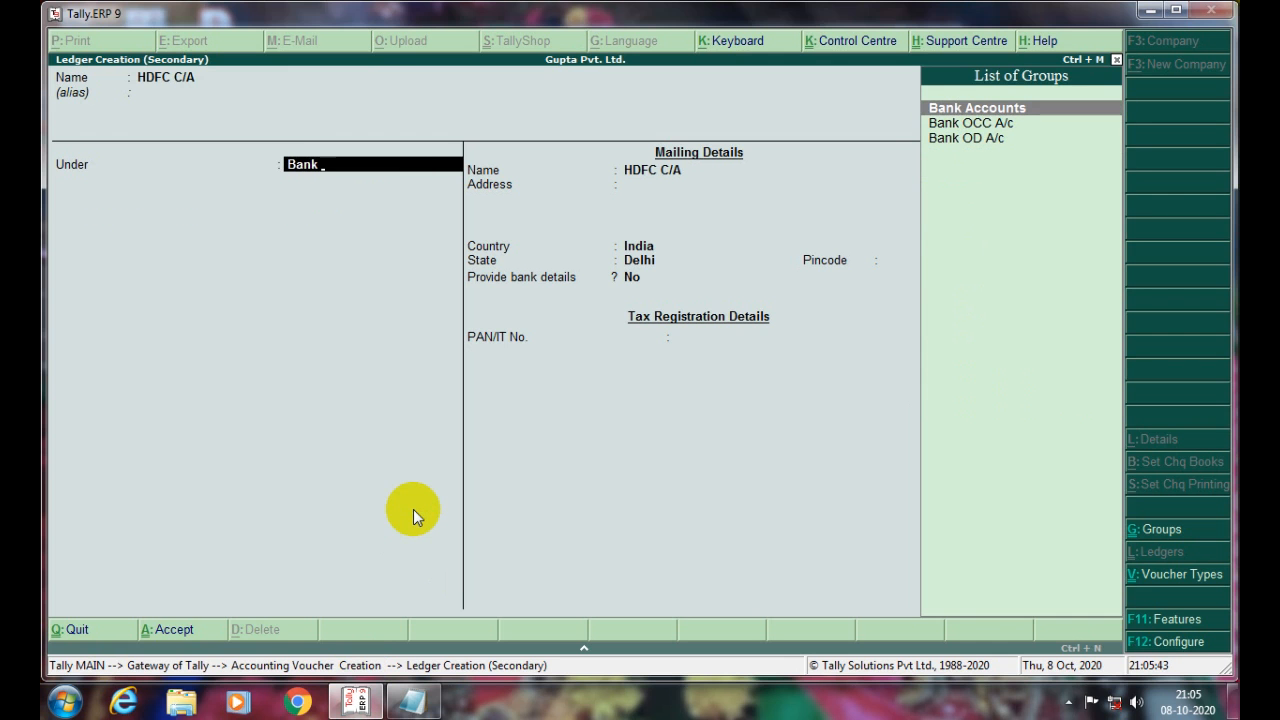
pyautogui.press('Return')
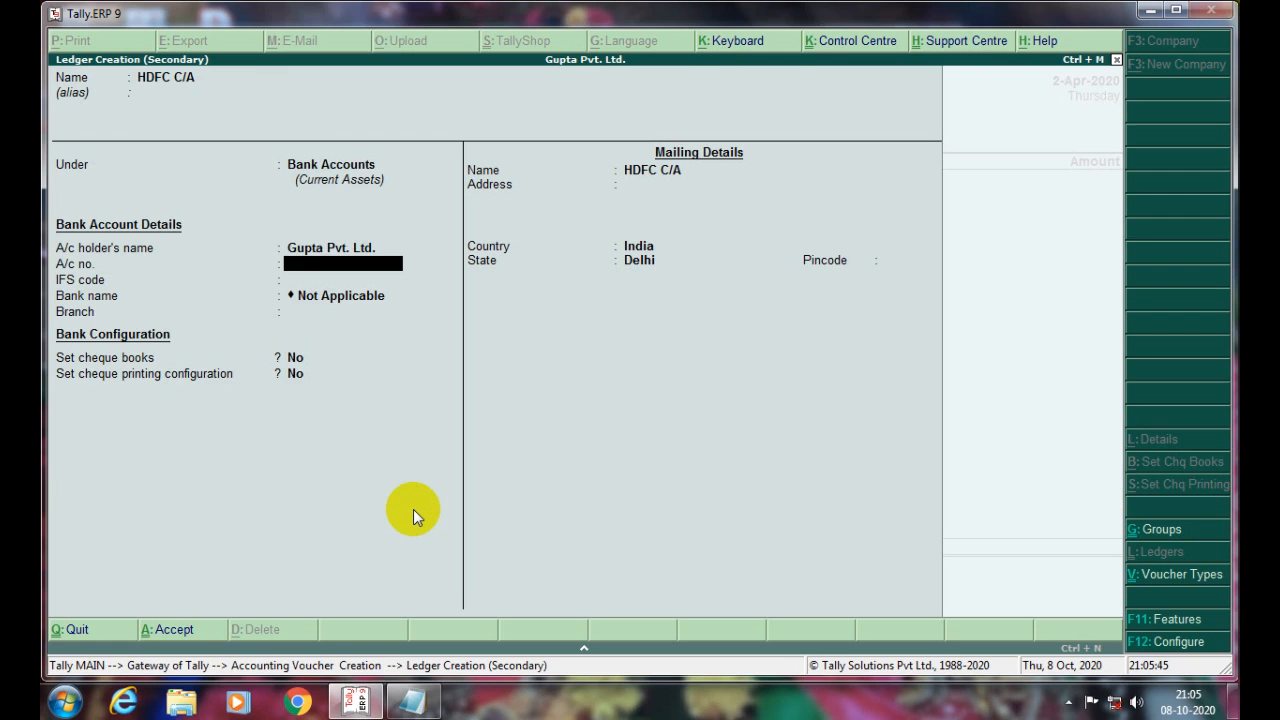
# Keep the default bank account details and cheque settings, and save the HDFC C/A ledger.
pyautogui.press('Up')
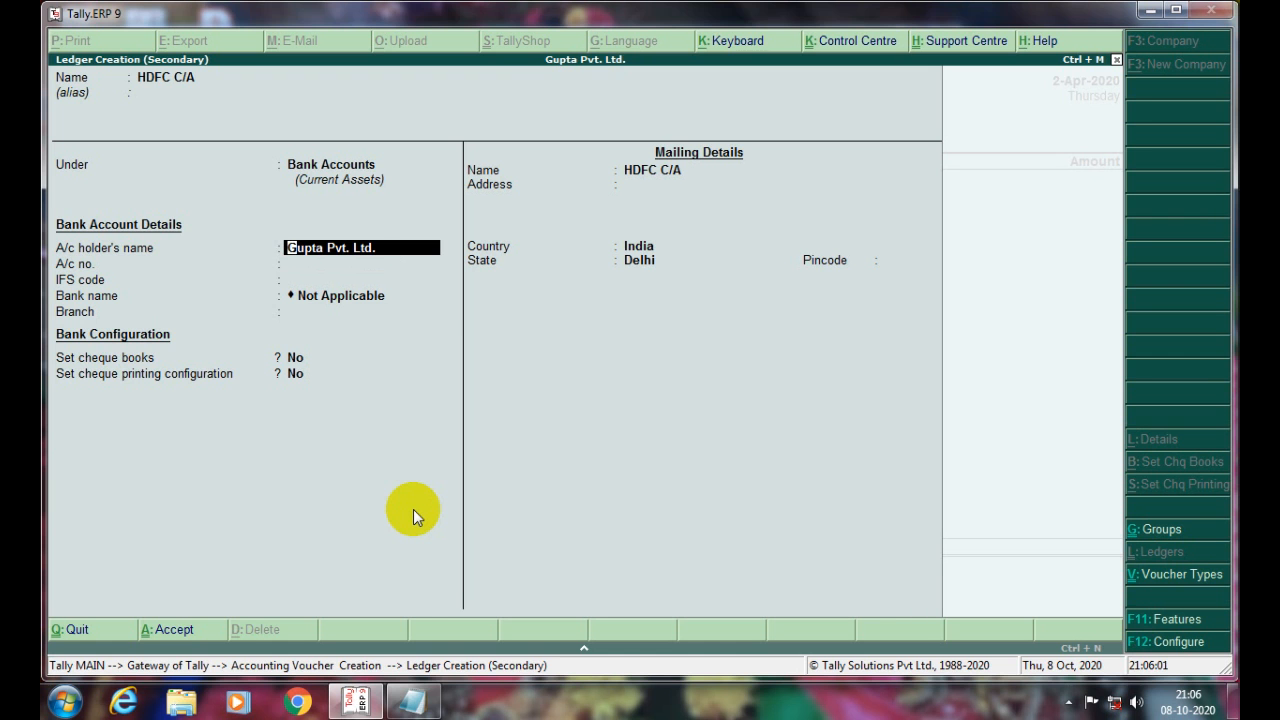
pyautogui.press('Return')
pyautogui.press('Return')
pyautogui.press('Return')
pyautogui.press('Return')
pyautogui.press('Return')
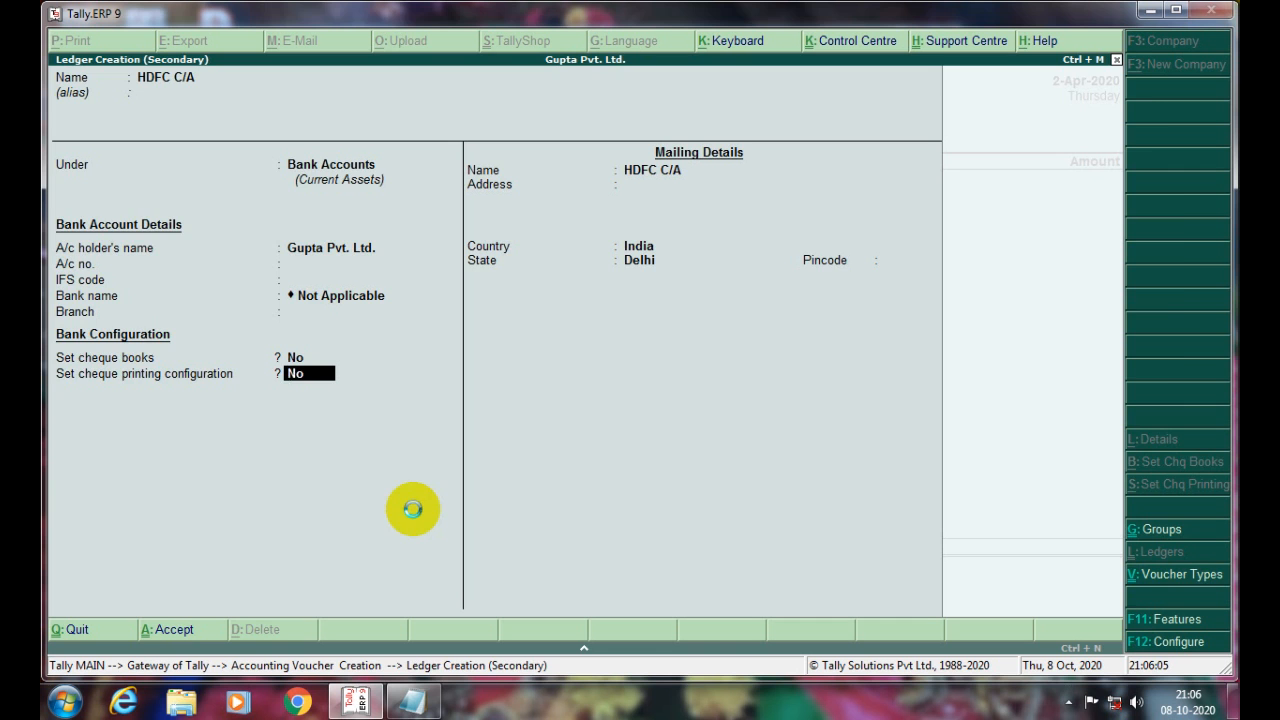
pyautogui.hotkey('ctrl', 'a')
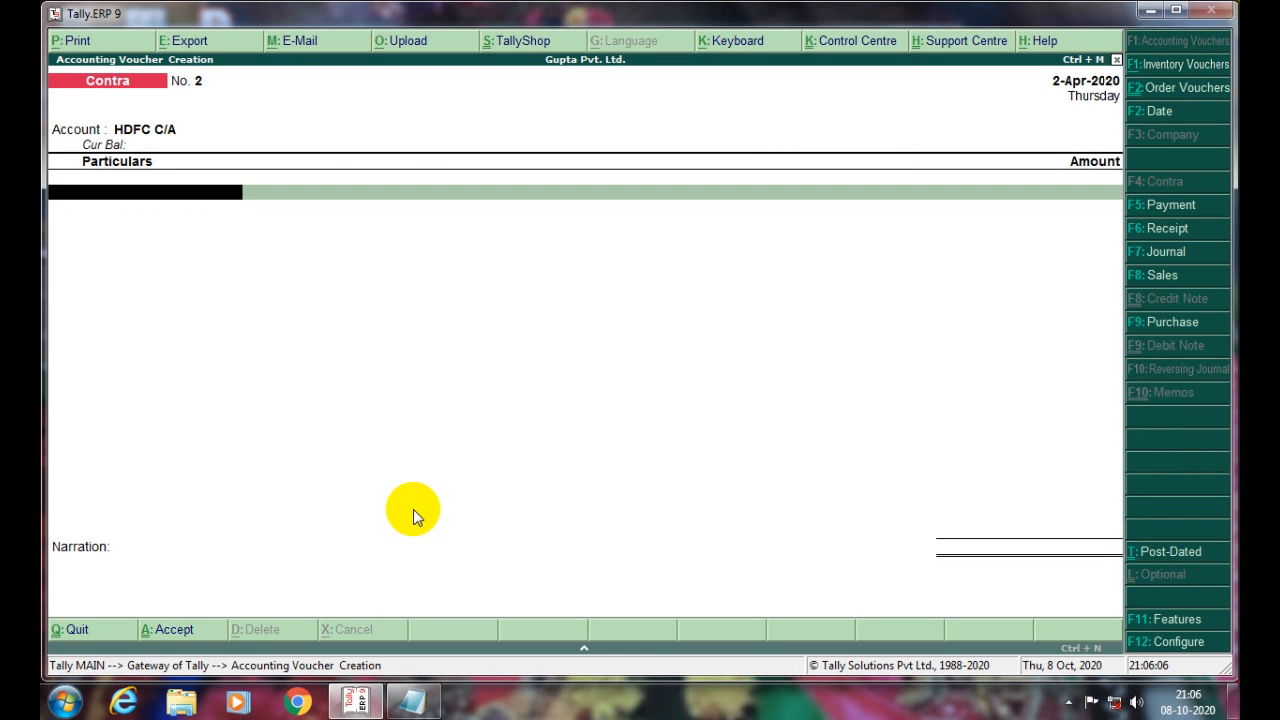
# Enter Cash as the contra voucher's particulars with an amount of 20000.
pyautogui.write('Cash')
pyautogui.press('Return')
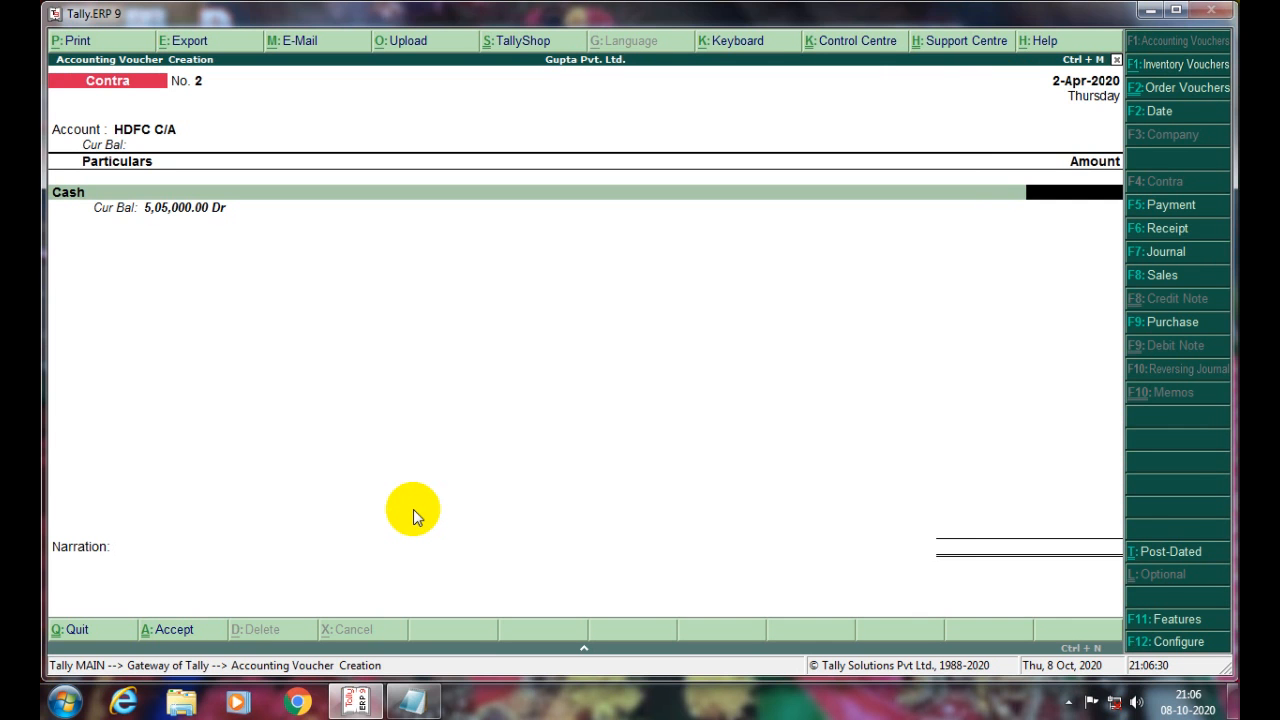
pyautogui.write('20000')
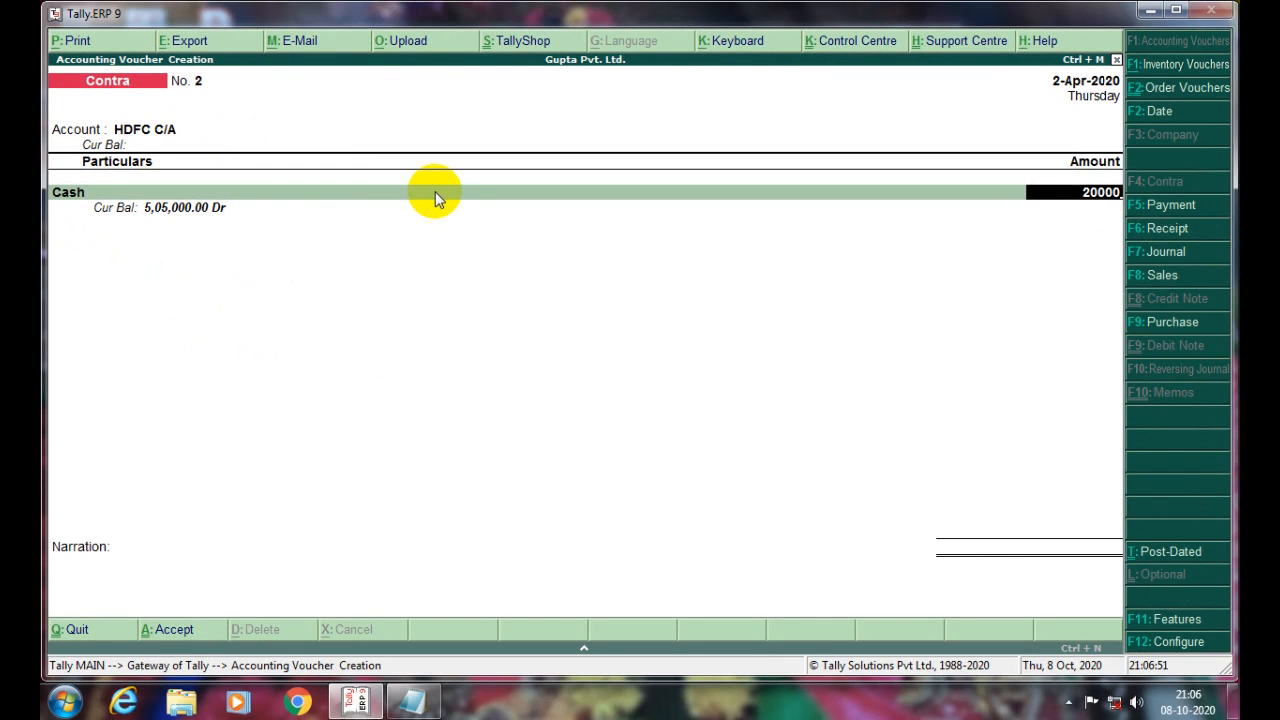
# Allocate the 20,000 HDFC C/A deposit as a Cash transaction made up of 10 notes of the 2000 denomination.
pyautogui.press('Return')
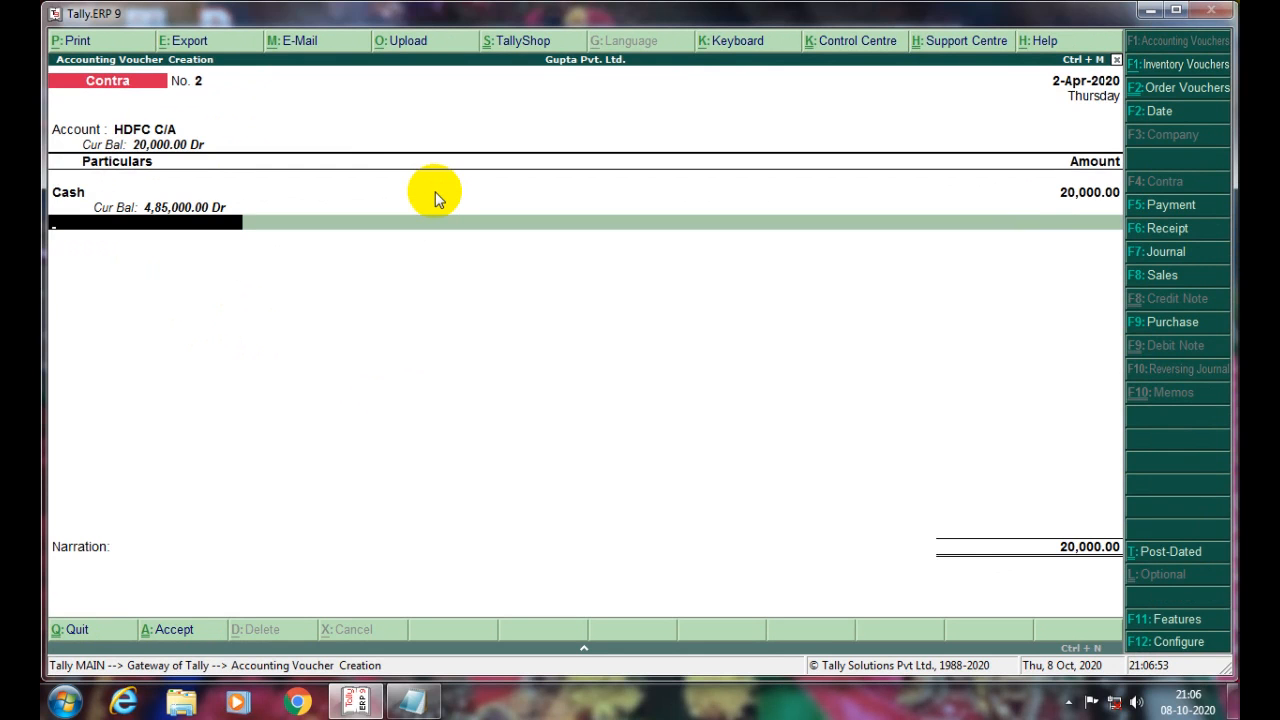
pyautogui.press('Return')
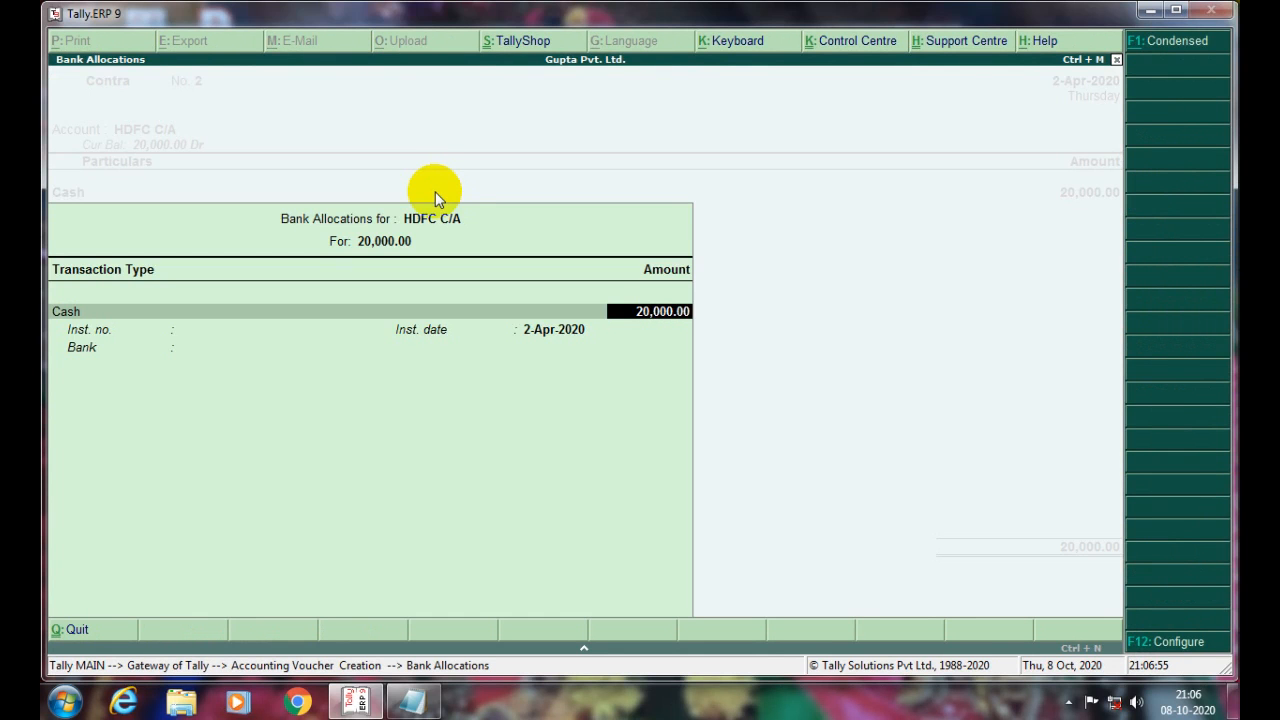
pyautogui.press('Return')
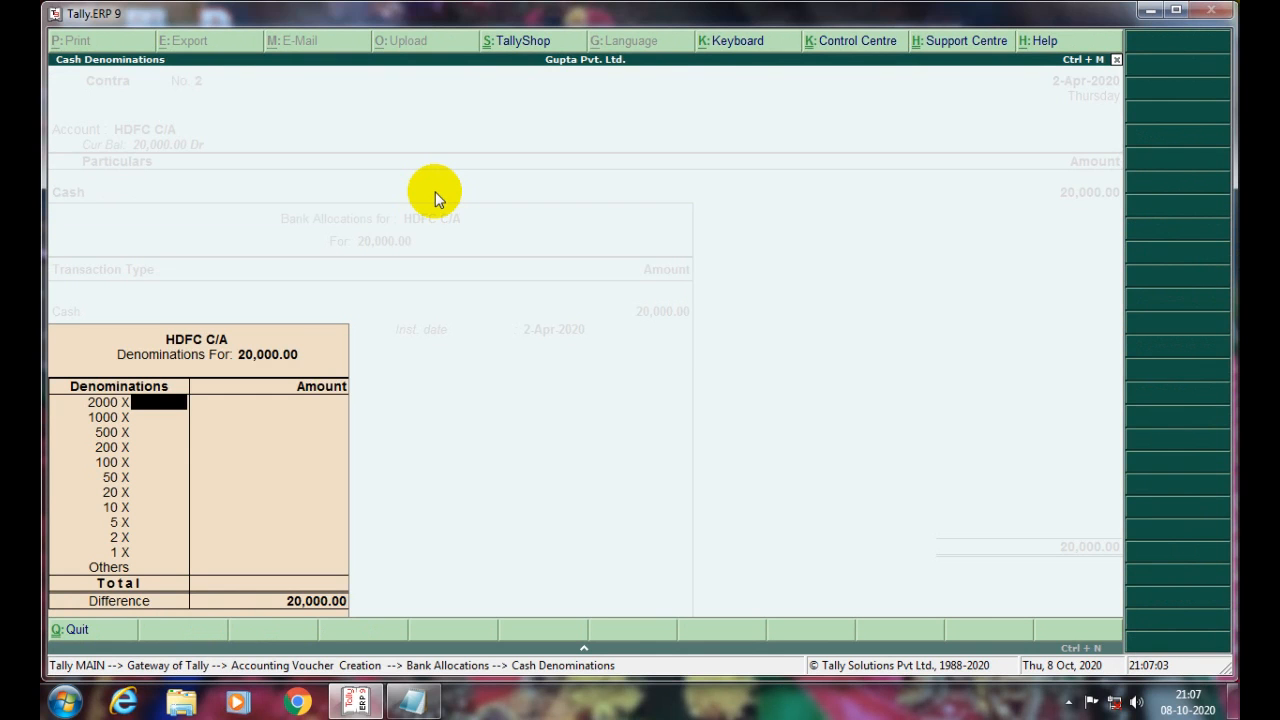
pyautogui.write('10')
pyautogui.press('Return')
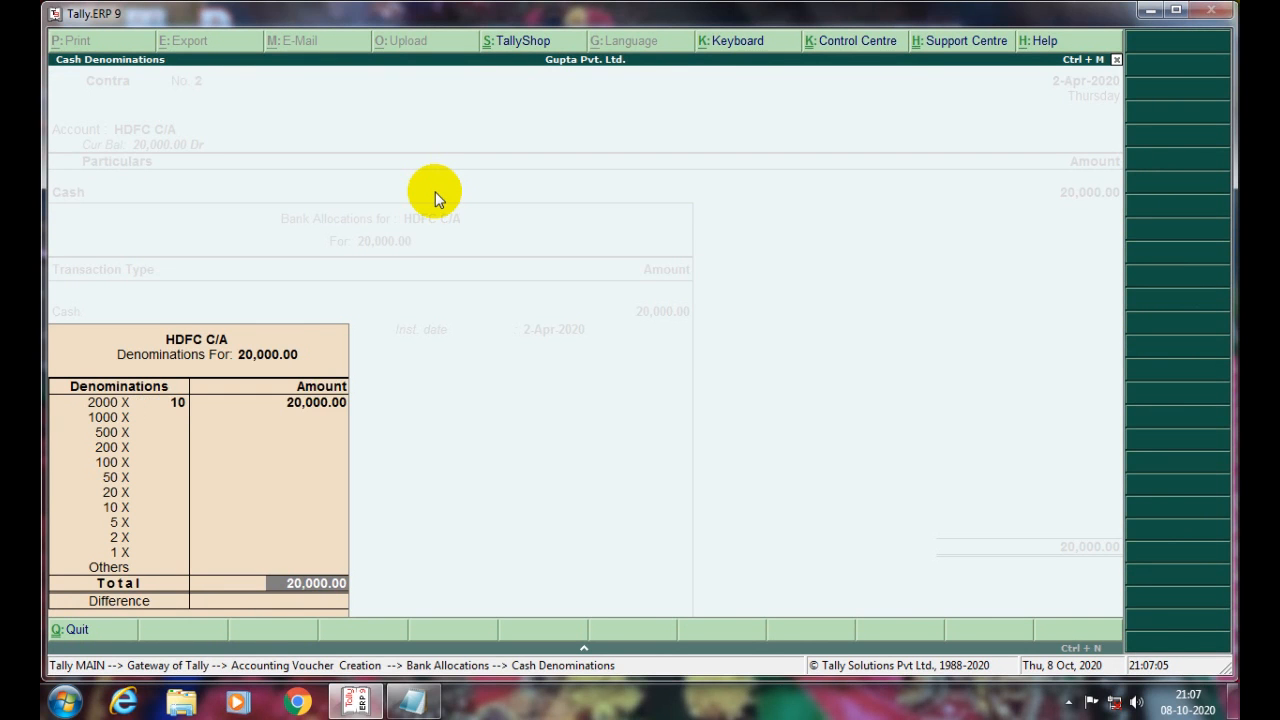
pyautogui.press('Return')
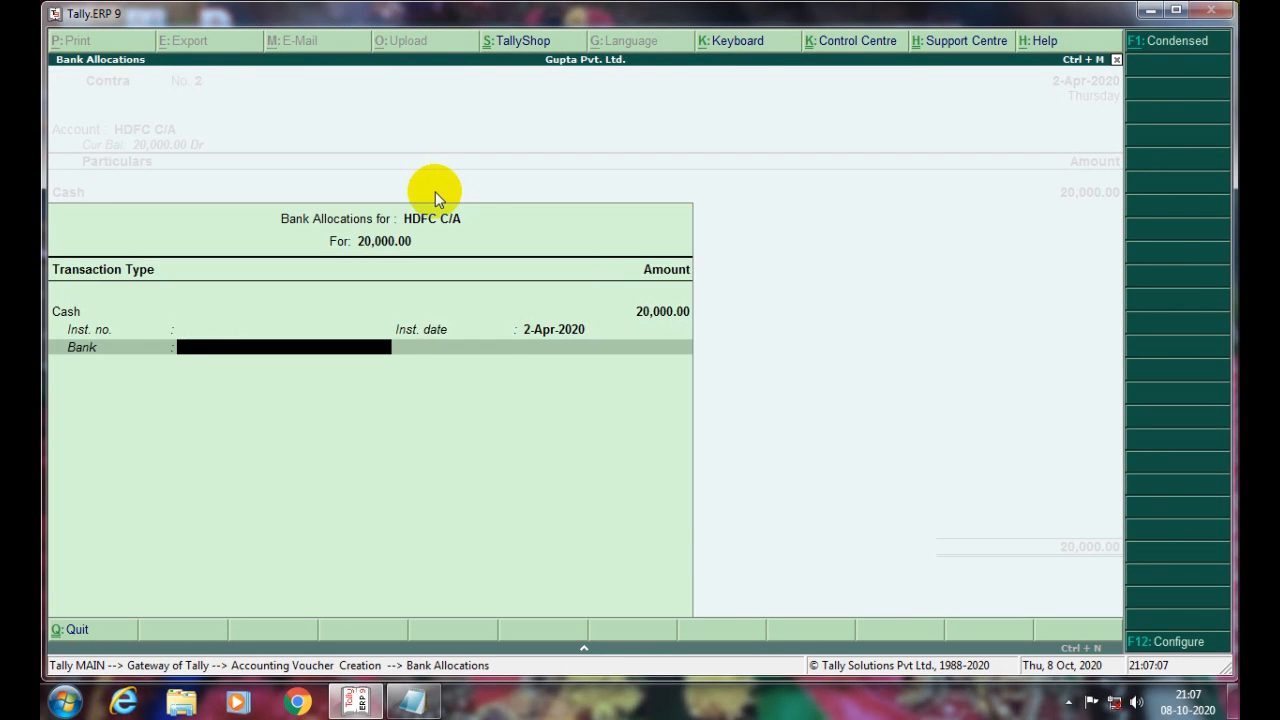
# Leave the allocation's bank name and the narration blank, and save the contra voucher.
pyautogui.press('Return')
pyautogui.press('Return')
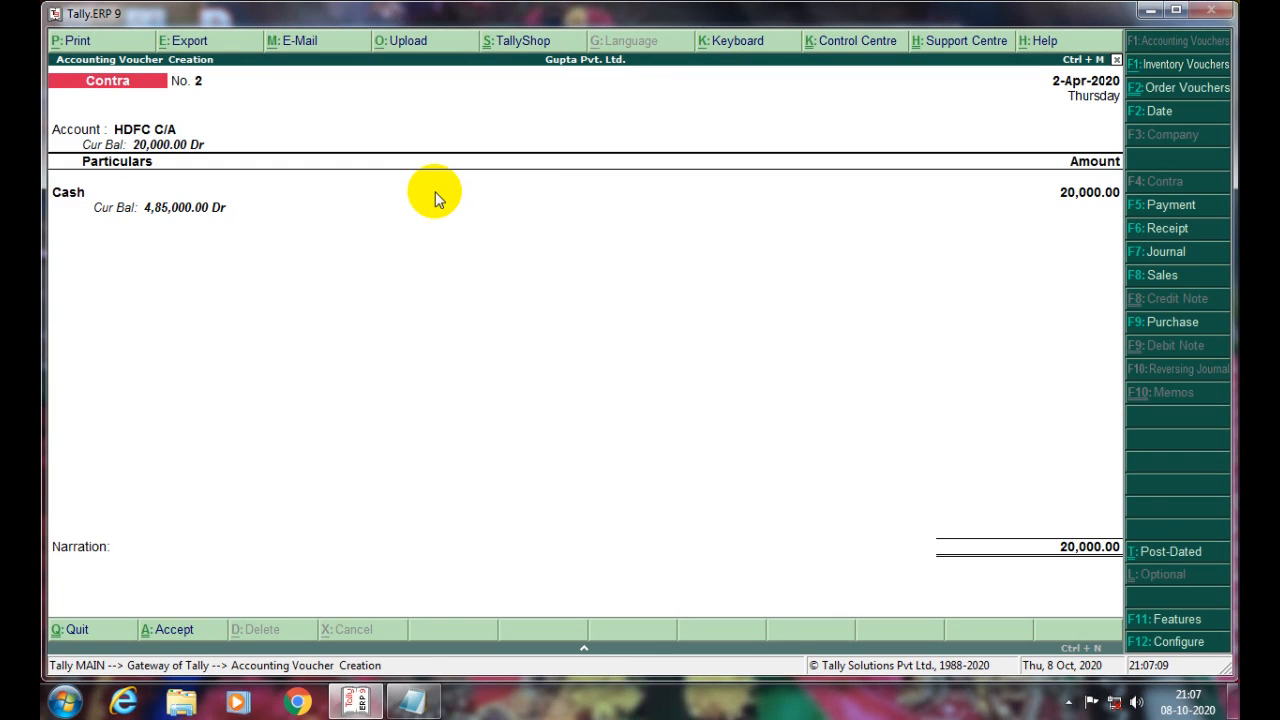
pyautogui.press('Return')
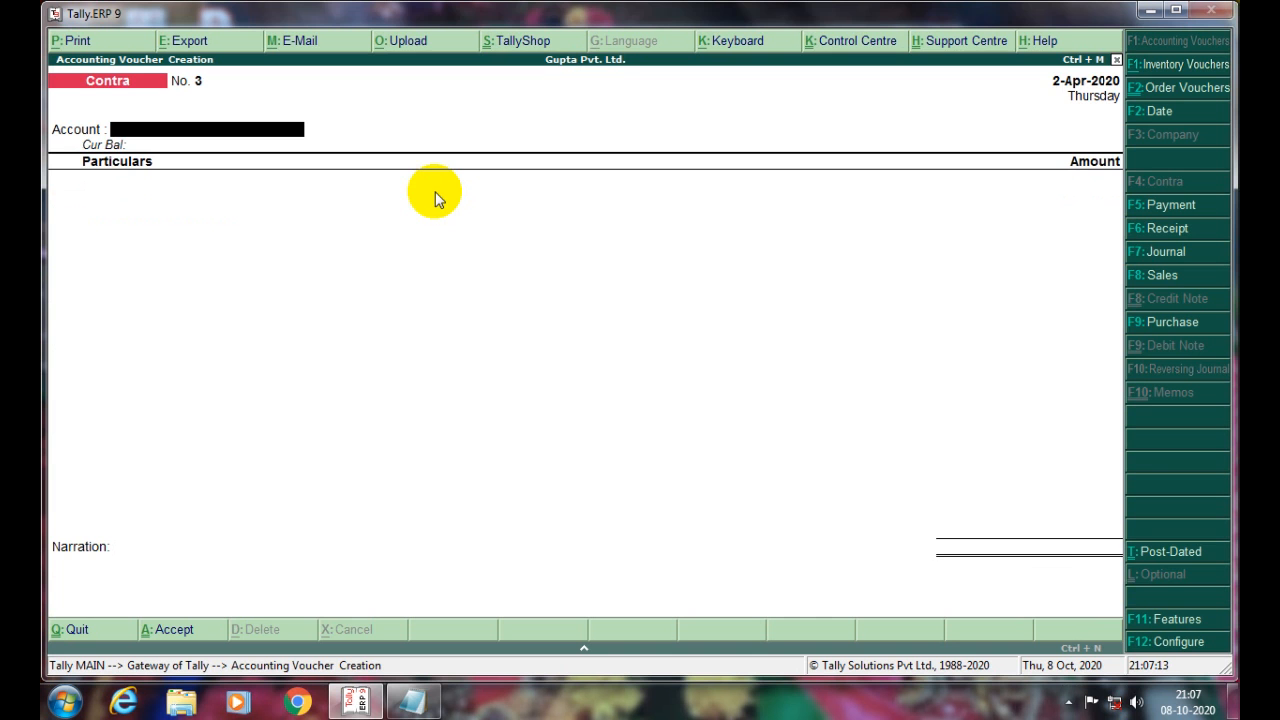
# Open the Cash/Bank Books summary from the account books and review the Cash, HDFC C/A and State Bank of India balances.
pyautogui.press('Escape')
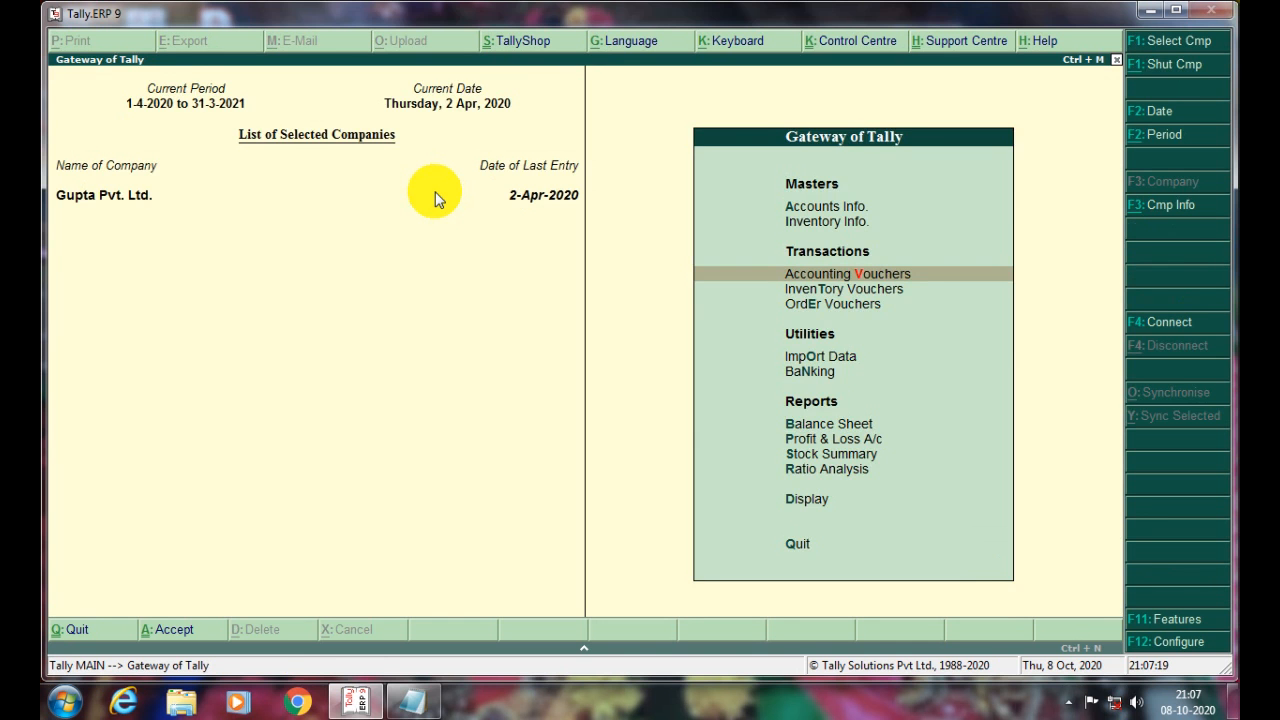
pyautogui.press('d')
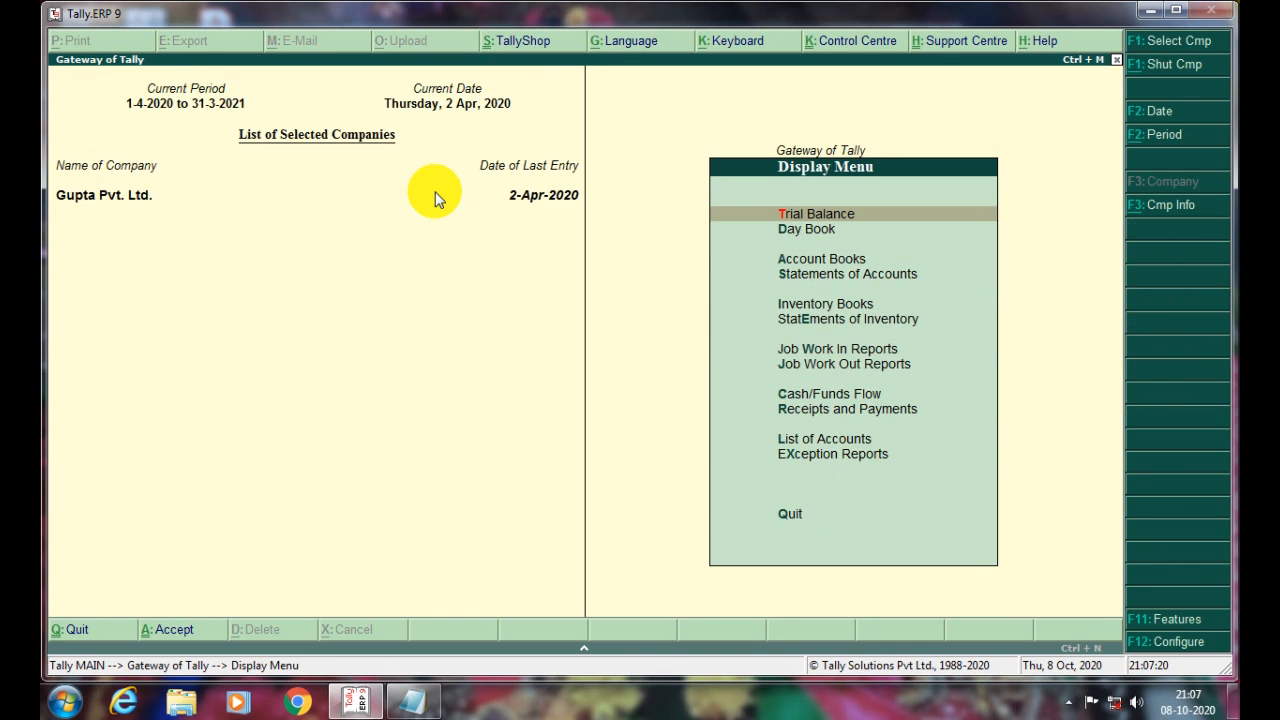
pyautogui.press('a')
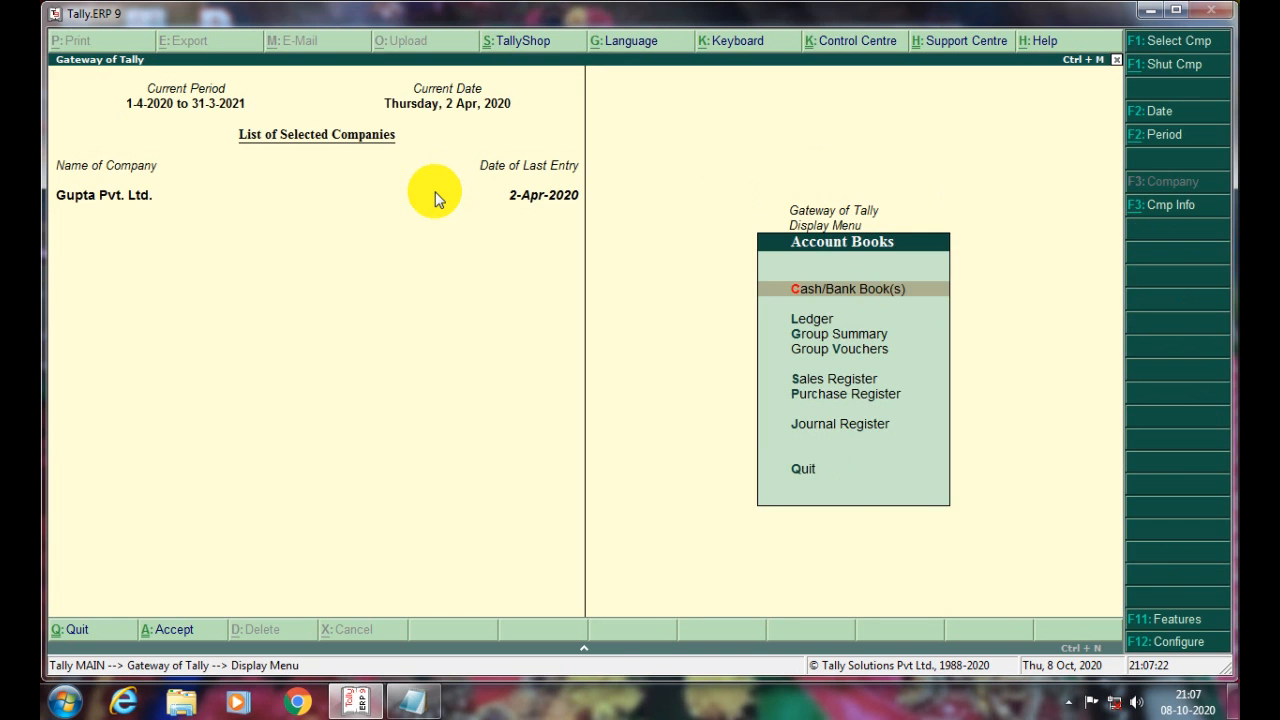
pyautogui.press('Return')
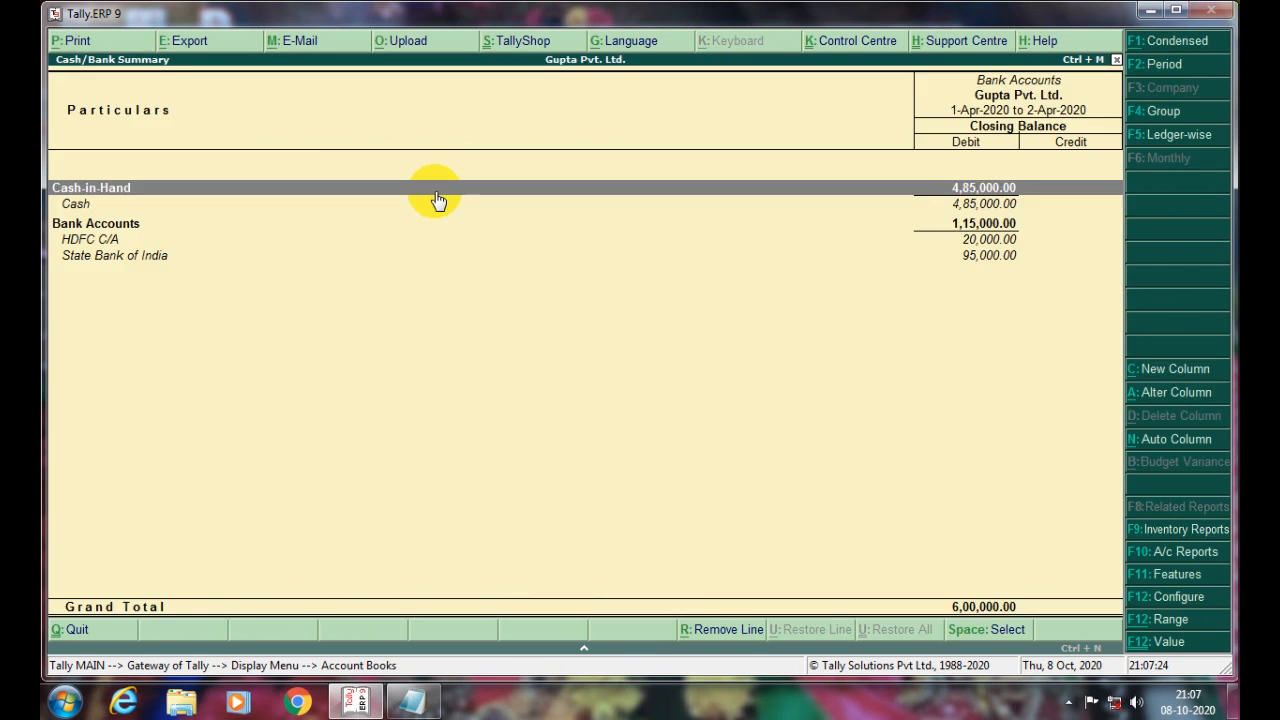
pyautogui.press('Down')
pyautogui.press('Down')
pyautogui.press('Down')
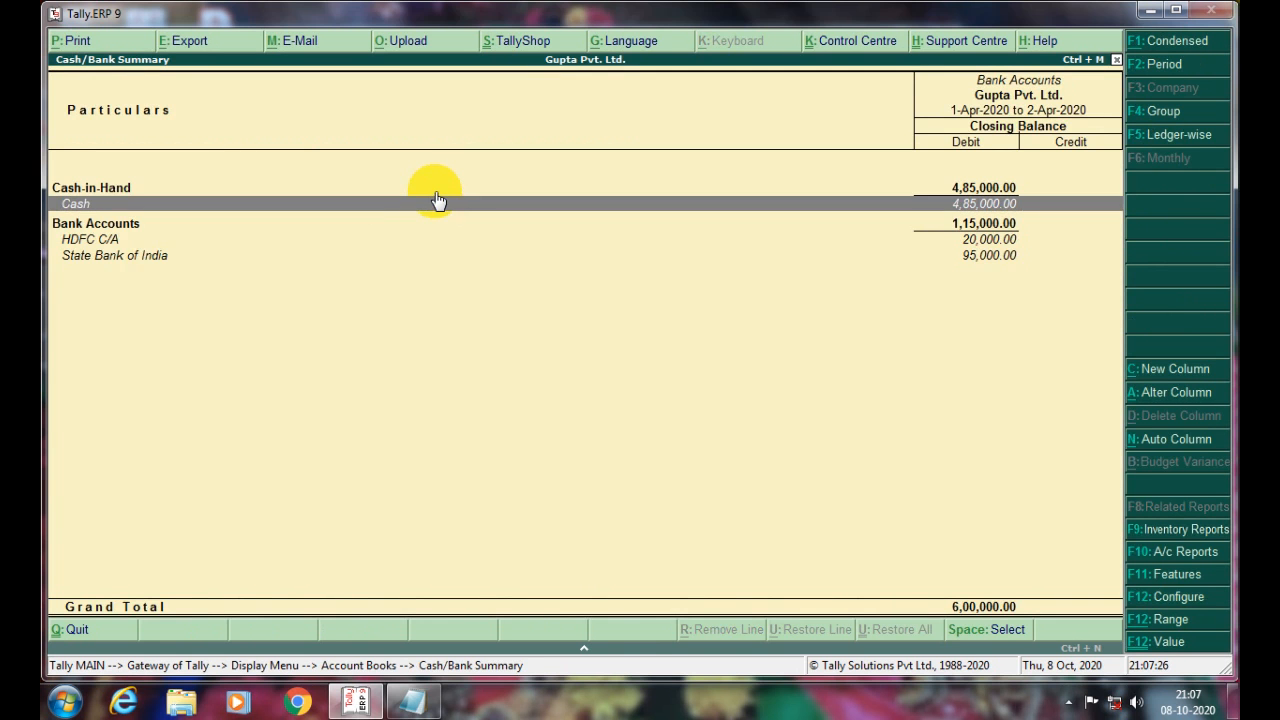
pyautogui.press('Up')
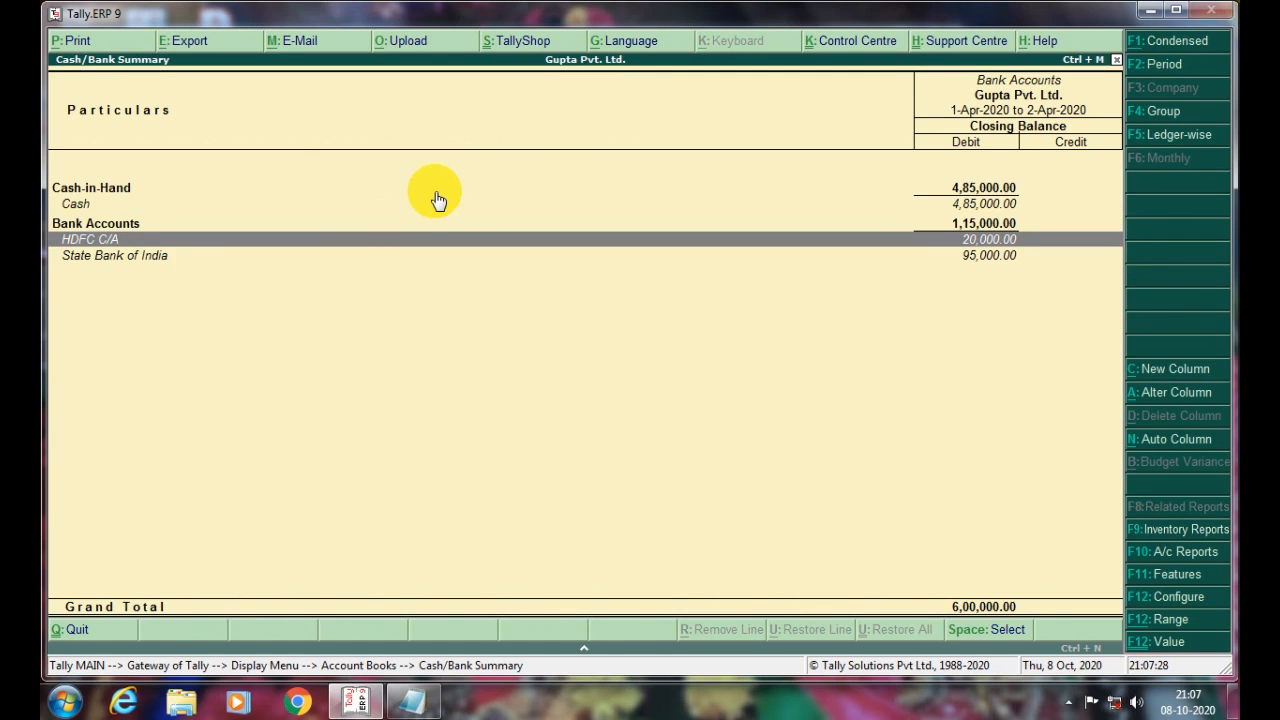
pyautogui.press('Down')
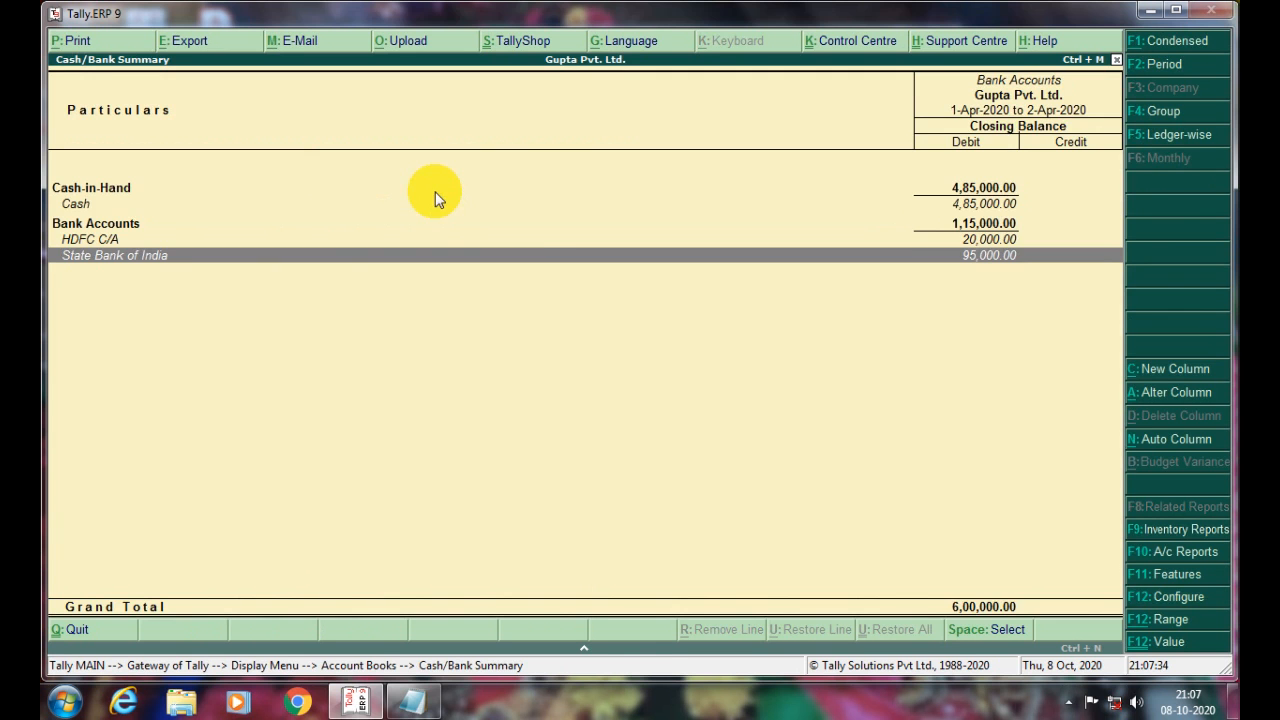
# View State Bank of India's April contra voucher, keeping the current Windows color scheme without further reminders, and return to the Cash/Bank Summary.
pyautogui.press('Return')
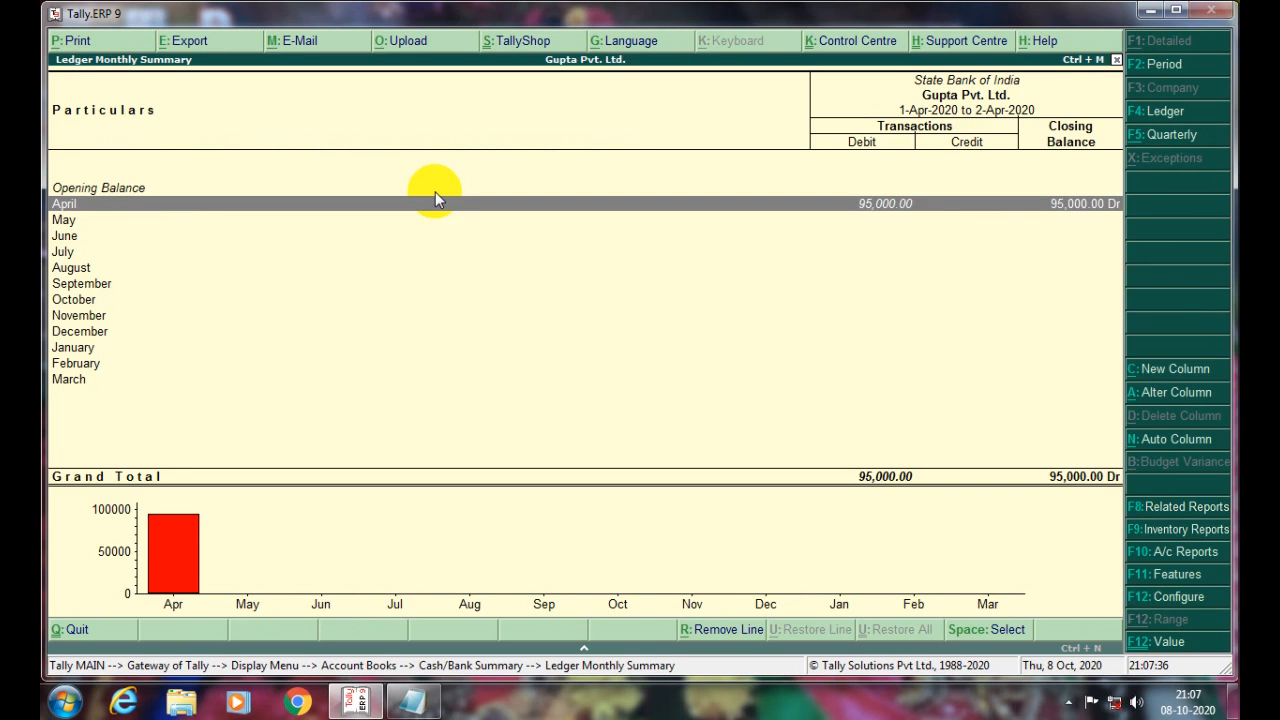
pyautogui.press('Return')
pyautogui.press('Return')
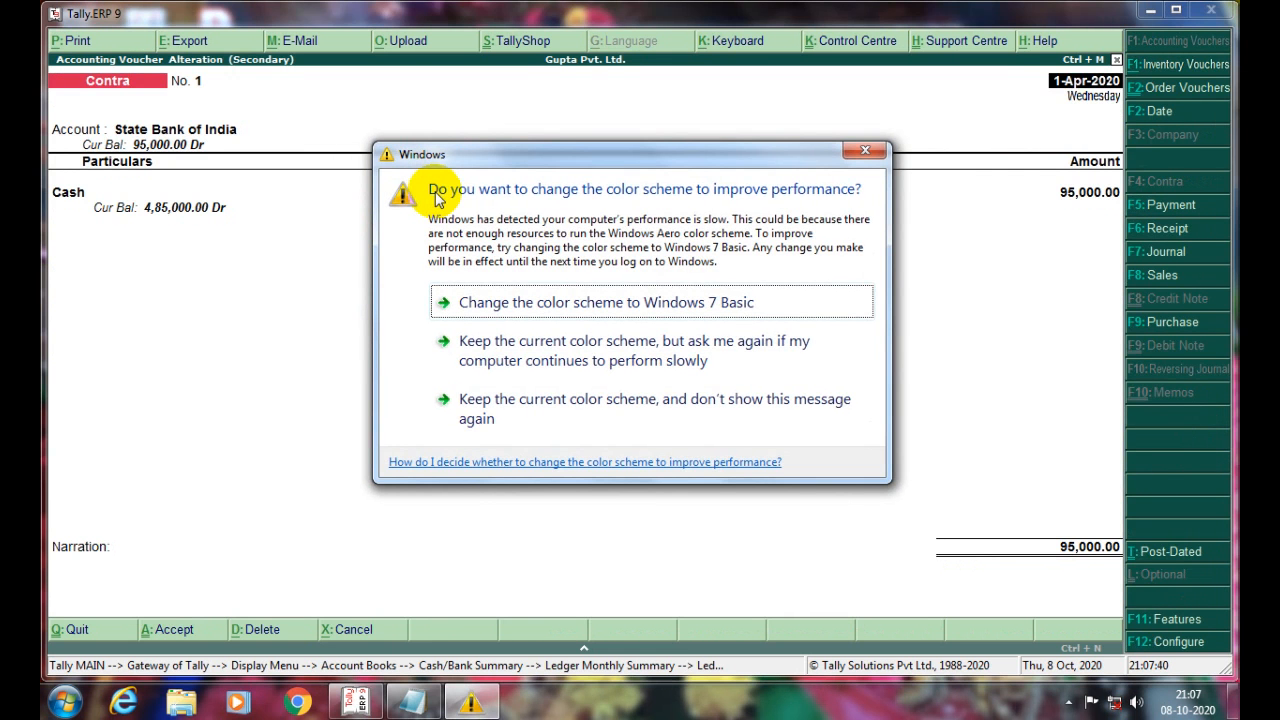
pyautogui.click(486, 409)
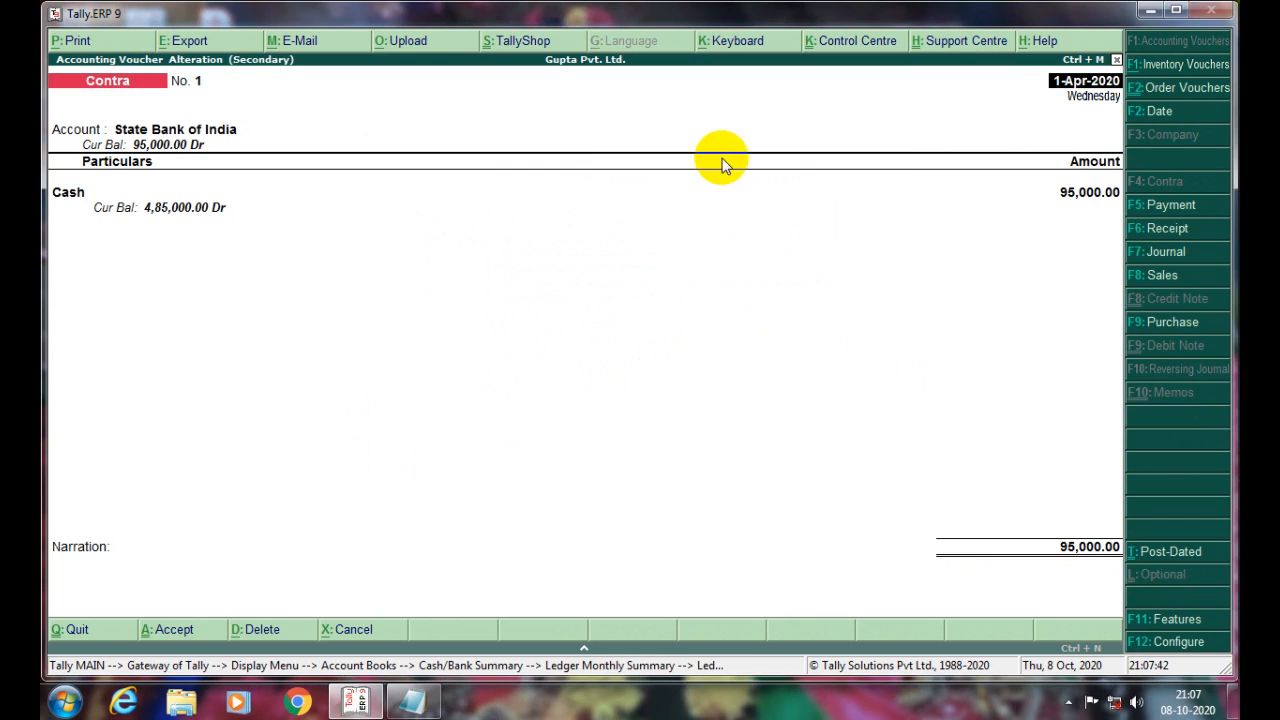
pyautogui.press('Escape')
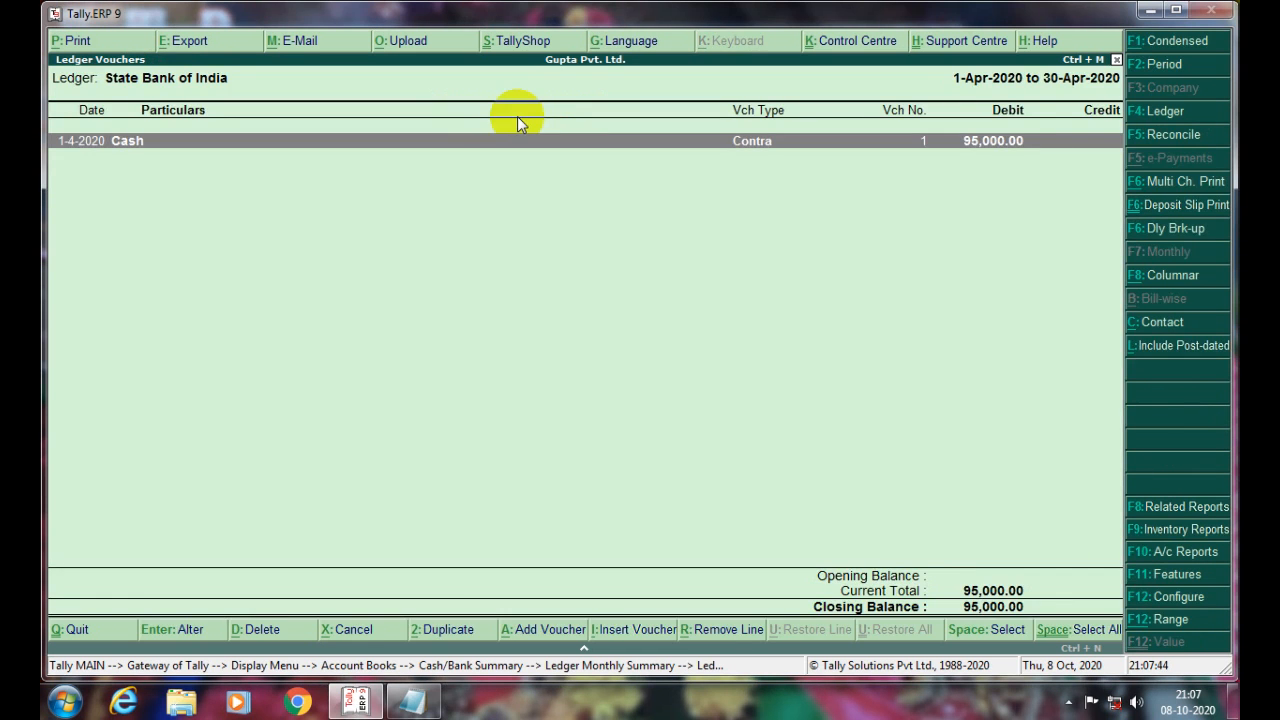
pyautogui.press('Escape')
pyautogui.press('Escape')
# Compare the Cash-in-Hand and Bank Accounts closing balances in the Cash/Bank Summary.
pyautogui.press('Up')
pyautogui.press('Up')
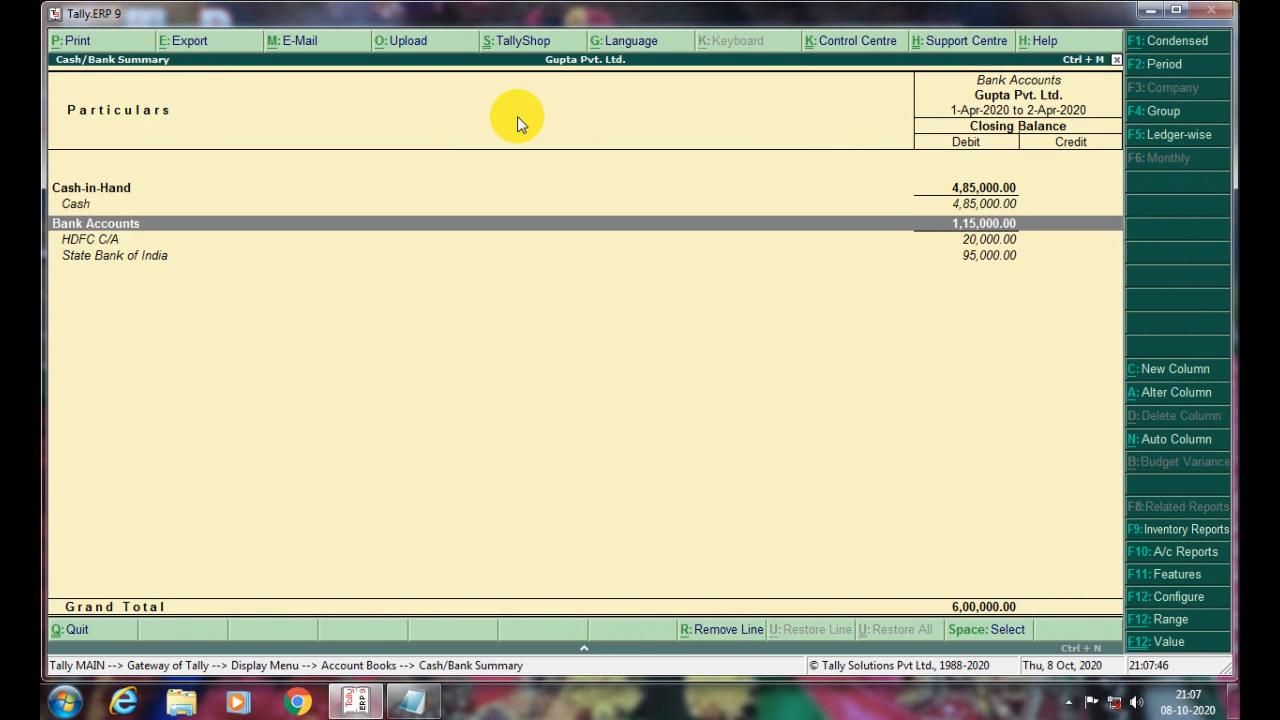
pyautogui.press('Down')
pyautogui.press('Up')
pyautogui.press('Up')
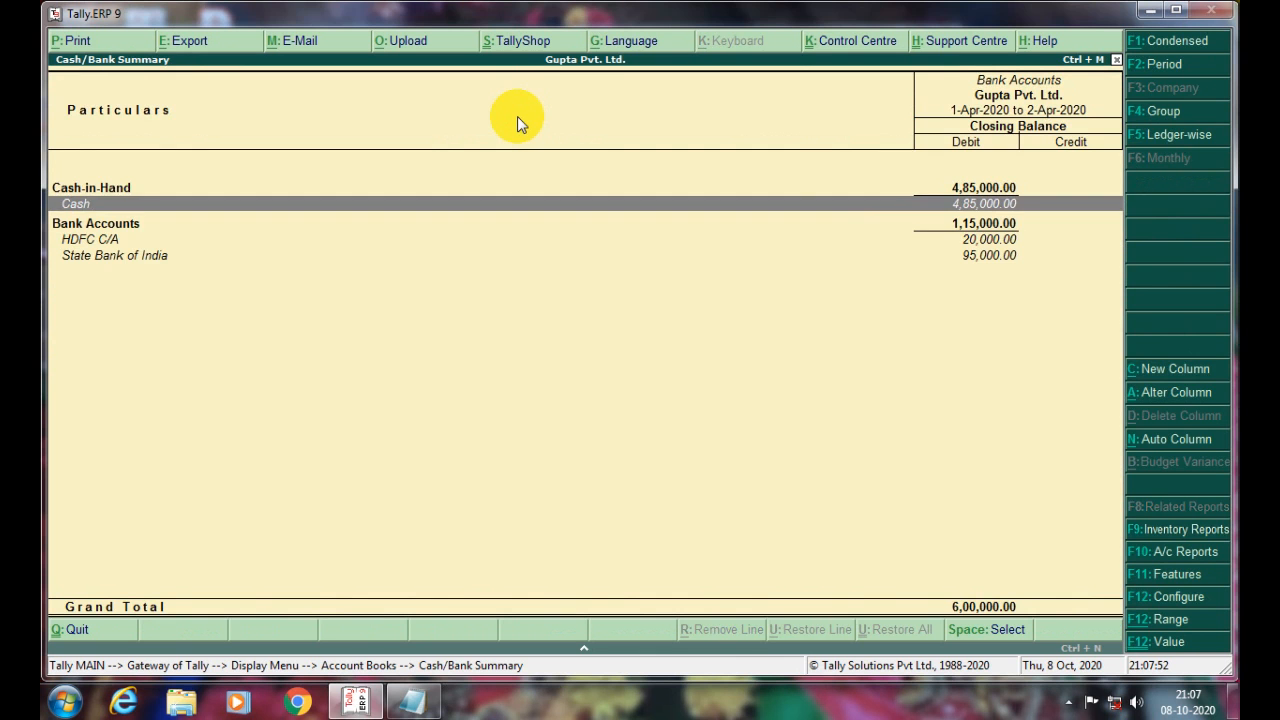
pyautogui.press('Down')
pyautogui.press('Up')
pyautogui.press('Up')
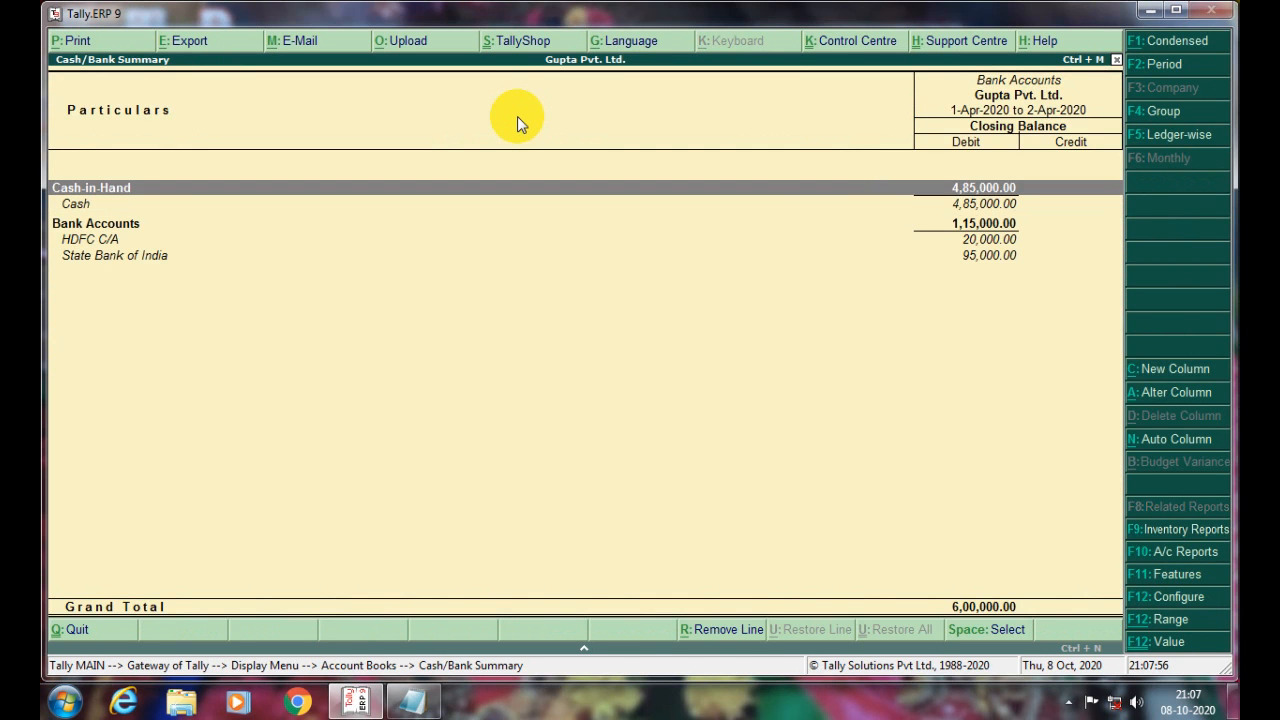
pyautogui.press('Down')
pyautogui.press('Up')
pyautogui.press('Down')
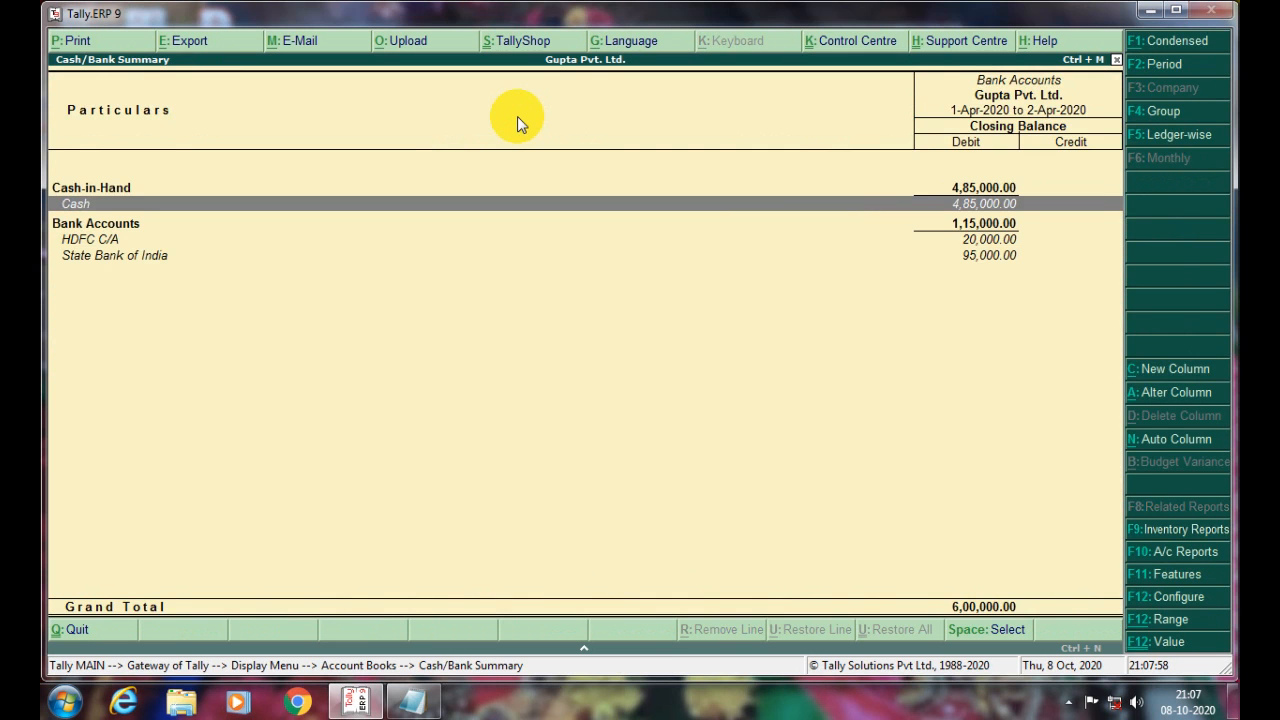
# Examine the Cash ledger's April vouchers, including the receipt and Capital A/c journal entries, and return to the Gateway of Tally.
pyautogui.press('Return')
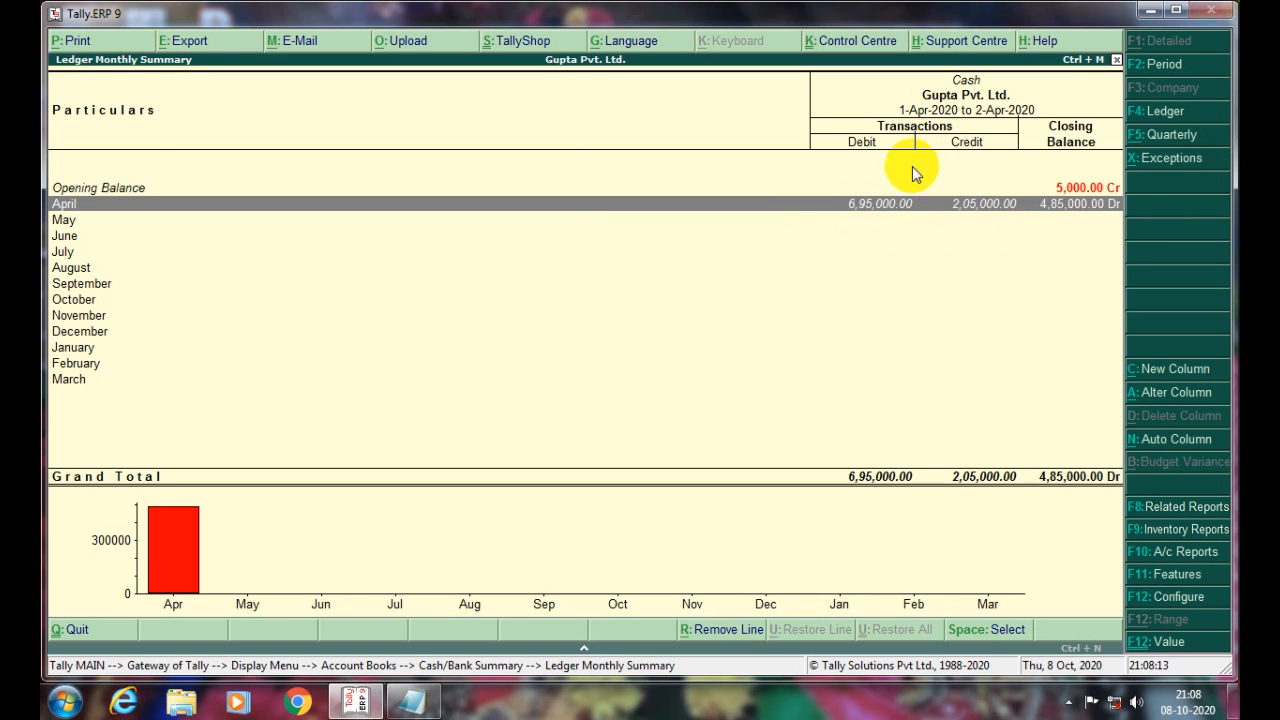
pyautogui.doubleClick(955, 205)
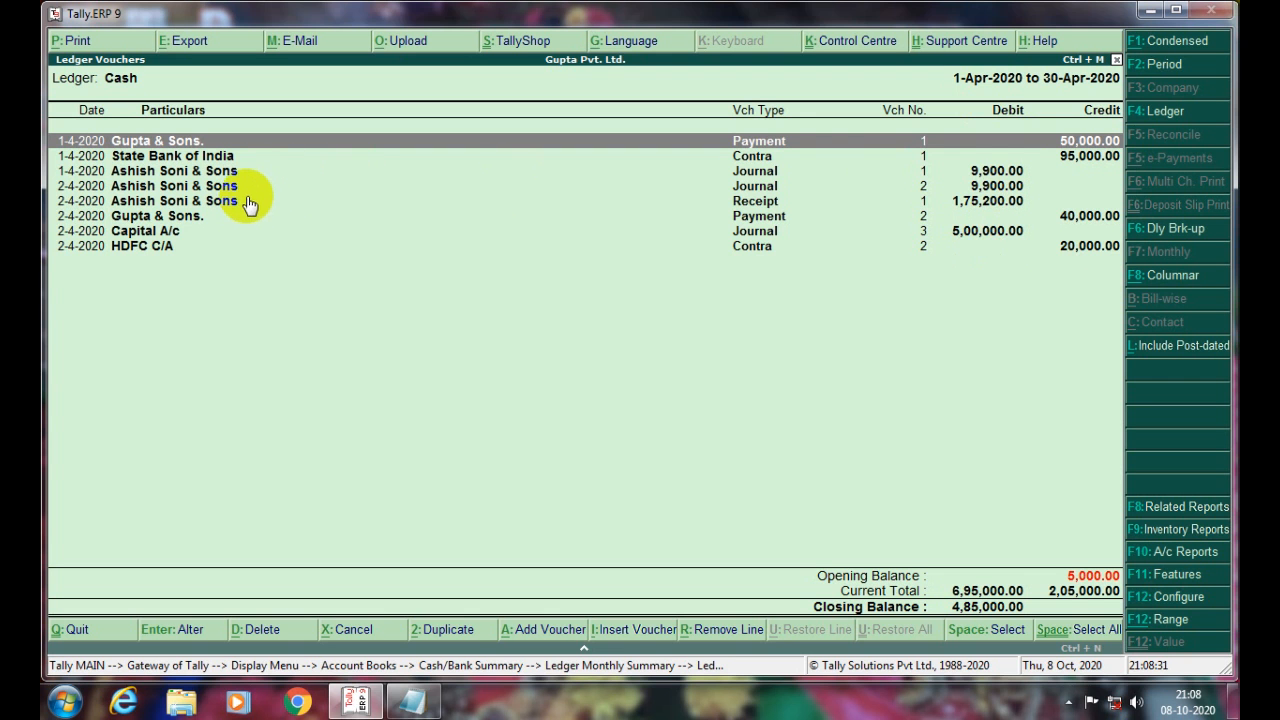
pyautogui.click(975, 203)
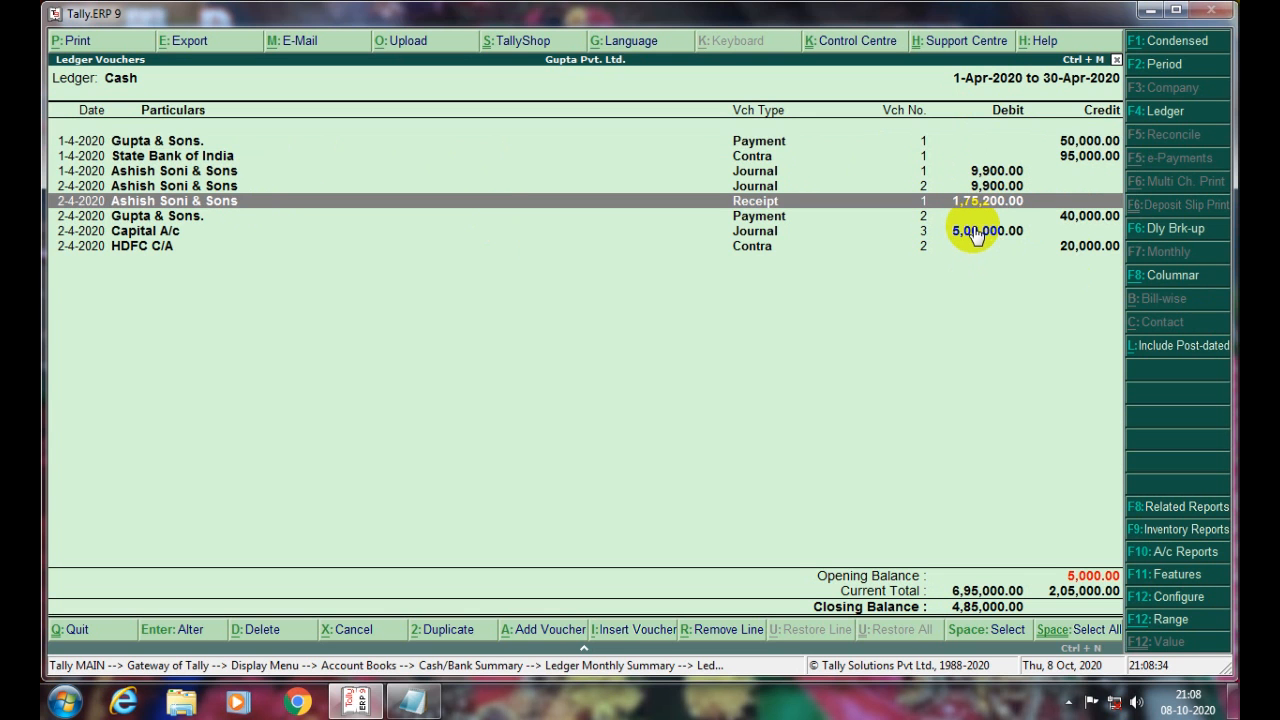
pyautogui.click(975, 236)
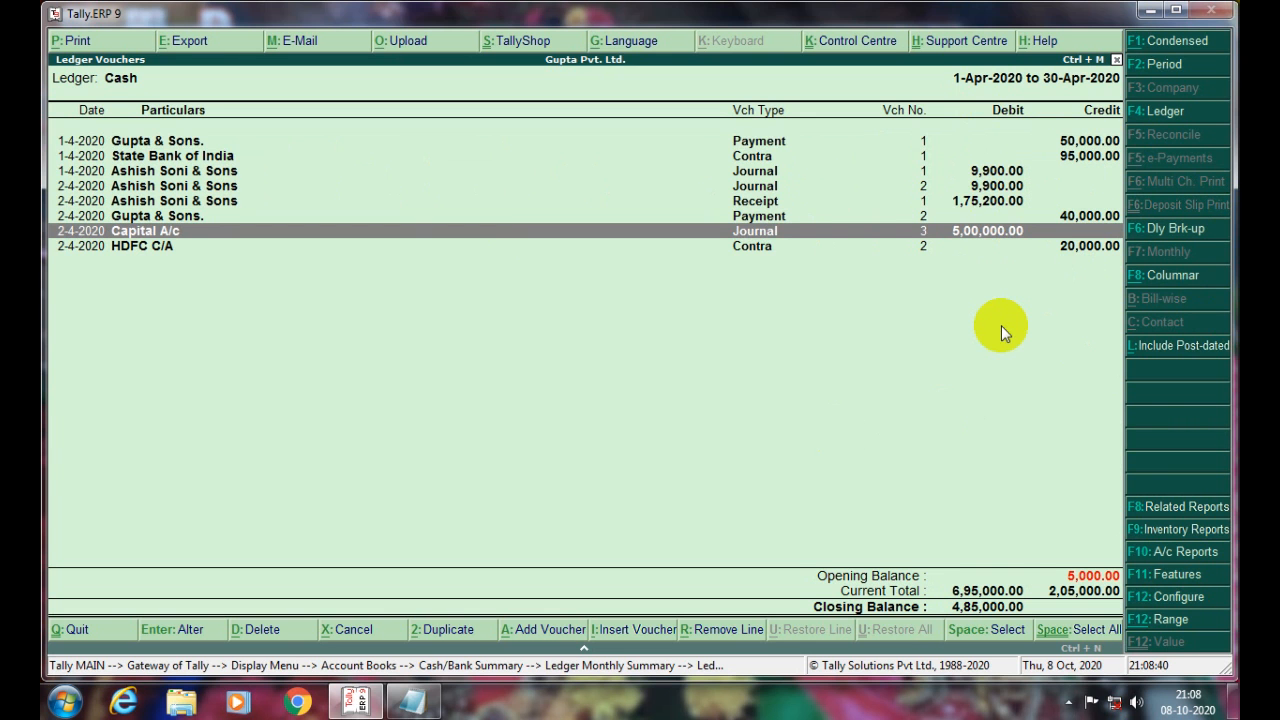
pyautogui.press('Escape')
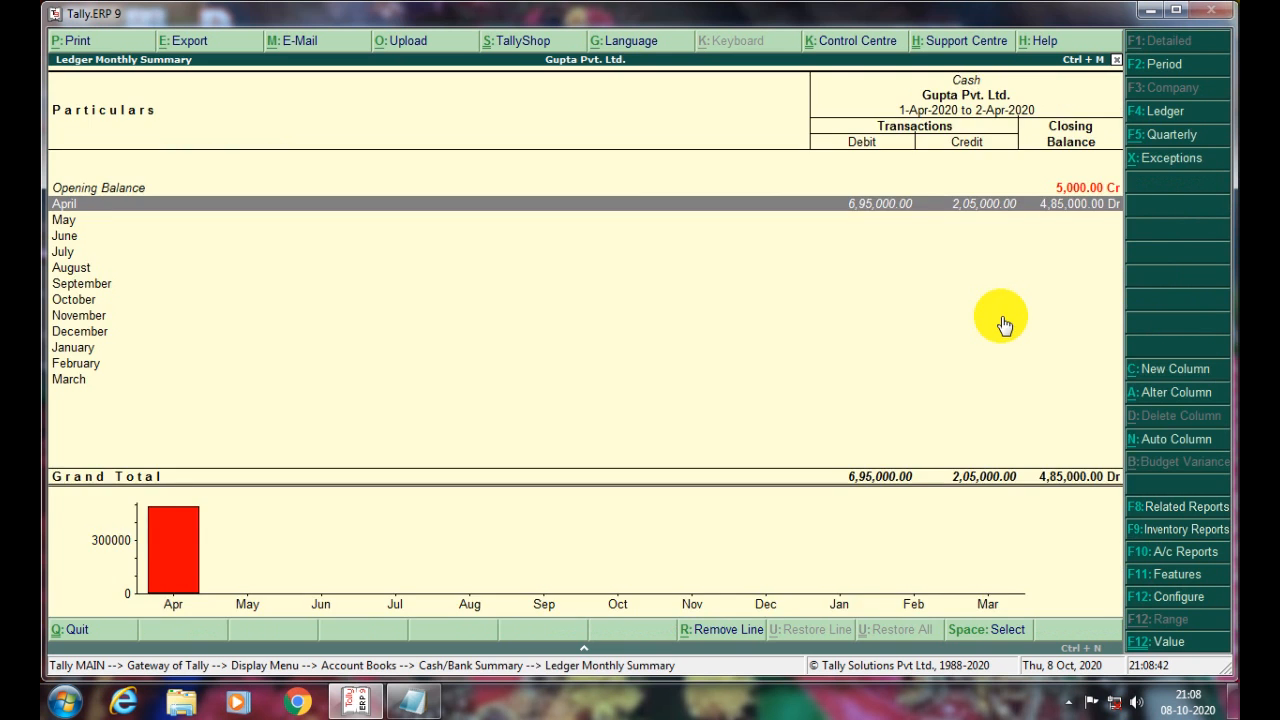
pyautogui.press('Escape')
pyautogui.press('Escape')
pyautogui.press('Escape')
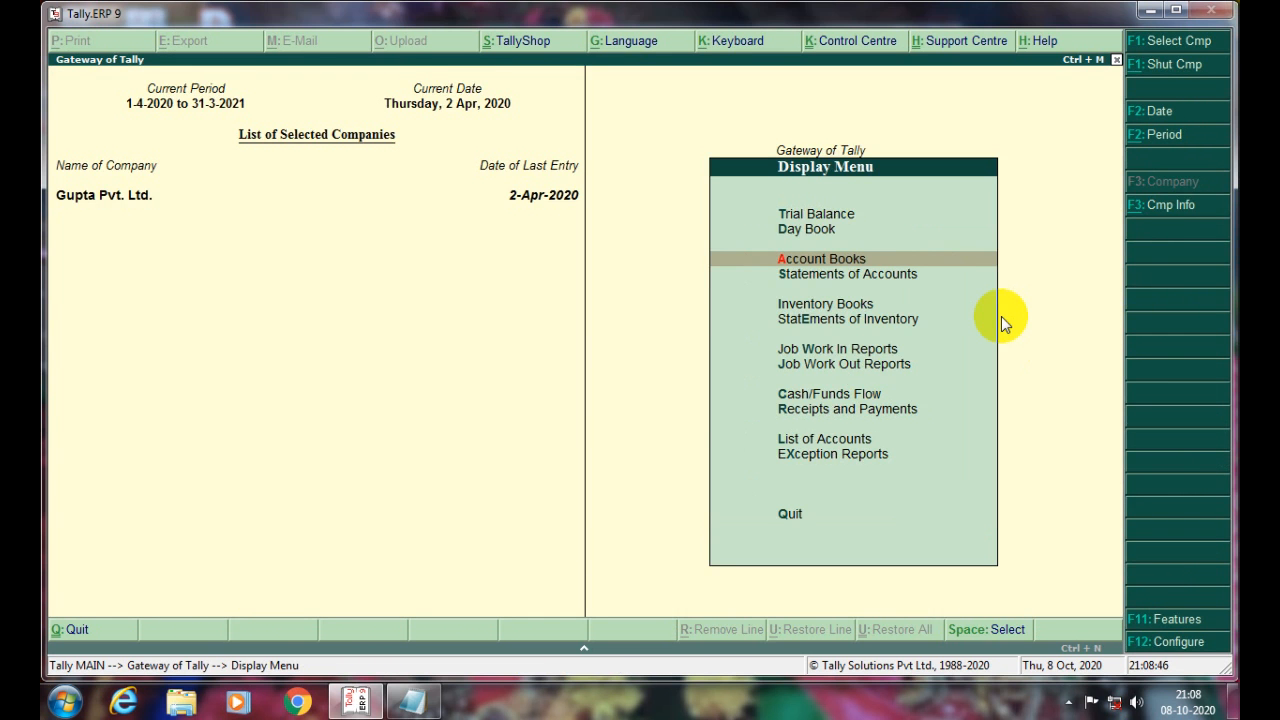
pyautogui.press('Escape')
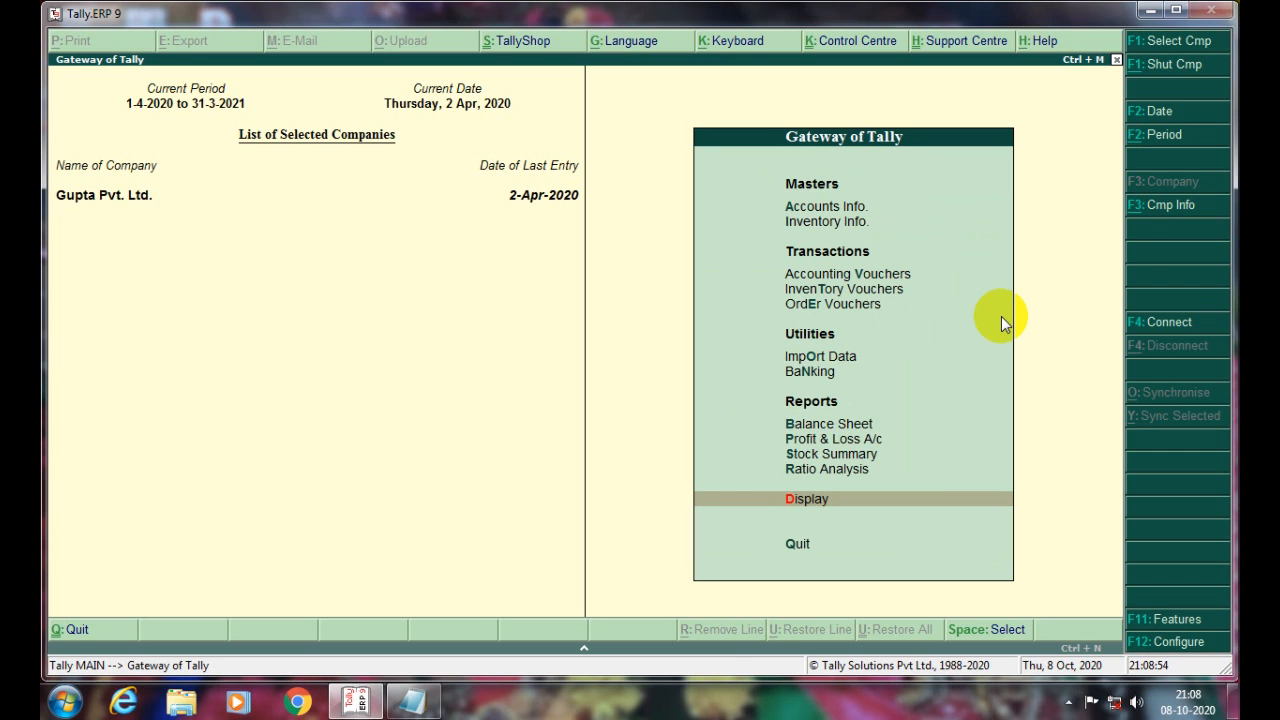
# Start a new contra voucher for the HDFC C/A account with State Bank of India as the particulars and an amount of 45000.
pyautogui.press('v')
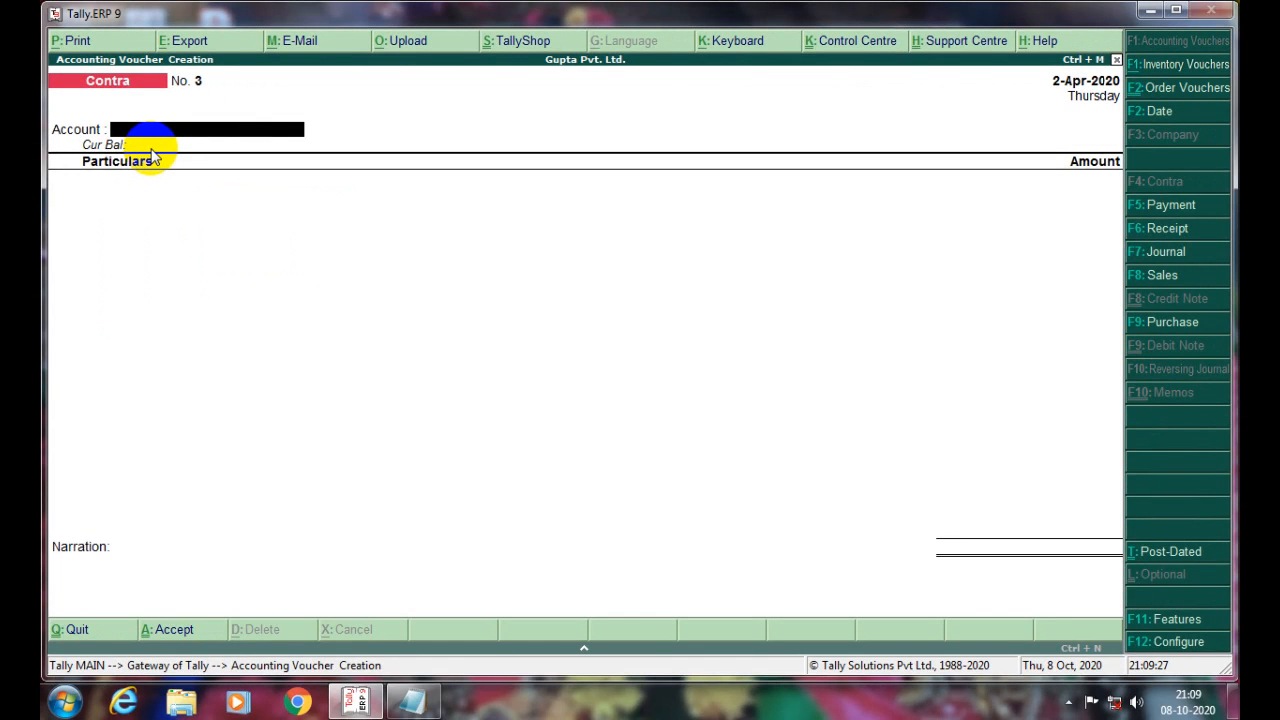
pyautogui.write('H')
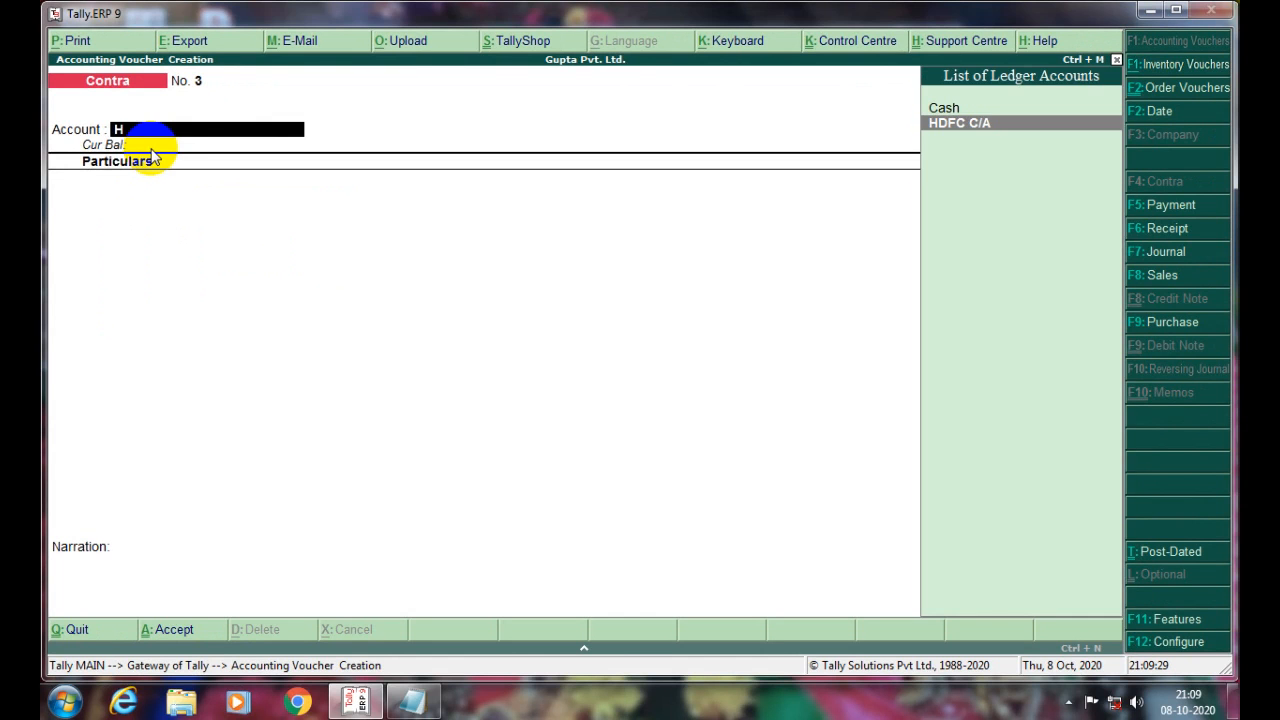
pyautogui.press('Return')
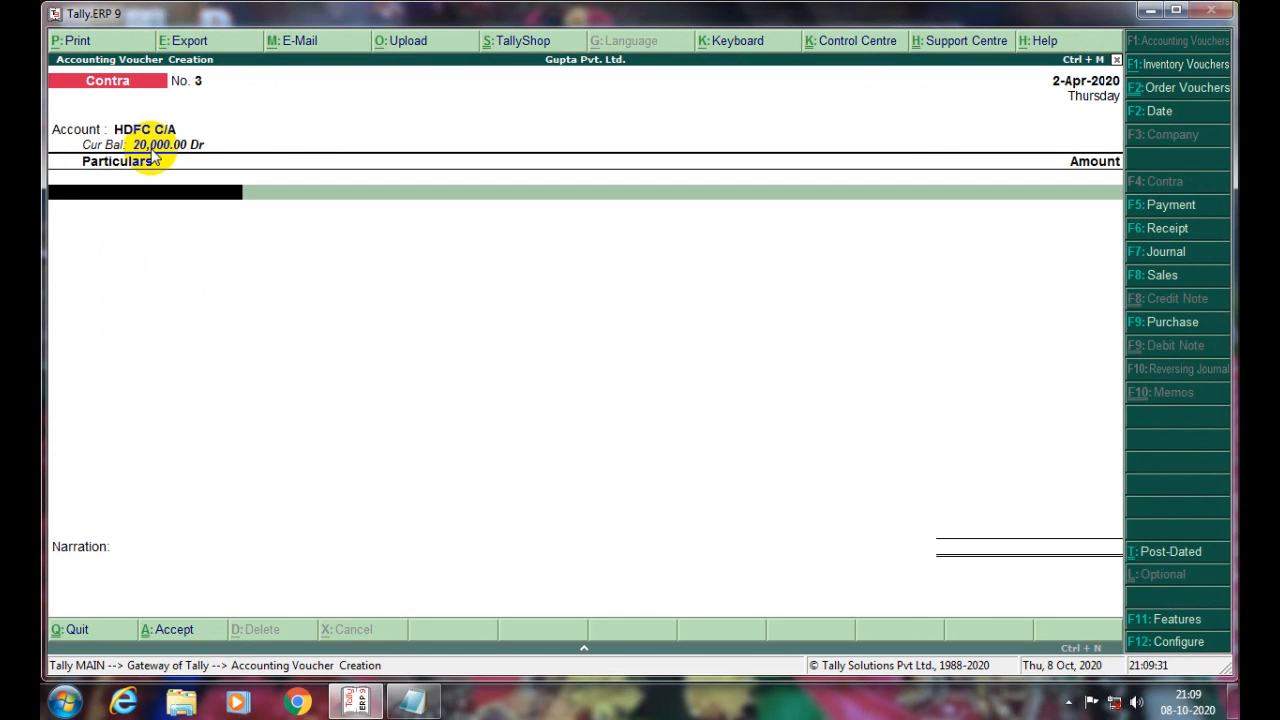
pyautogui.write('Sta')
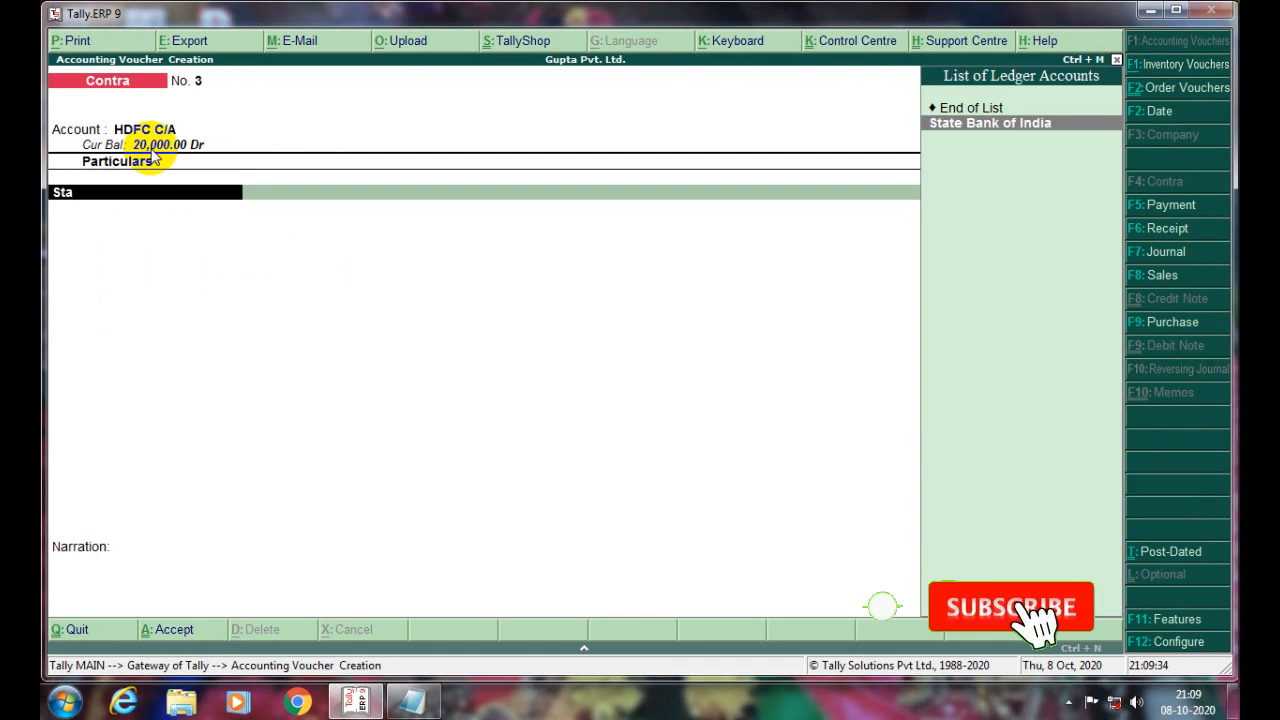
pyautogui.press('Return')
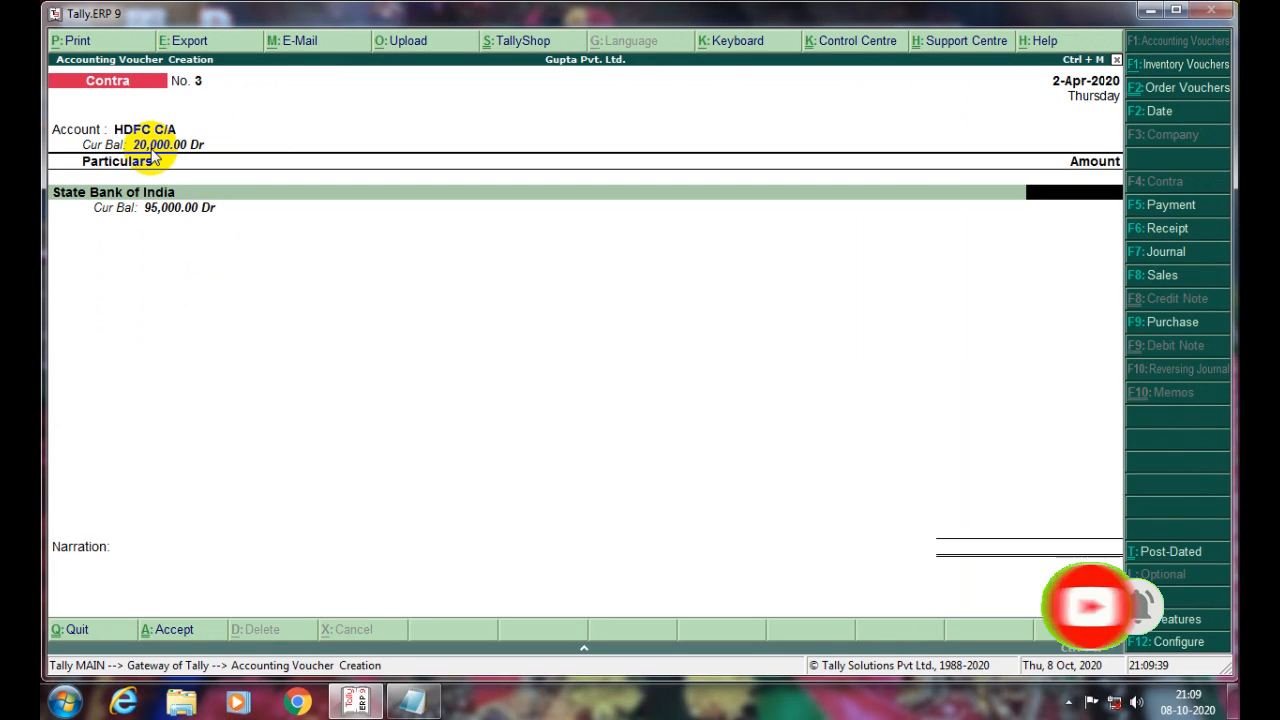
pyautogui.write('45000')
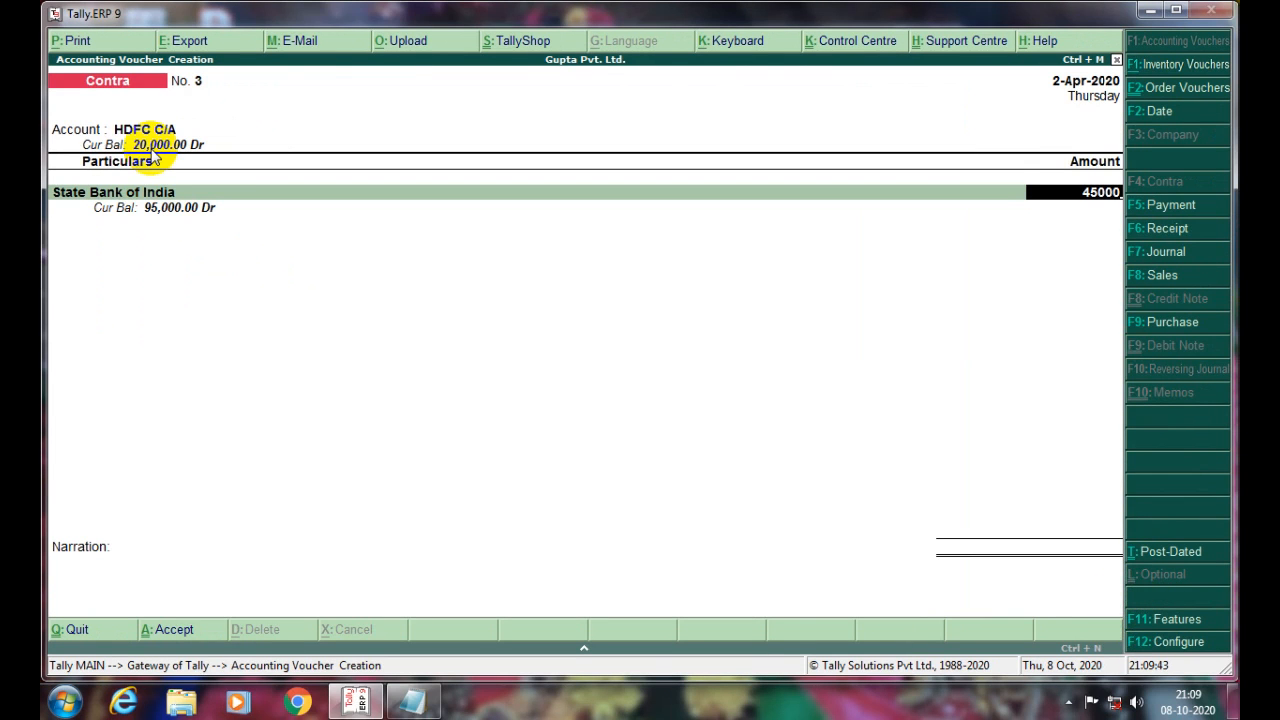
# Allocate the 45000 from State Bank of India as a cheque with range Not Applicable, instrument number 452421 and date 2-Apr-2020.
pyautogui.press('Return')
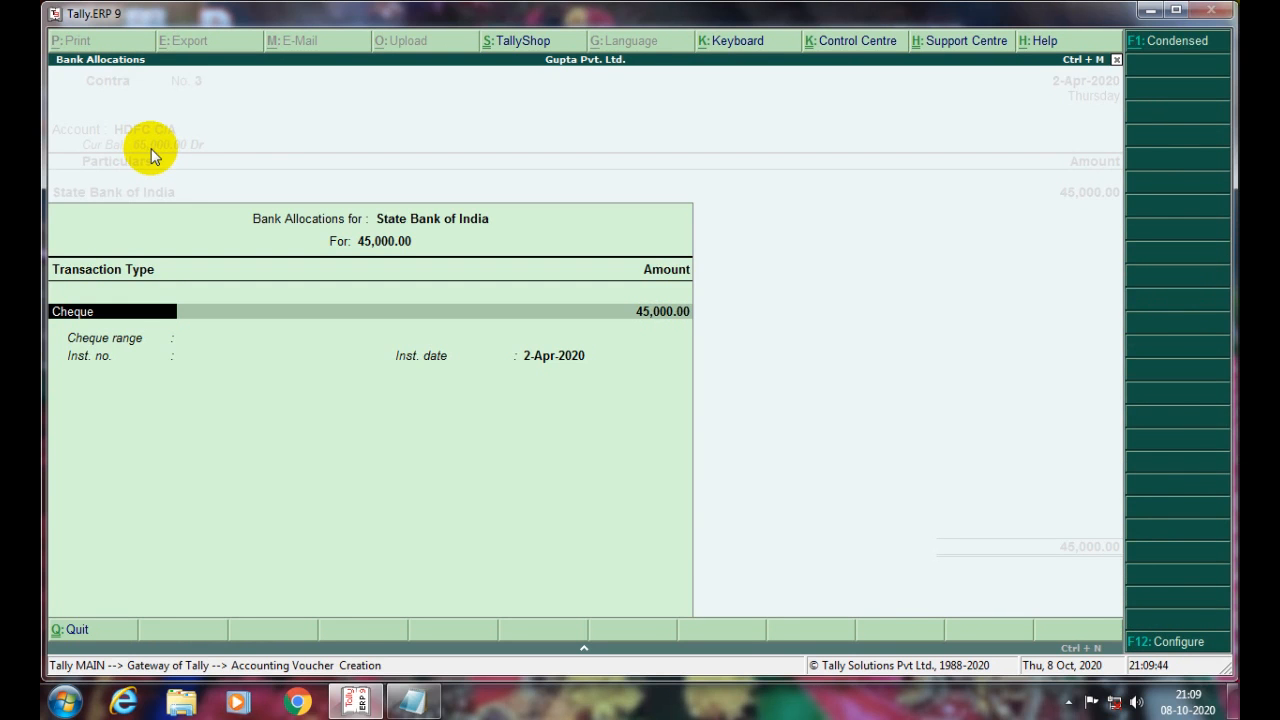
pyautogui.press('Return')
pyautogui.press('Return')
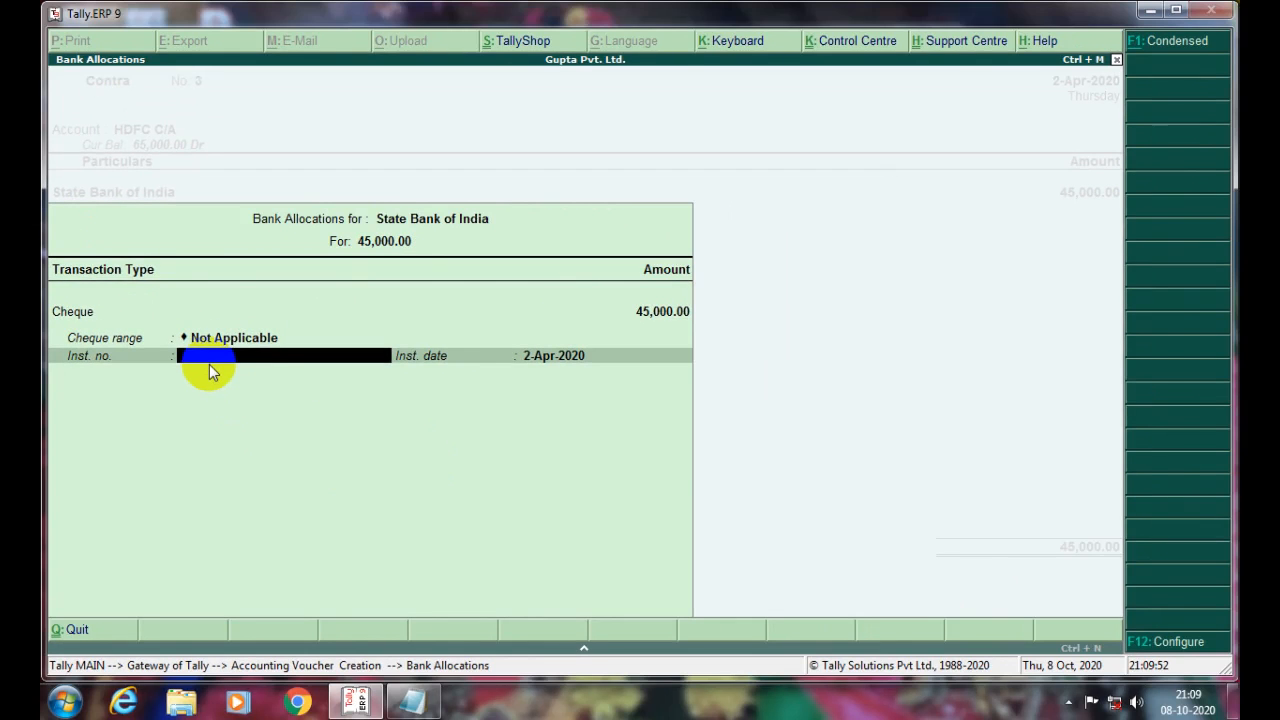
pyautogui.write('452421')
pyautogui.press('Return')
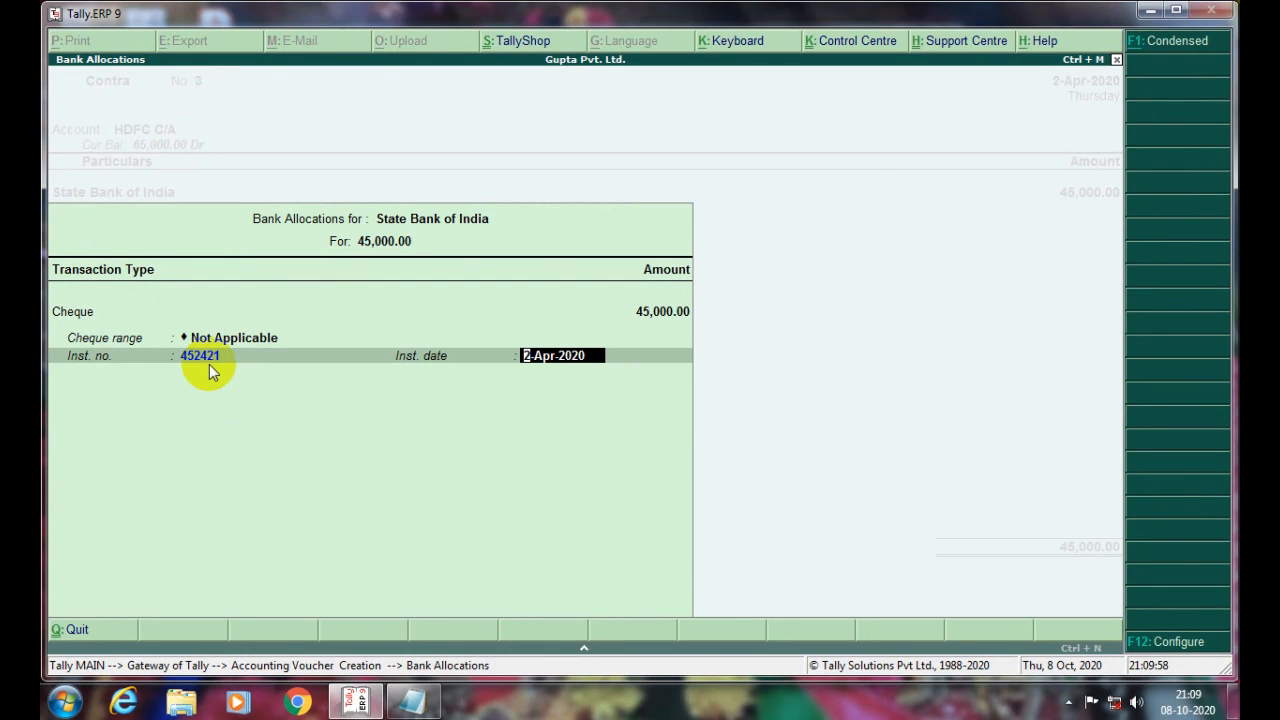
pyautogui.press('Return')
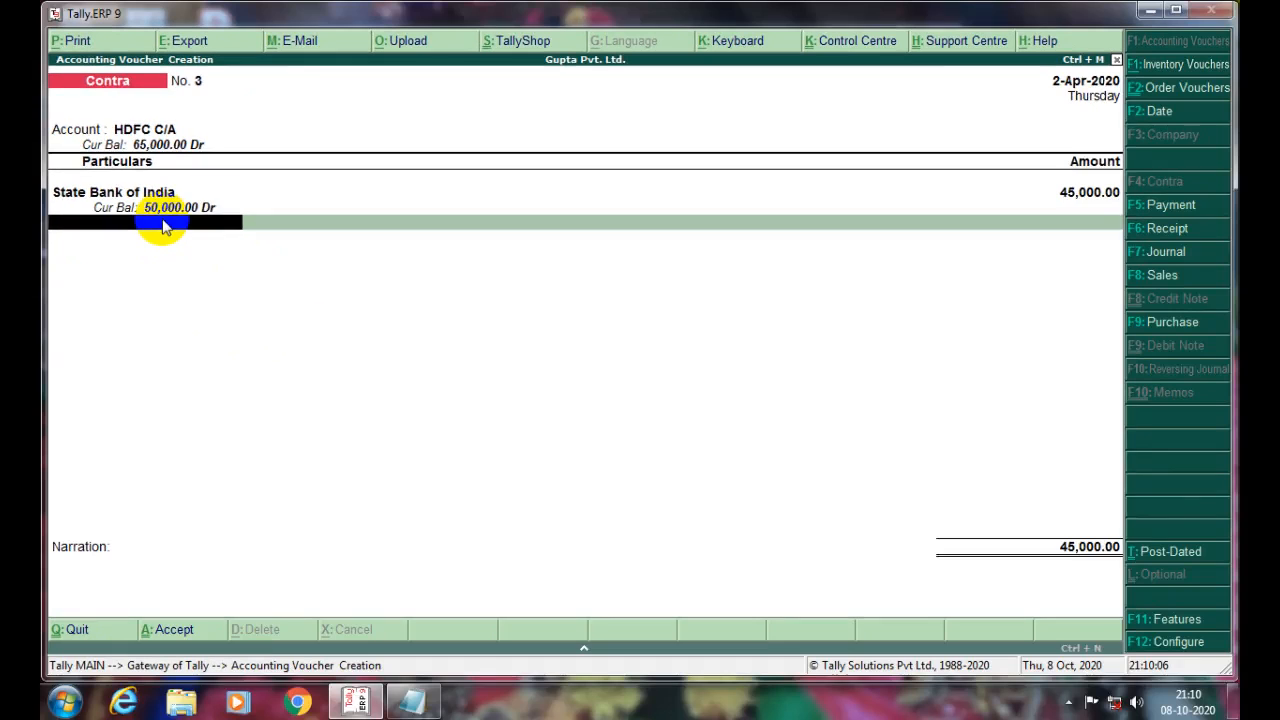
# Finish the particulars and accept the HDFC C/A allocation as Cheque/DD with the same instrument details and no bank name.
pyautogui.press('Return')
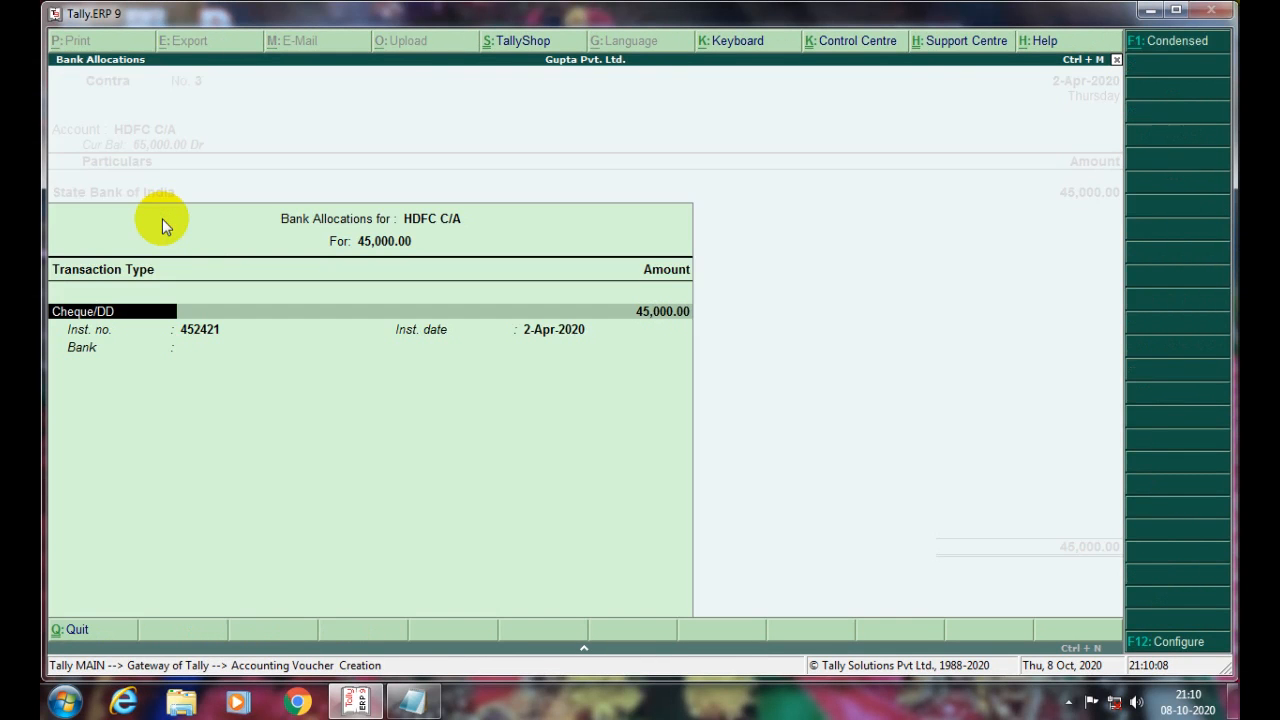
pyautogui.press('Return')
pyautogui.press('Return')
pyautogui.press('Return')
pyautogui.press('Return')
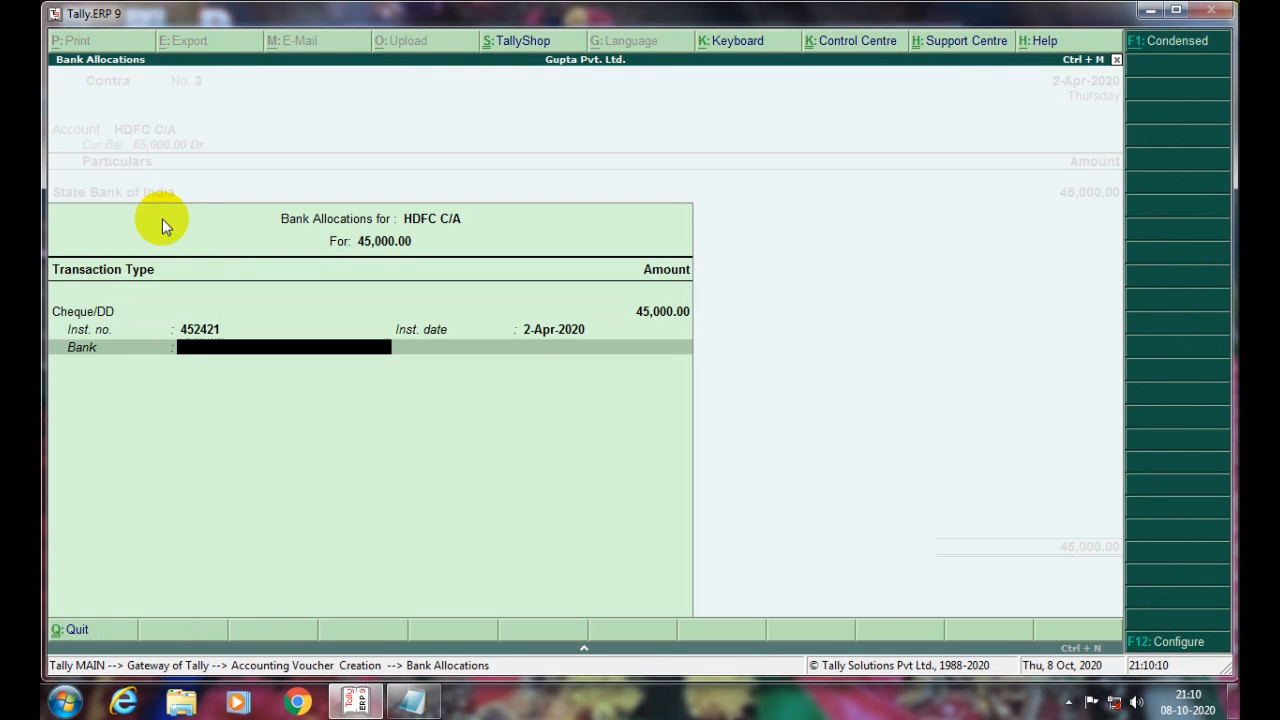
pyautogui.press('Return')
# Add the narration "Being Cash TRFC in HDFC", save the contra voucher and return to the Gateway of Tally.
pyautogui.write('Being Cas')
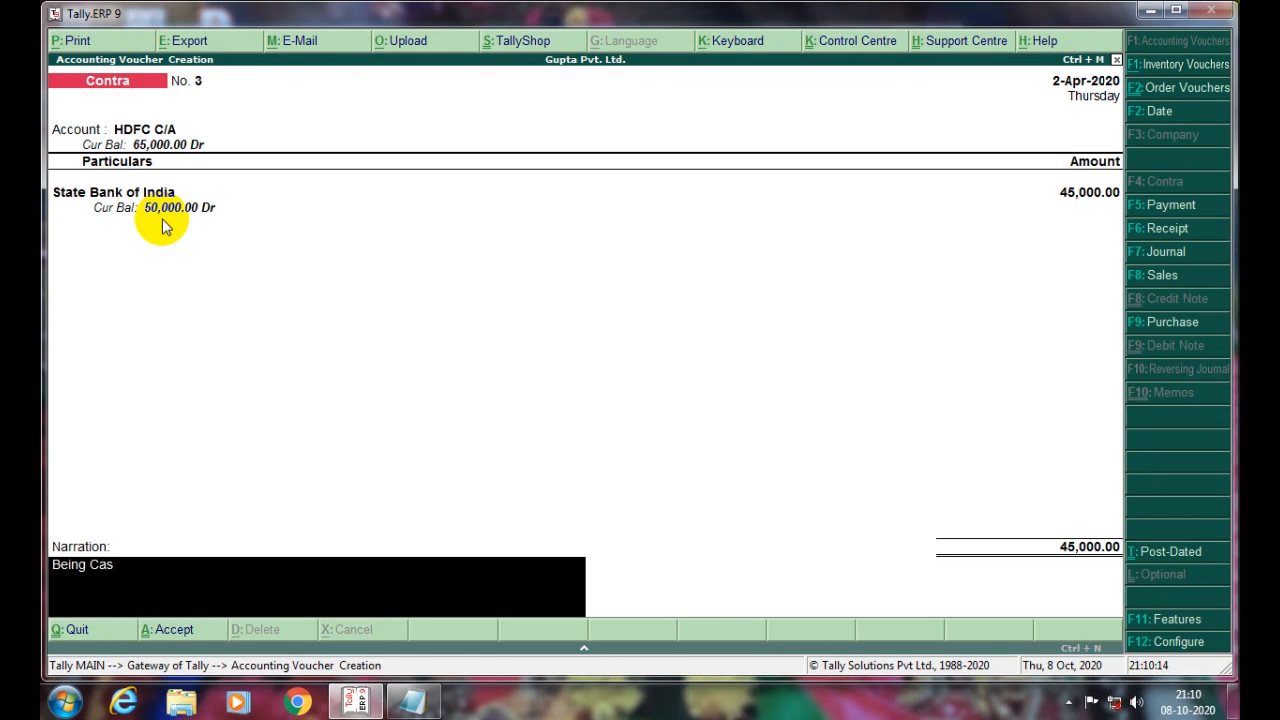
pyautogui.write('h TRFC in HDFC')
pyautogui.press('Return')
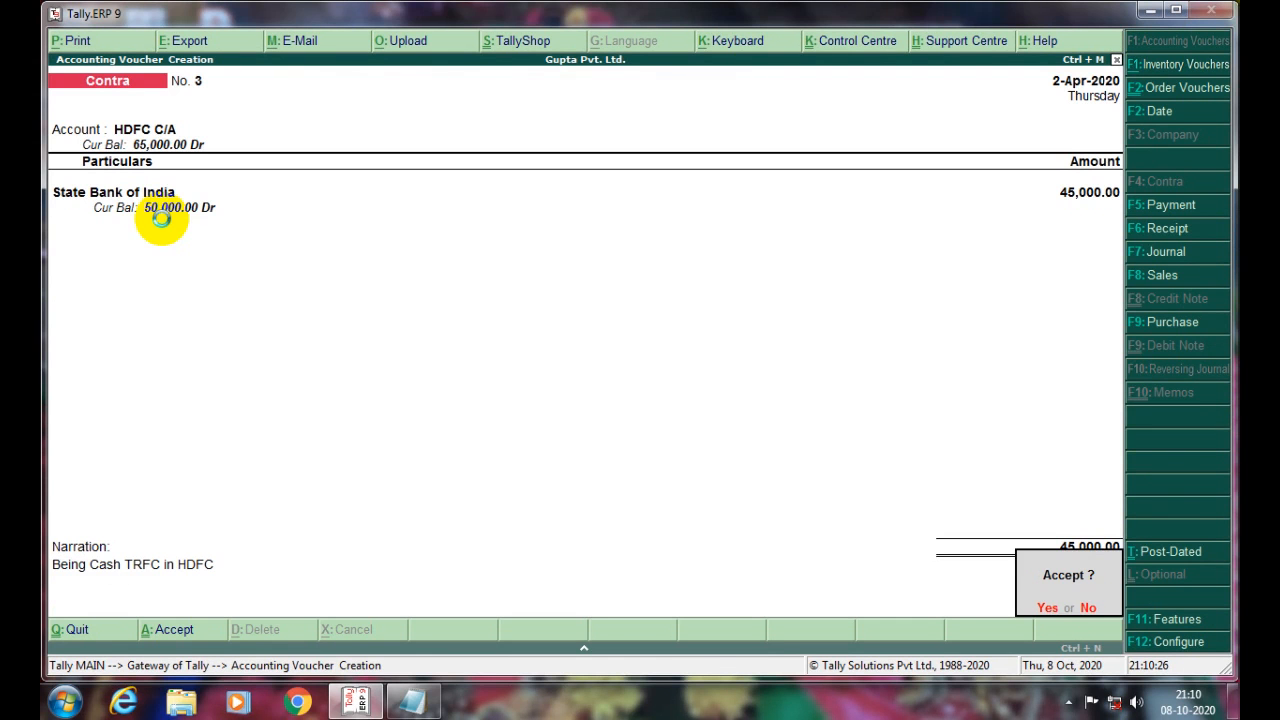
pyautogui.press('Return')
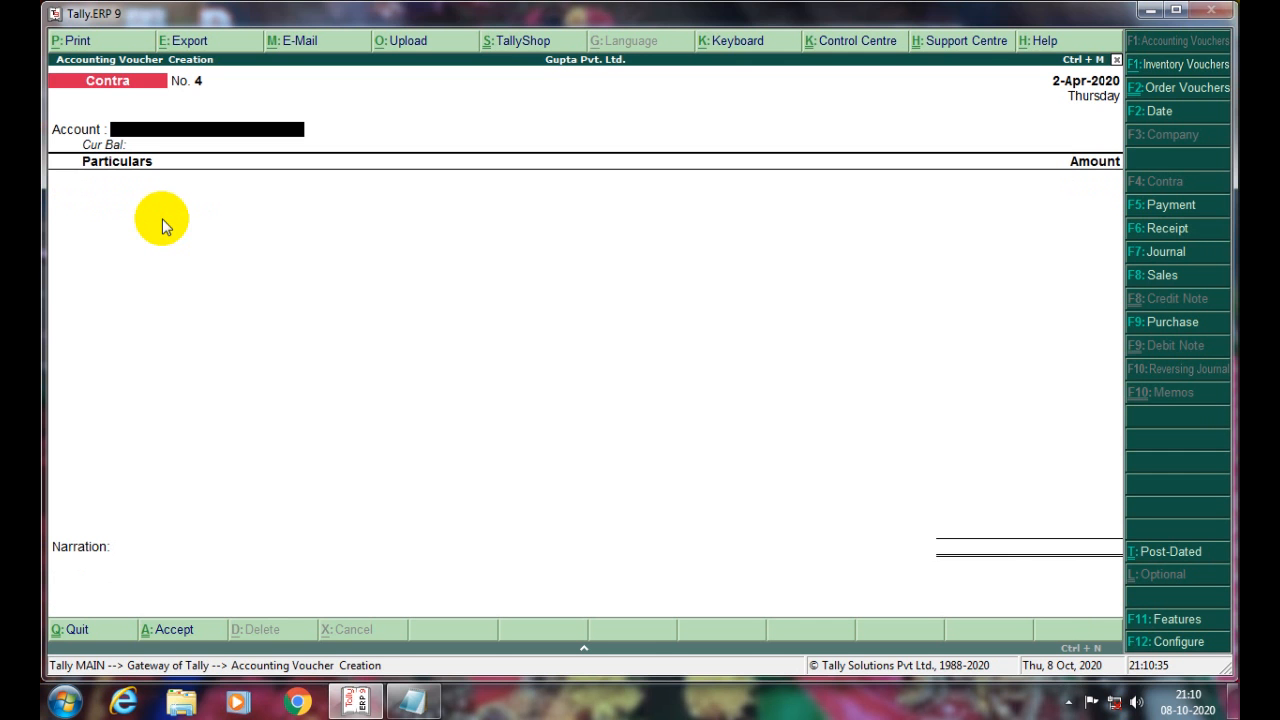
pyautogui.press('Escape')
pyautogui.press('Return')
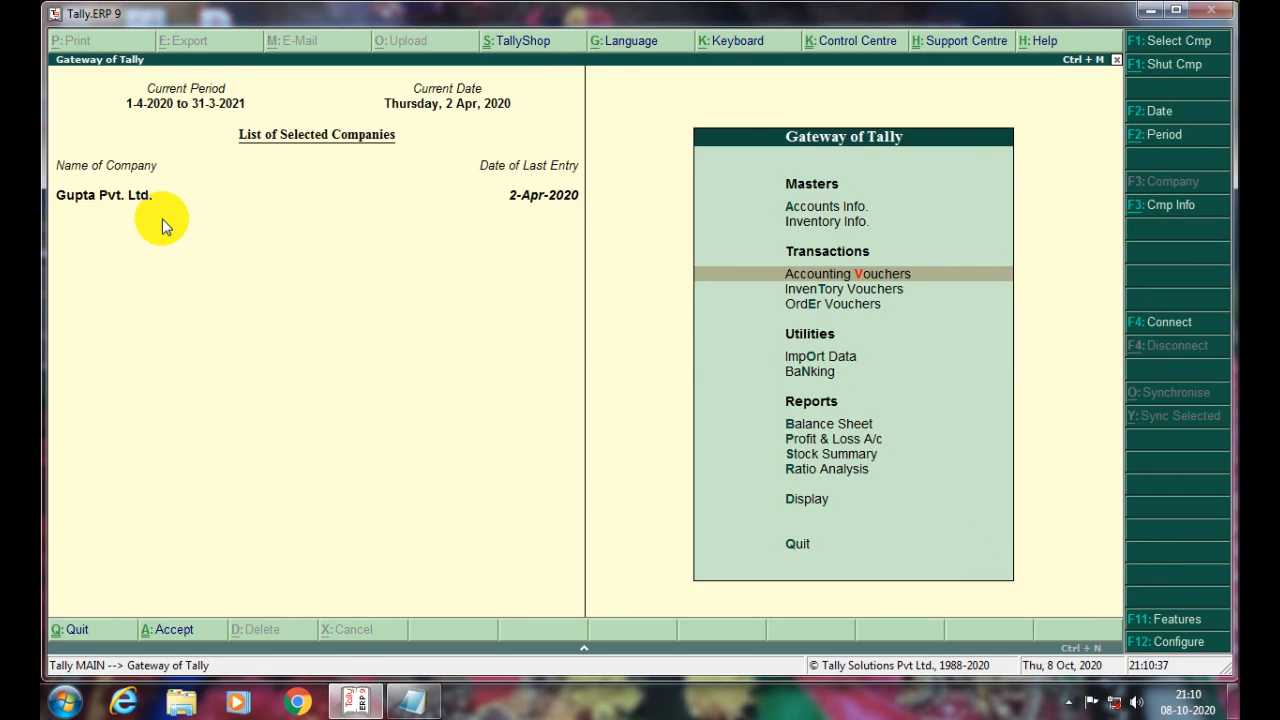
# Open the Balance Sheet and go to Current Assets on the assets side.
pyautogui.press('Down')
pyautogui.press('Down')
pyautogui.press('Down')
pyautogui.press('Down')
pyautogui.press('Down')
pyautogui.press('Down')
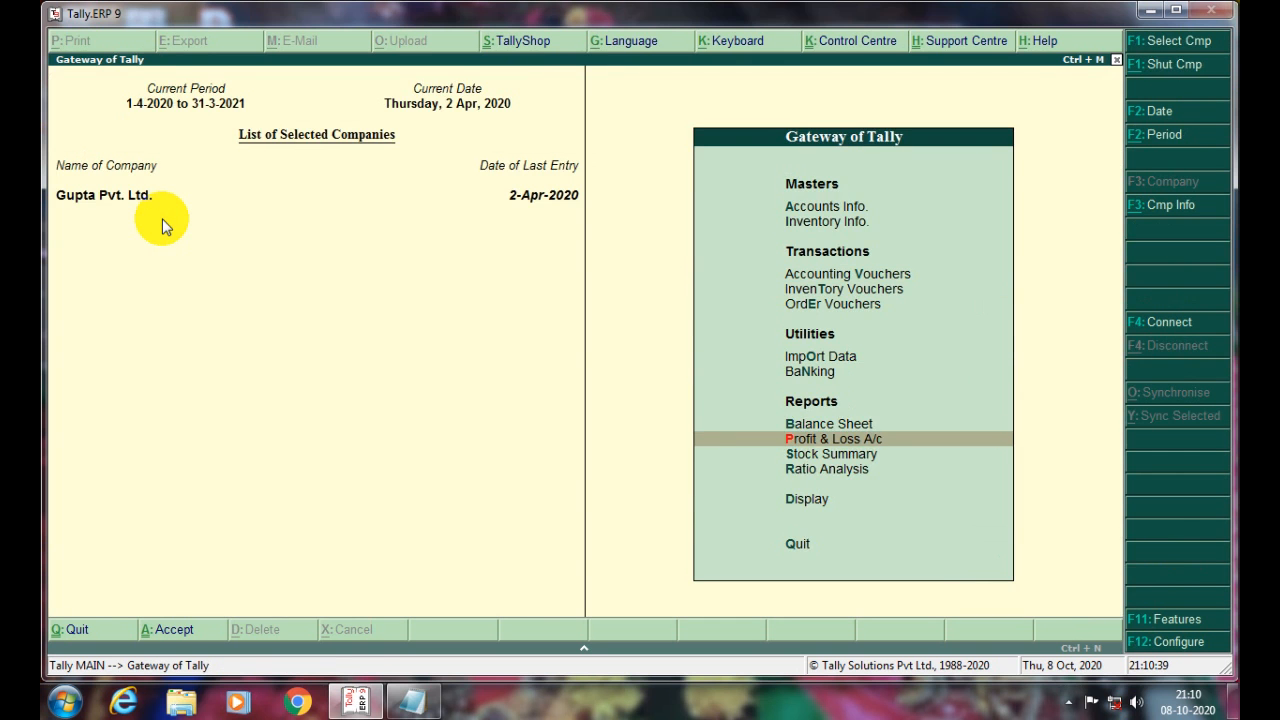
pyautogui.press('Up')
pyautogui.press('Return')
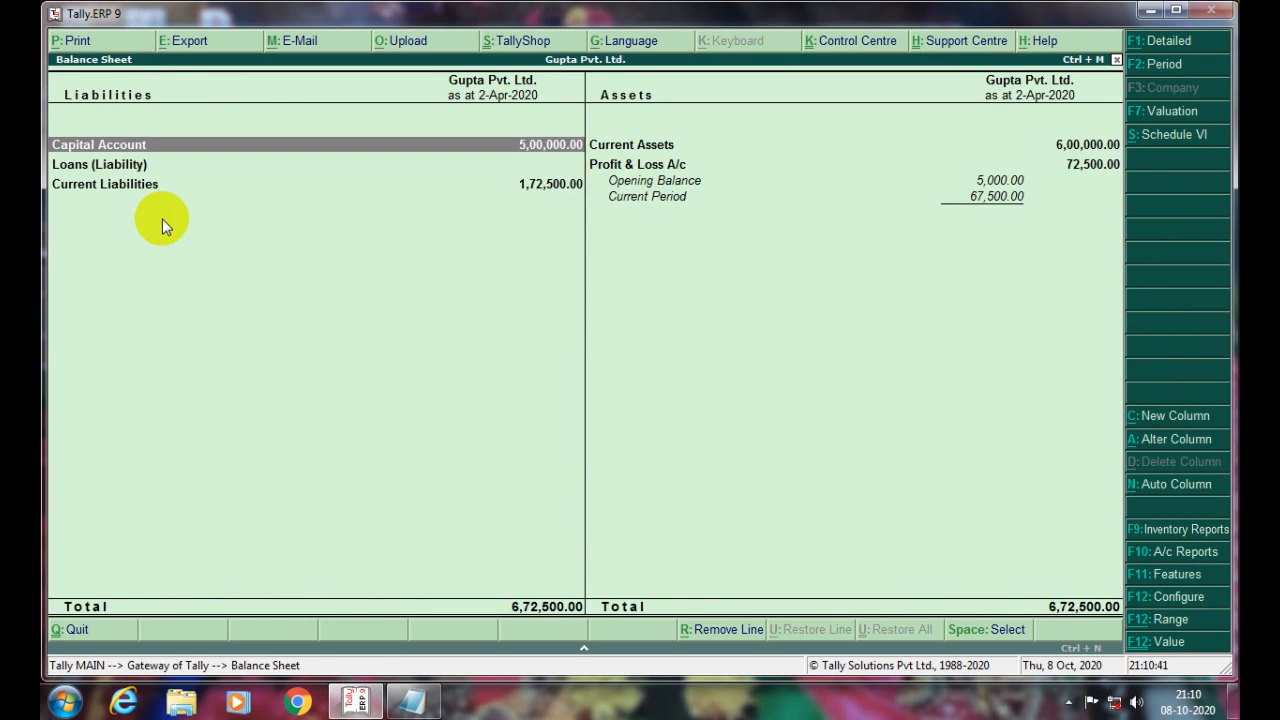
pyautogui.press('Right')
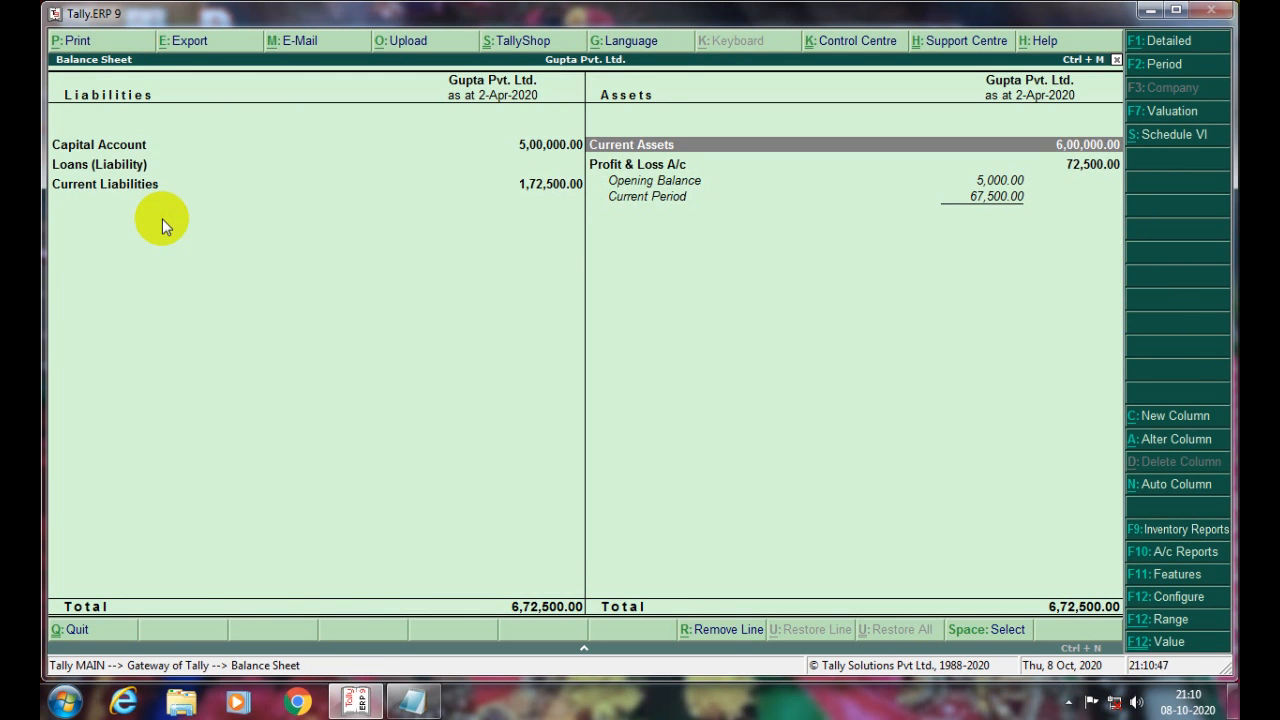
# Drill into Current Assets and Bank Accounts to check the HDFC C/A and State Bank of India balances, returning to the Gateway of Tally.
pyautogui.press('Return')
pyautogui.press('Down')
pyautogui.press('Down')
pyautogui.press('Down')
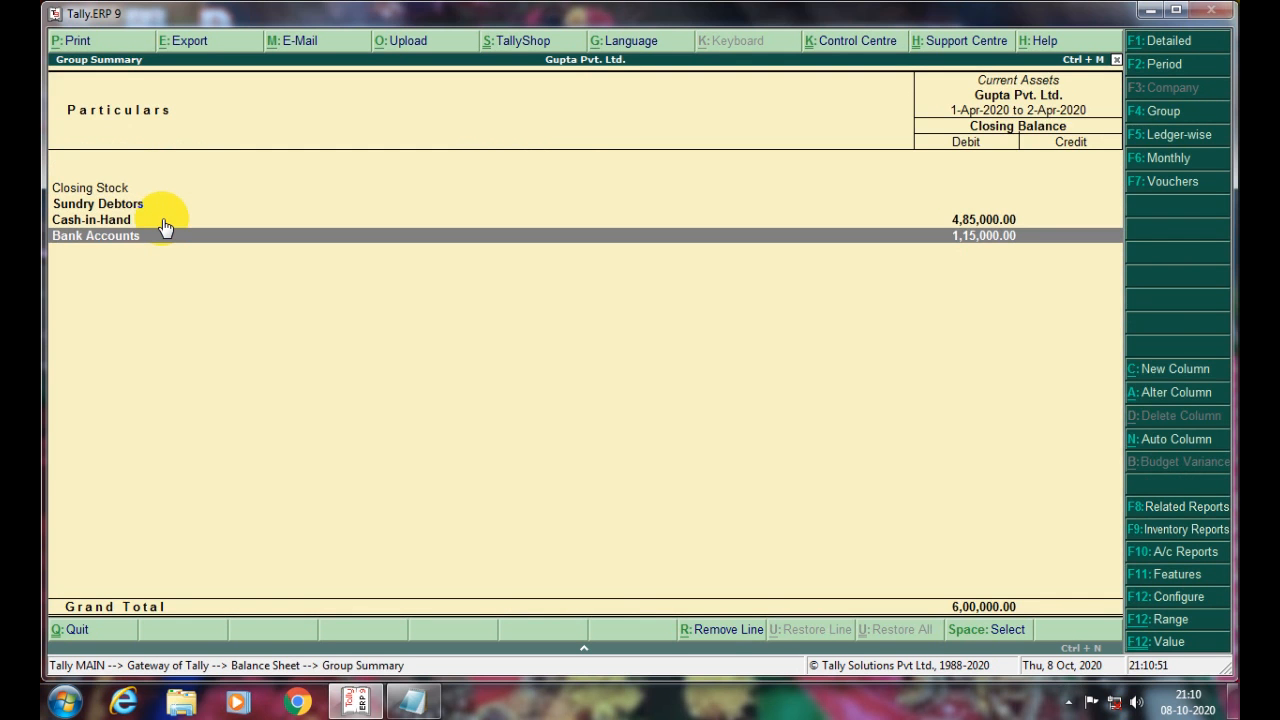
pyautogui.press('Return')
pyautogui.press('Down')
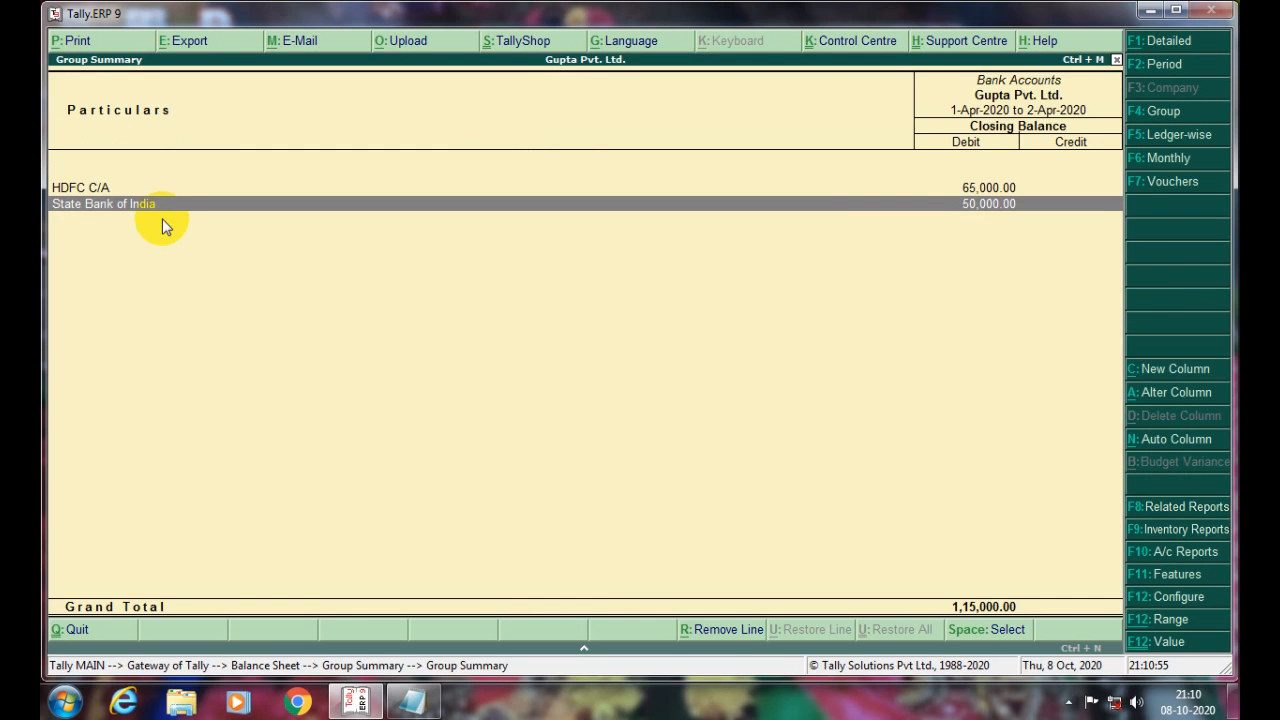
pyautogui.press('Escape')
pyautogui.press('Escape')
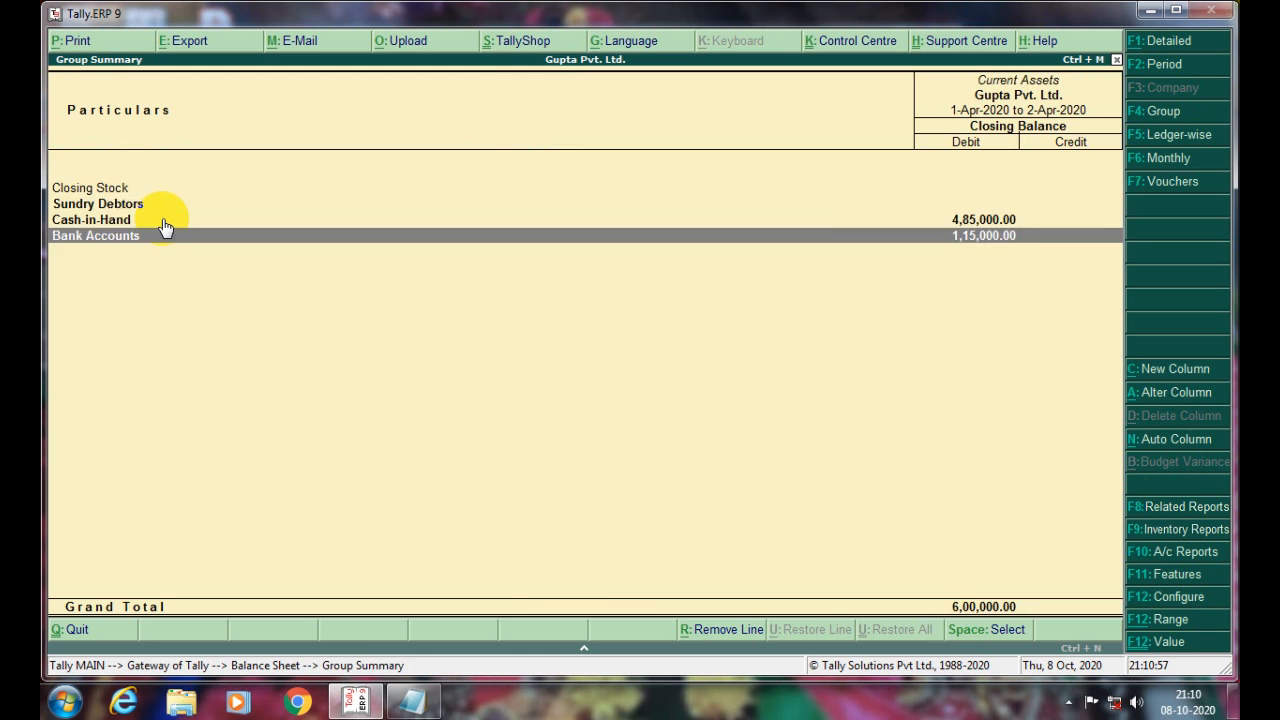
pyautogui.press('Escape')
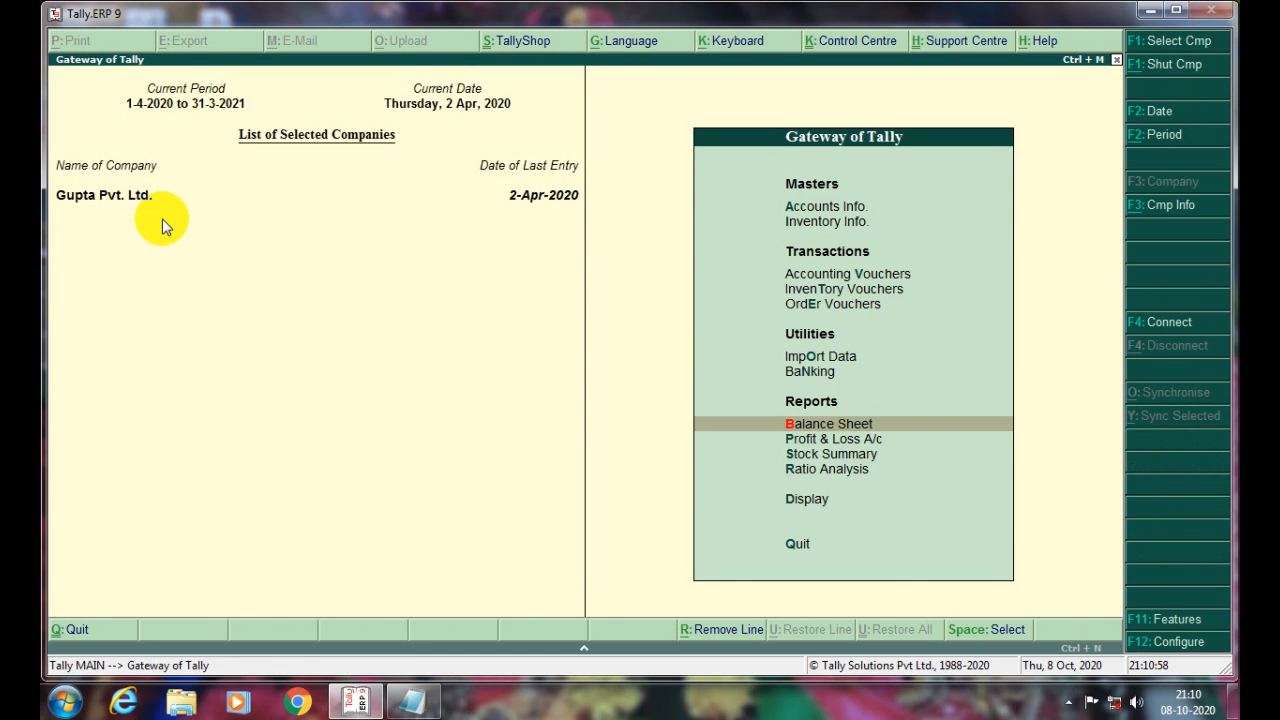
# Start a new payment voucher with HDFC C/A as the account.
pyautogui.press('Up')
pyautogui.press('Up')
pyautogui.press('Up')
pyautogui.press('Up')
pyautogui.press('Up')
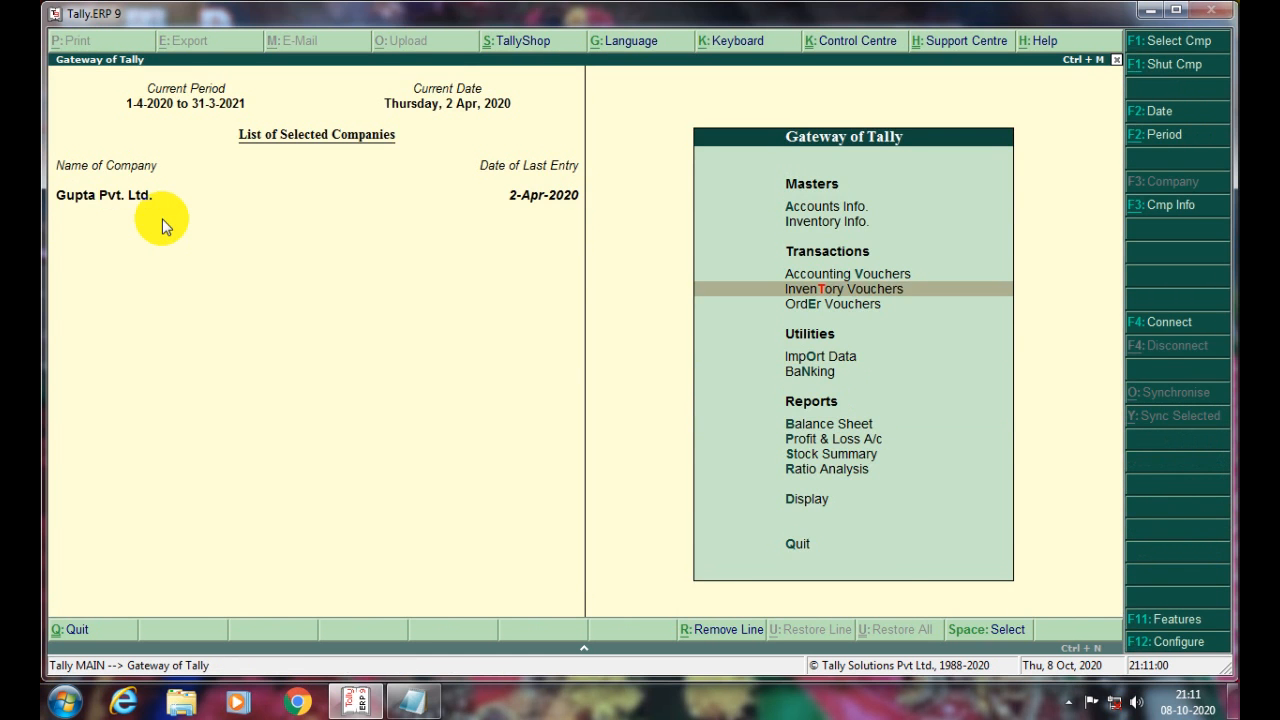
pyautogui.press('Down')
pyautogui.press('Up')
pyautogui.click(162, 226)
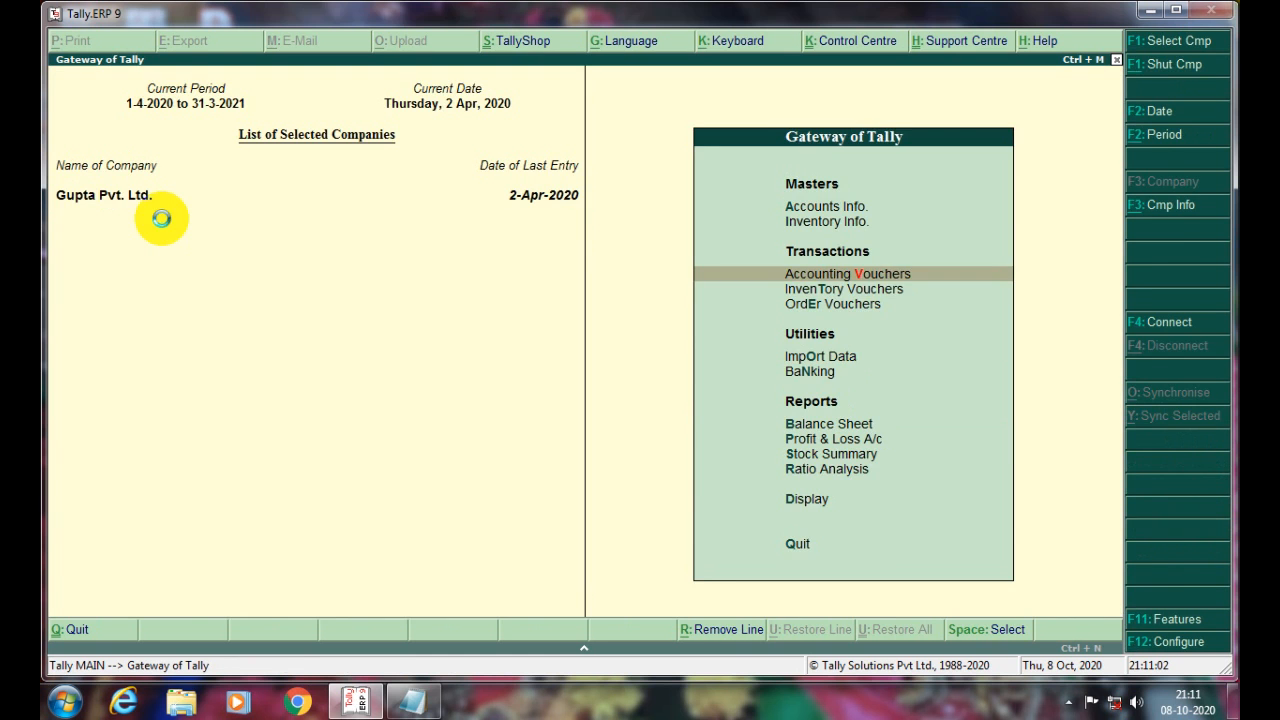
pyautogui.press('Return')
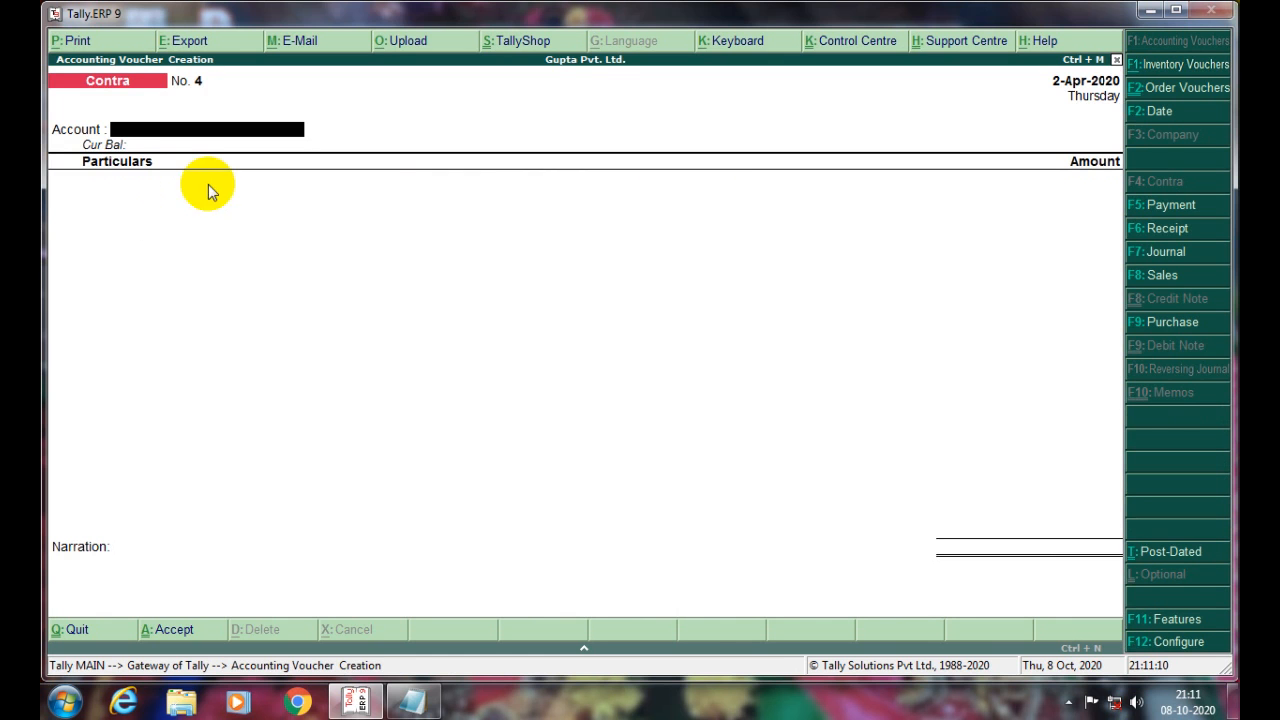
pyautogui.click(1180, 206)
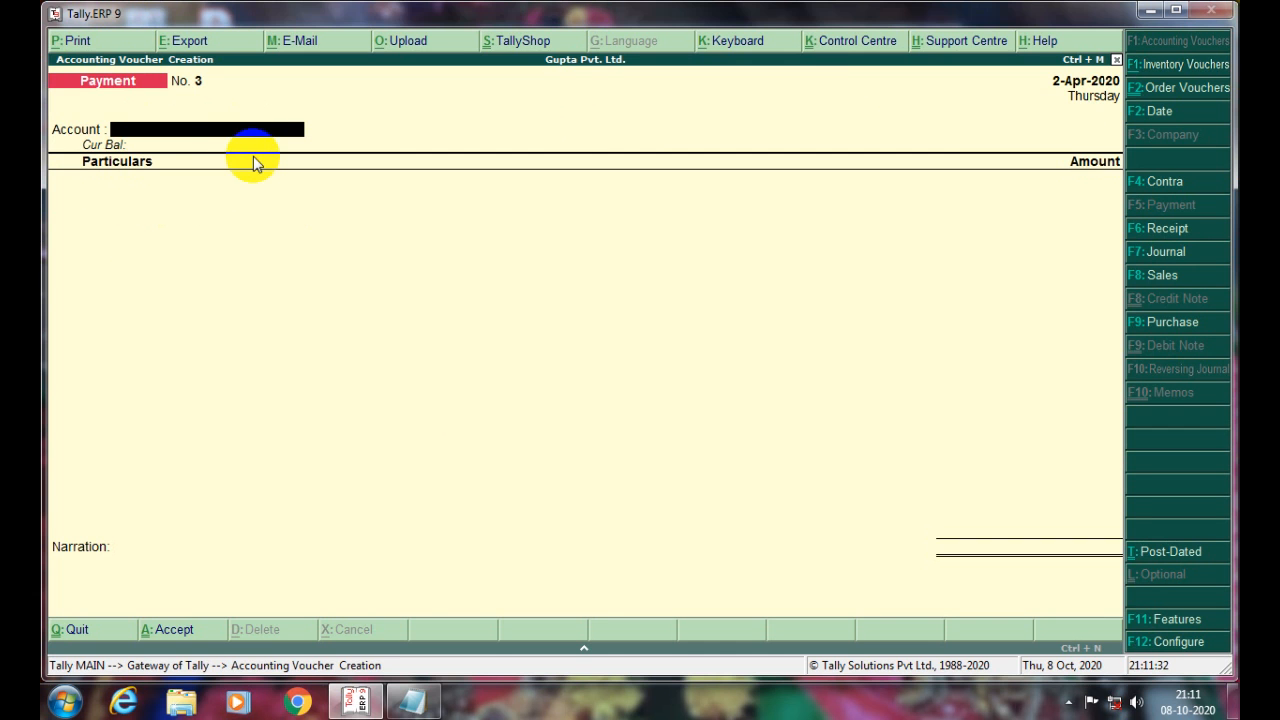
pyautogui.write('hdf')
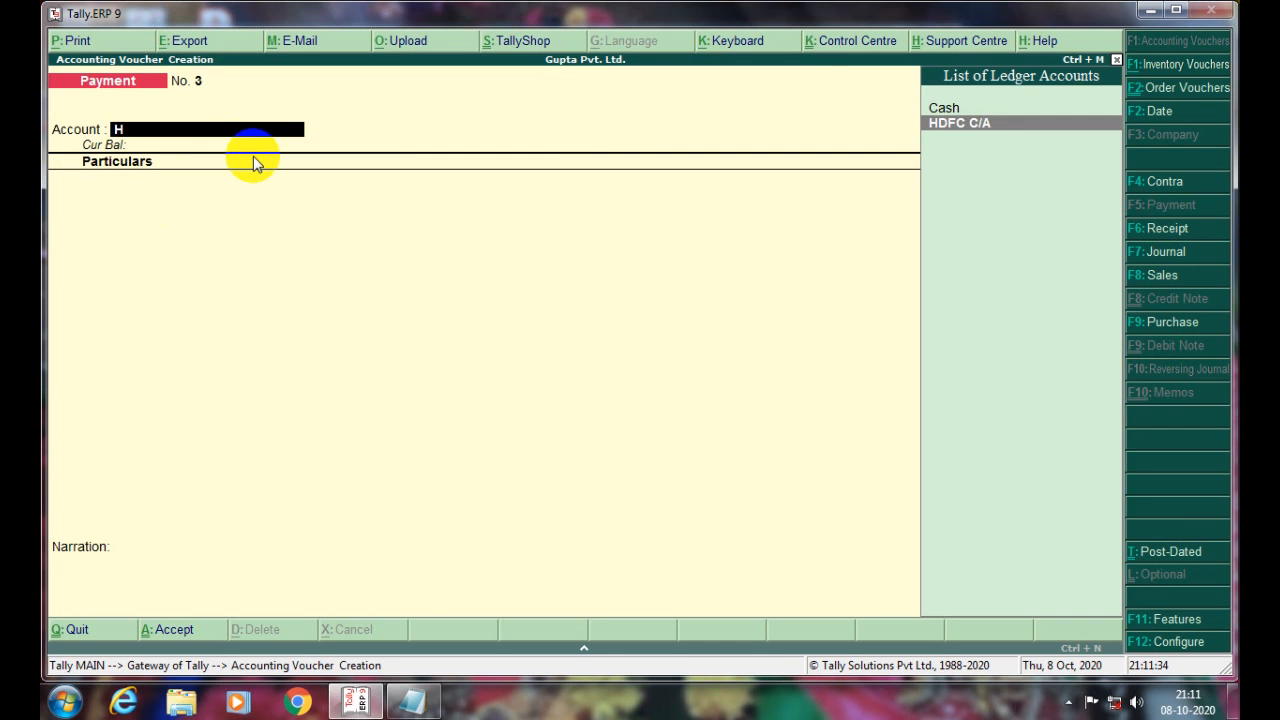
pyautogui.press('Return')
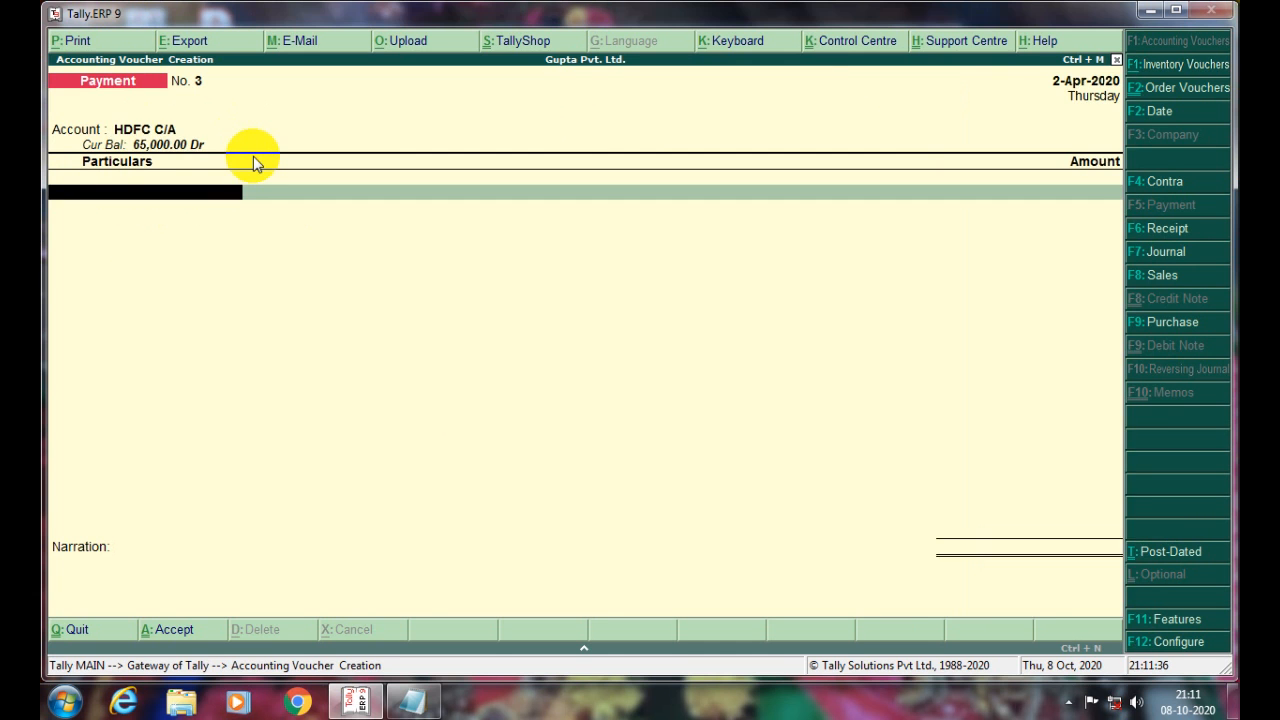
# Enter Gupta & Sons. as the payment's particulars with an amount of 50000.
pyautogui.write('A')
pyautogui.press('Down')
pyautogui.press('Down')
pyautogui.press('Down')
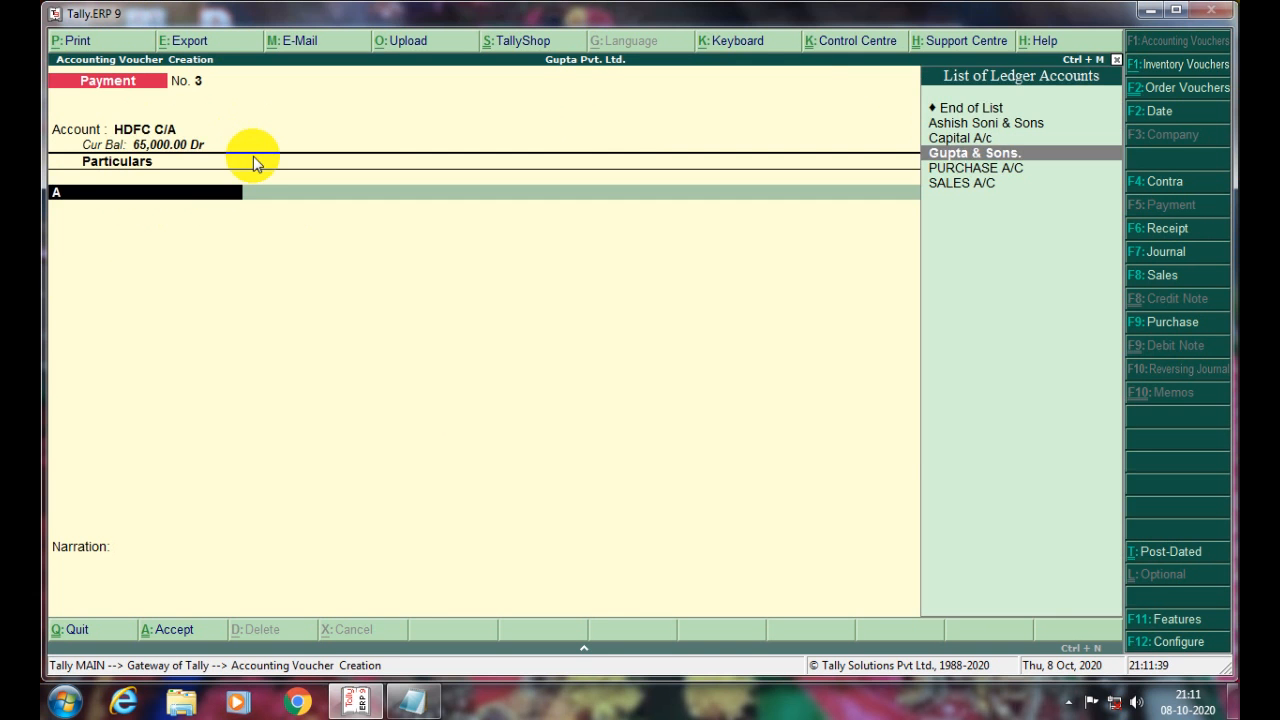
pyautogui.press('Up')
pyautogui.press('Return')
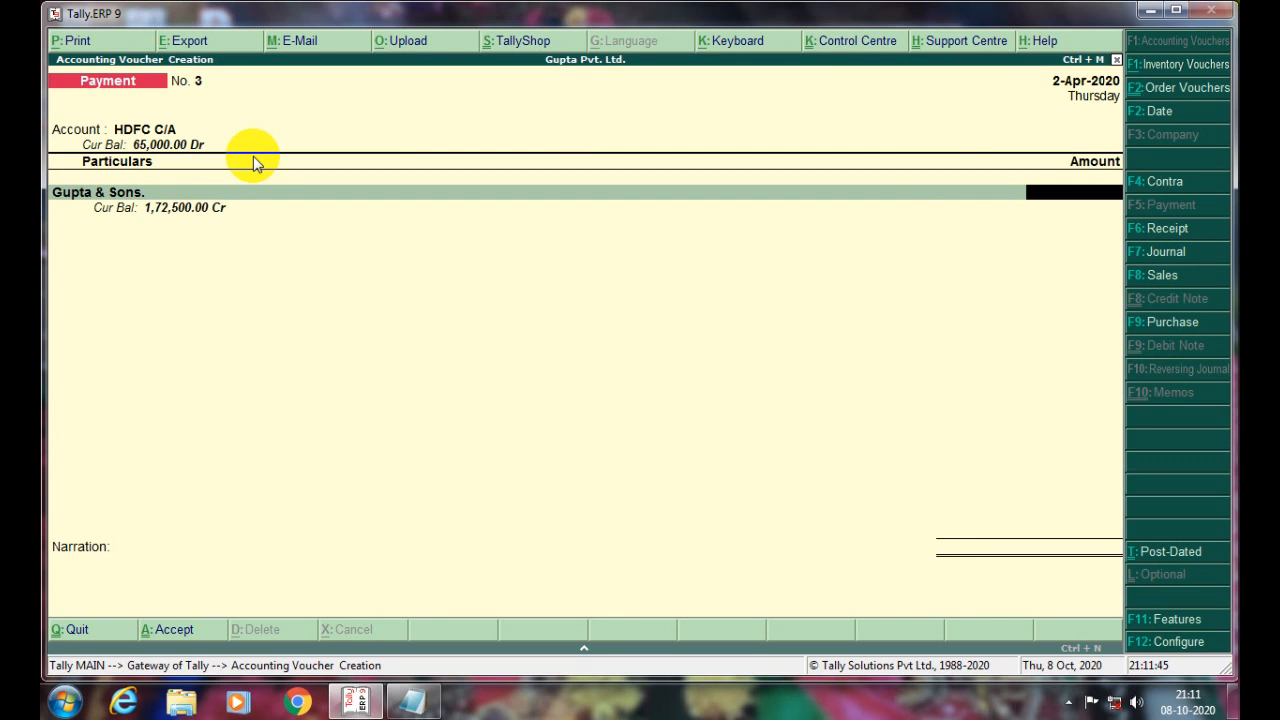
pyautogui.write('50000')
pyautogui.press('Return')
# Allocate the whole payment as Agst Ref to the pending bill 2020/02.
pyautogui.press('Return')
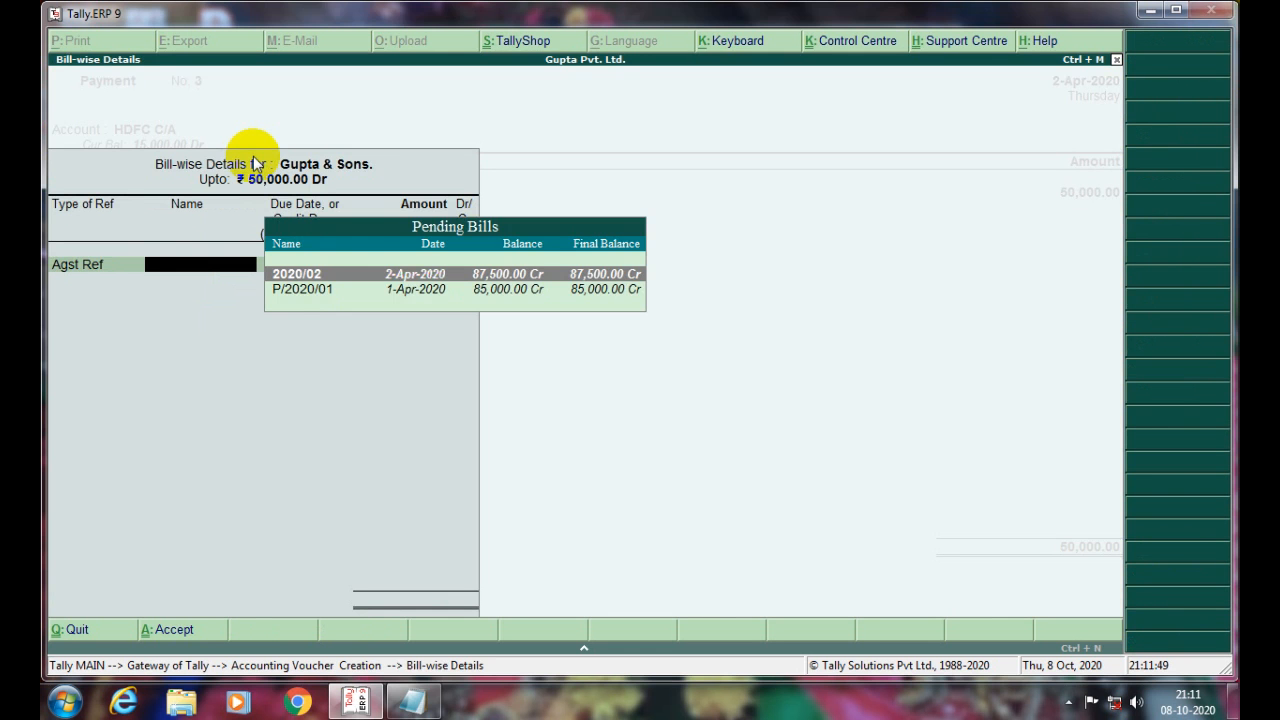
pyautogui.press('Down')
pyautogui.press('Up')
pyautogui.press('Return')
pyautogui.press('Return')
pyautogui.press('Return')
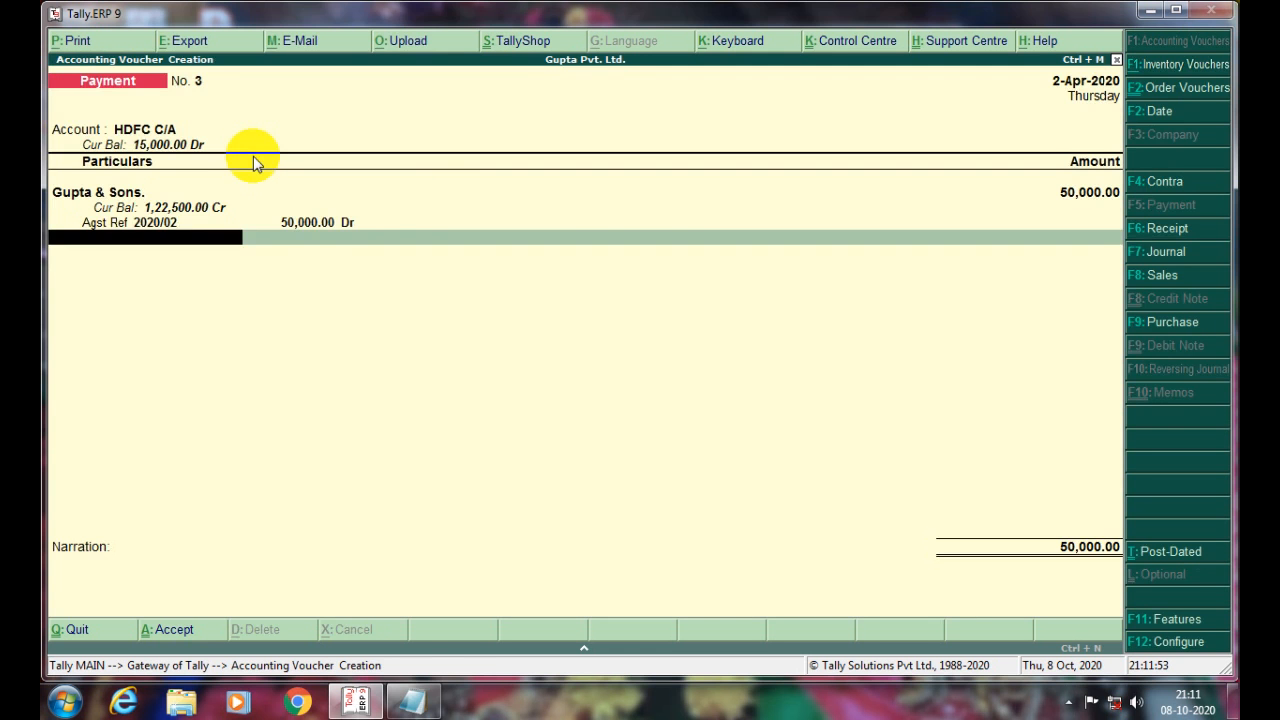
# Accept the HDFC C/A cheque allocation without an instrument number, save the payment without narration and return to the Gateway of Tally.
pyautogui.press('Return')
pyautogui.press('Return')
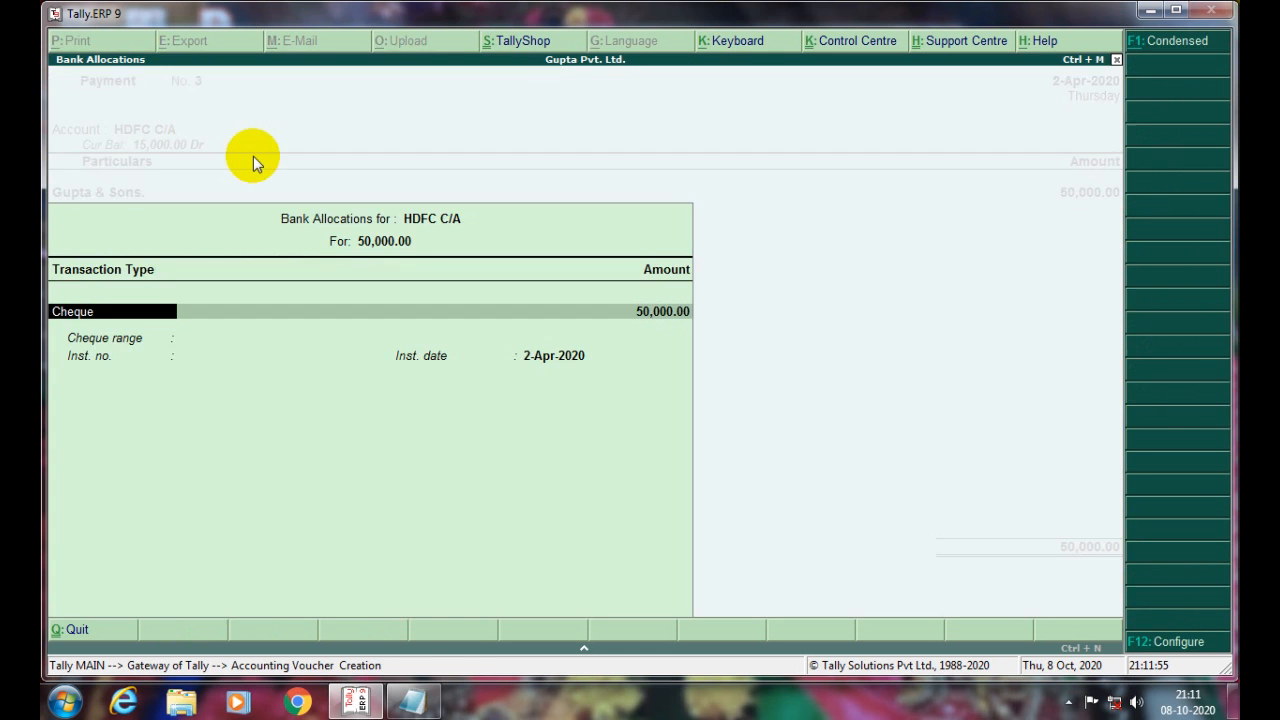
pyautogui.press('Return')
pyautogui.press('Return')
pyautogui.press('Return')
pyautogui.press('Return')
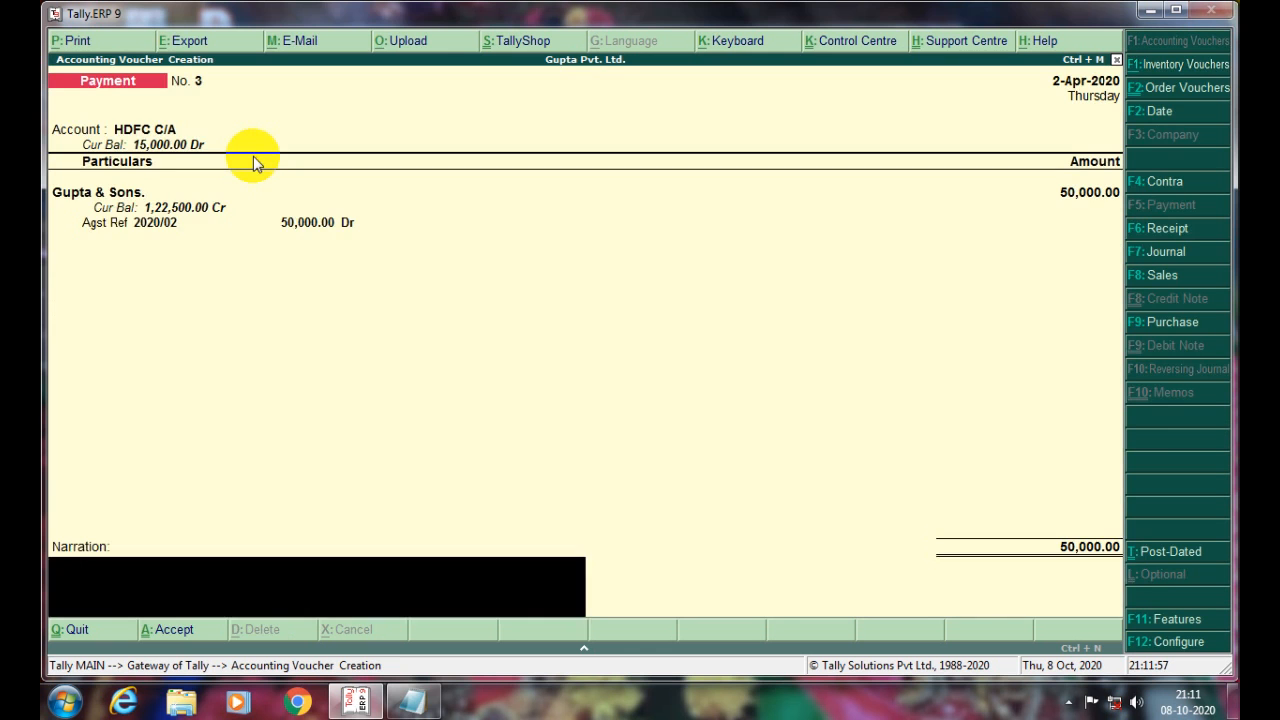
pyautogui.press('Return')
pyautogui.press('Return')
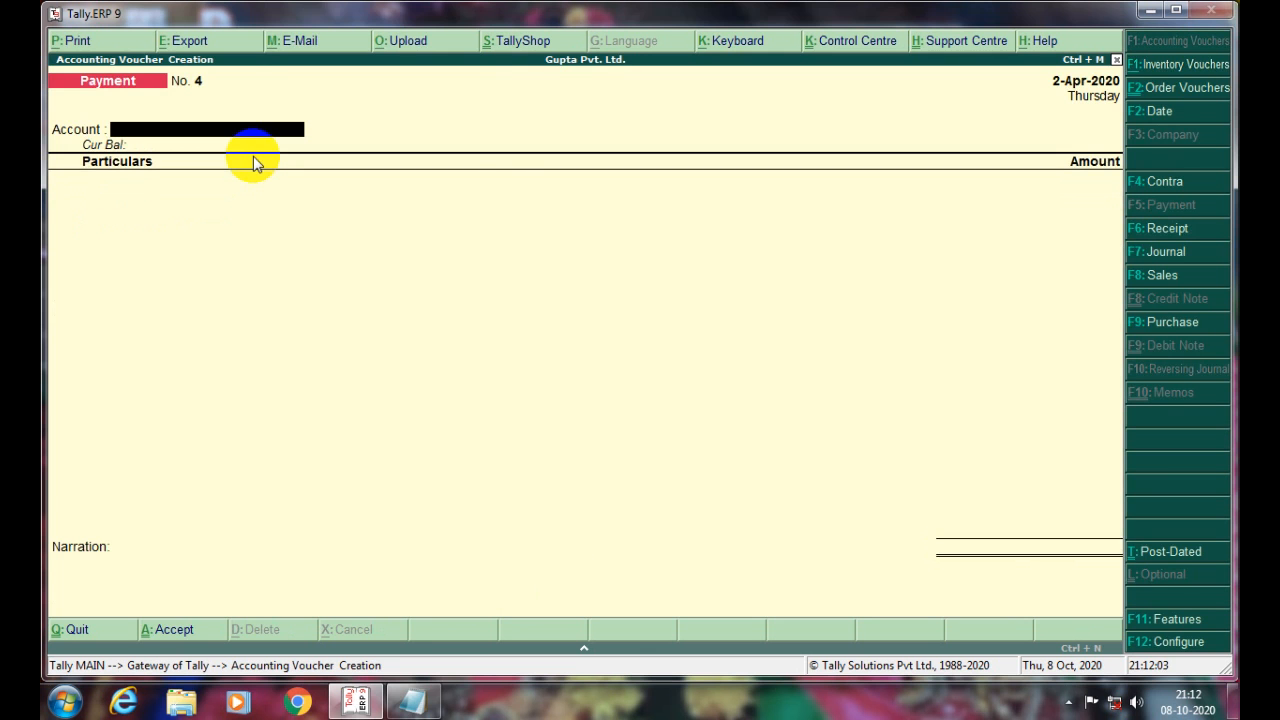
pyautogui.press('Escape')
pyautogui.press('Return')
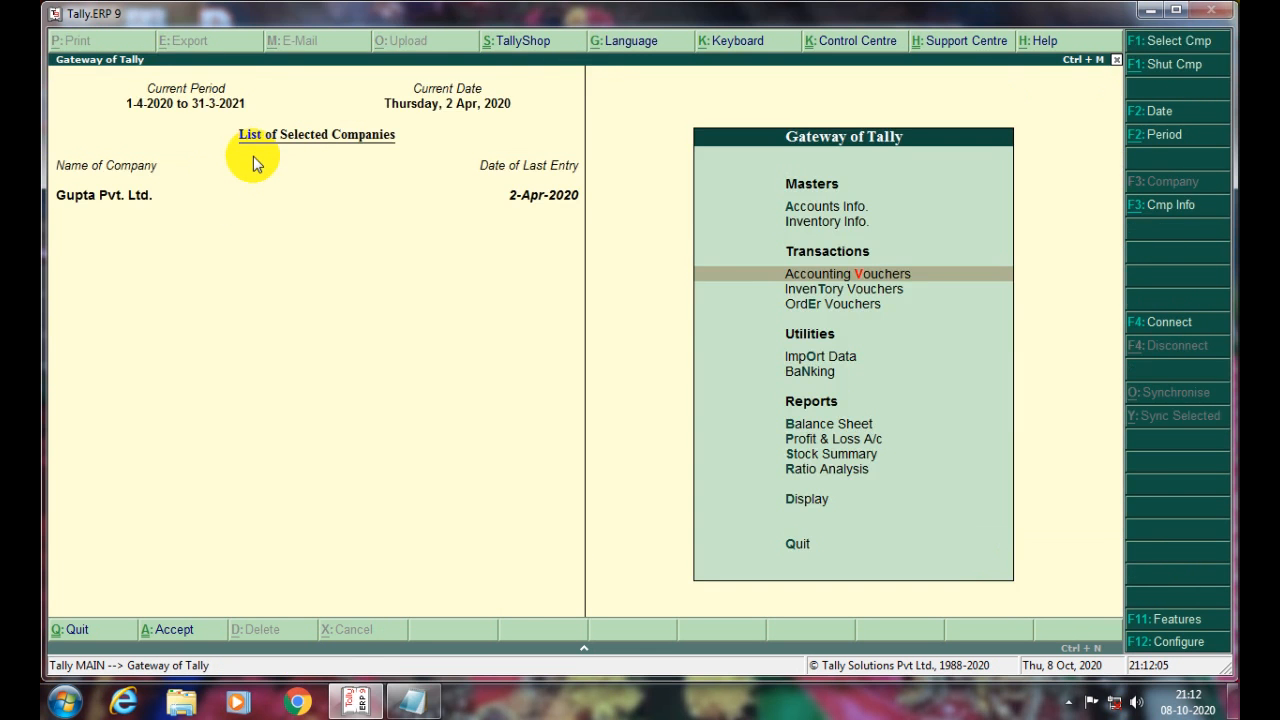
# Reopen the Balance Sheet after the payment and select Current Assets.
pyautogui.press('Down')
pyautogui.press('Down')
pyautogui.press('Down')
pyautogui.press('Down')
pyautogui.press('Down')
pyautogui.press('Down')
pyautogui.press('Down')
pyautogui.press('Up')
pyautogui.press('Up')
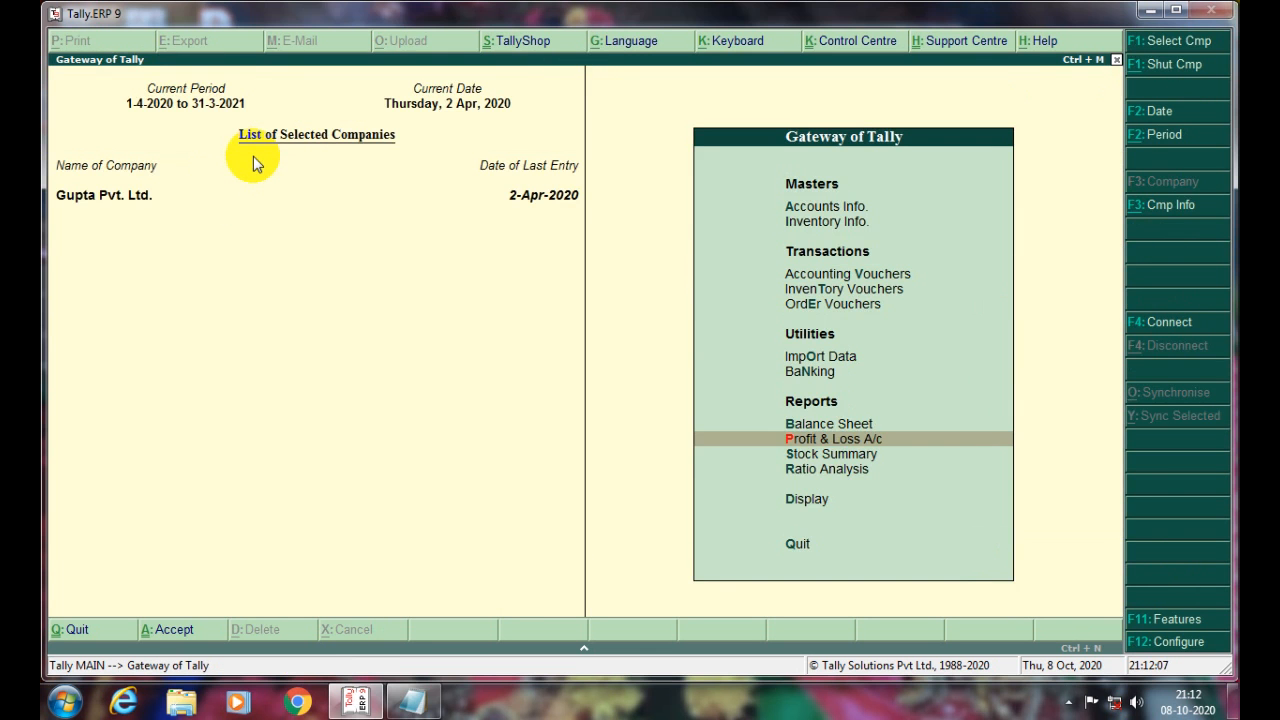
pyautogui.press('Return')
pyautogui.press('Right')
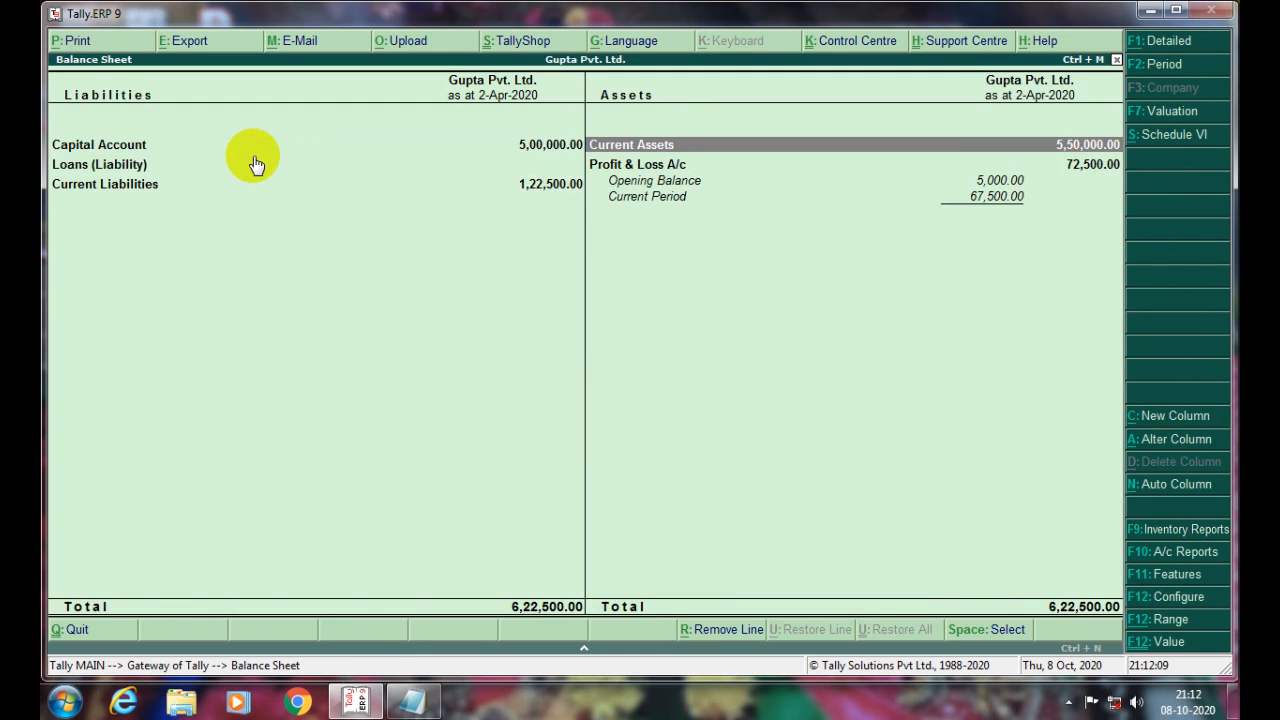
# Open the Current Assets group summary and drill down into Bank Accounts.
pyautogui.press('Return')
pyautogui.press('Down')
pyautogui.press('Down')
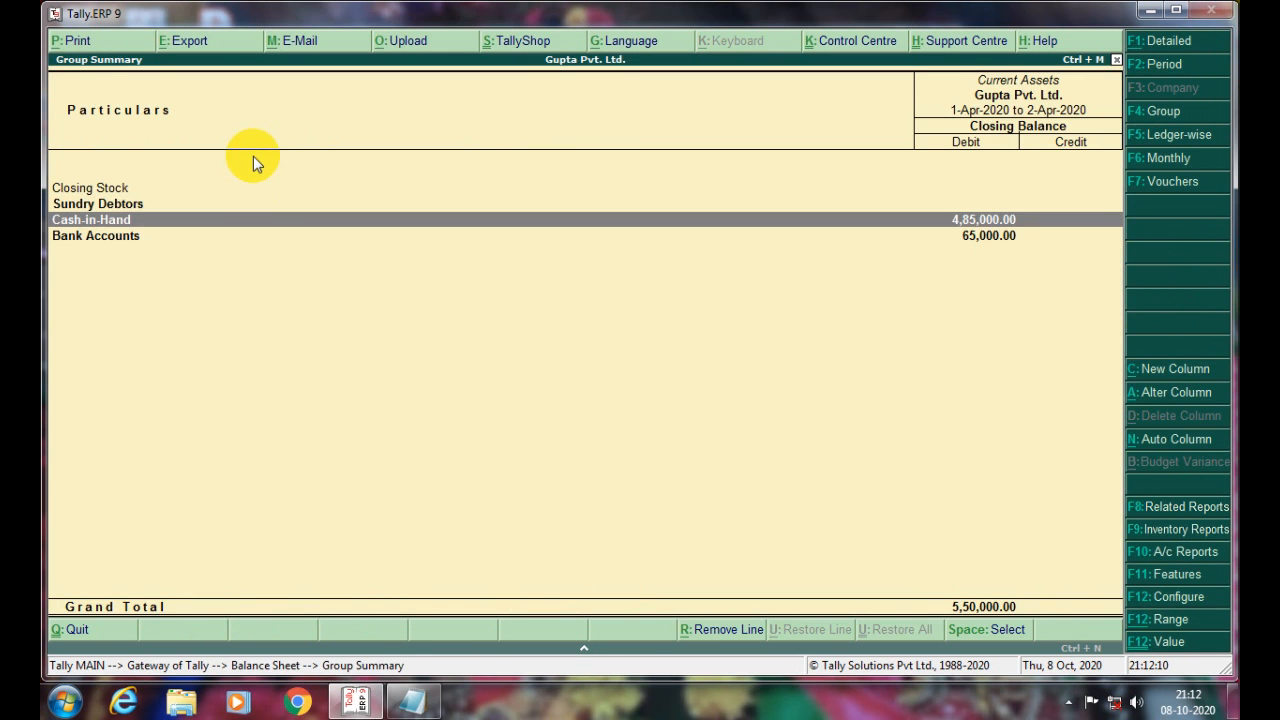
pyautogui.press('Down')
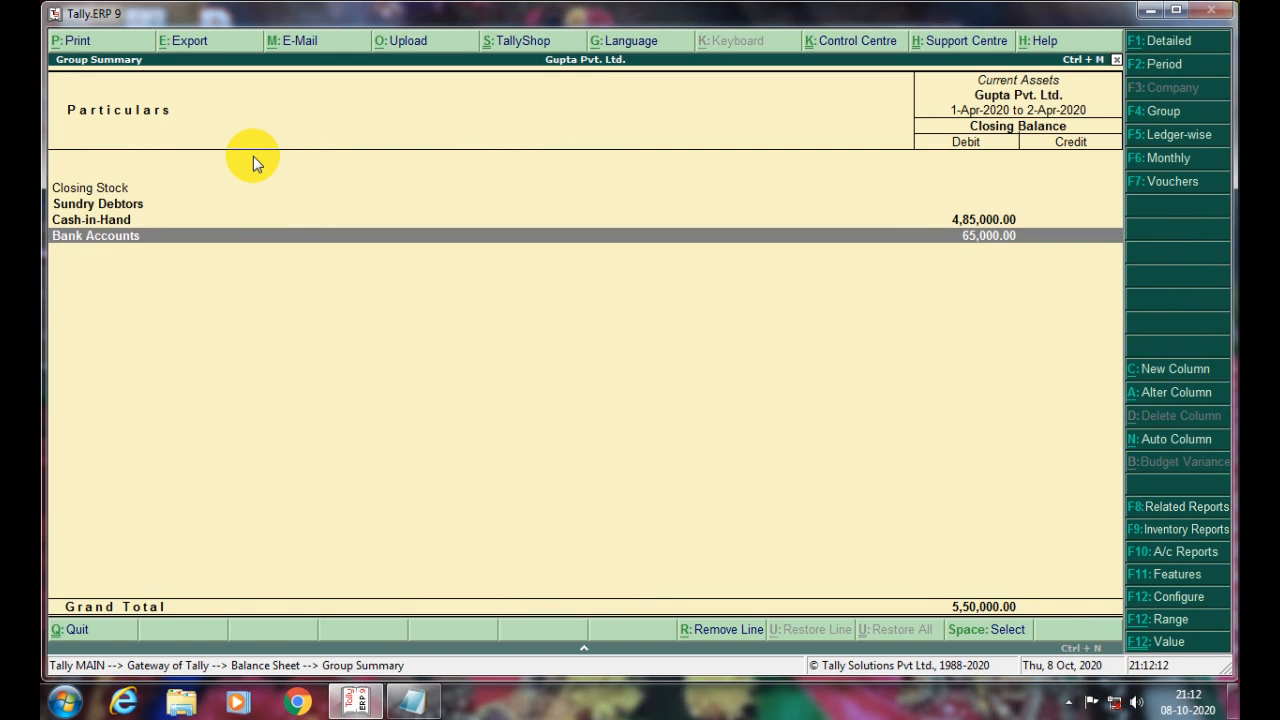
pyautogui.press('Up')
pyautogui.press('Down')
pyautogui.press('Return')
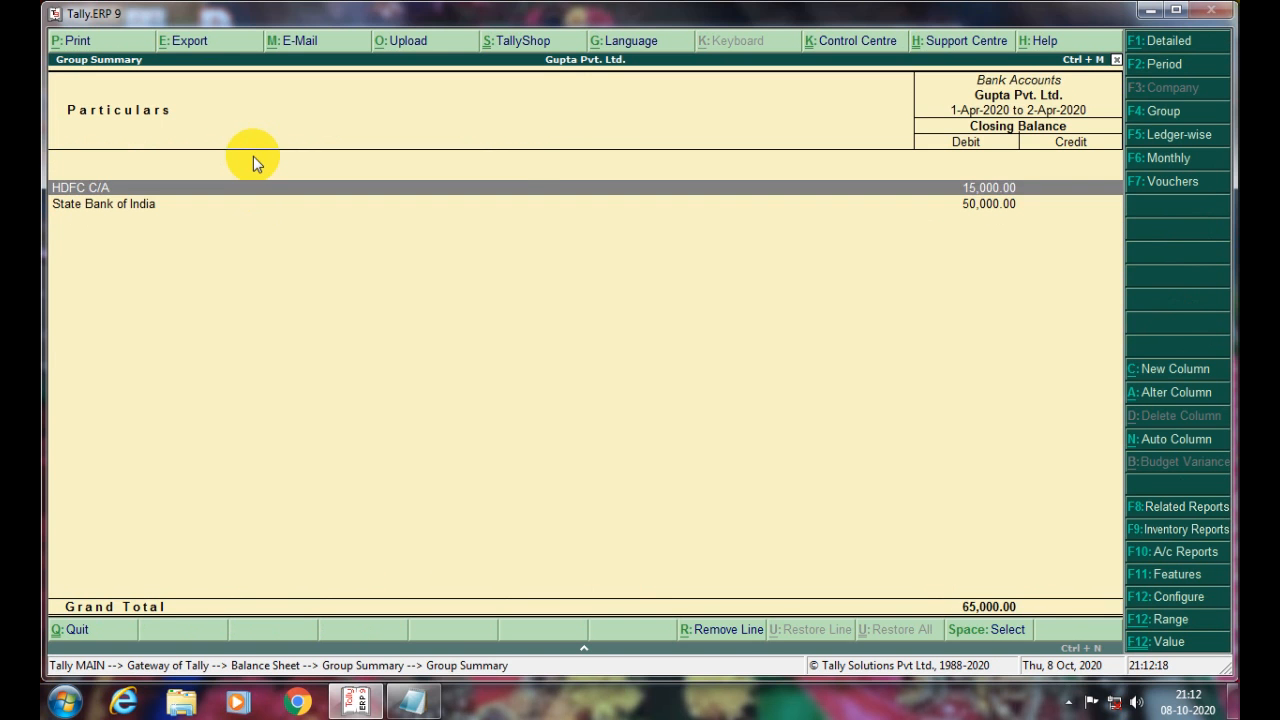
# Examine the HDFC C/A monthly ledger summary, then return to the Gateway of Tally.
pyautogui.press('Down')
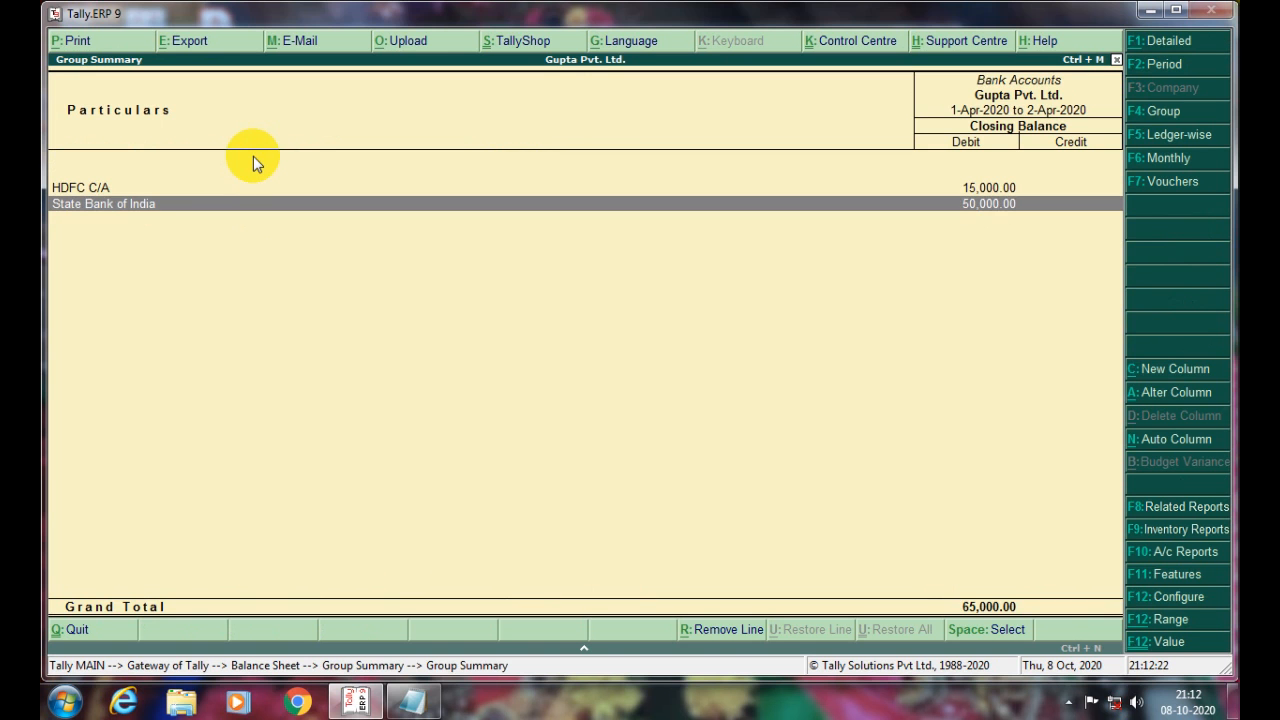
pyautogui.press('Up')
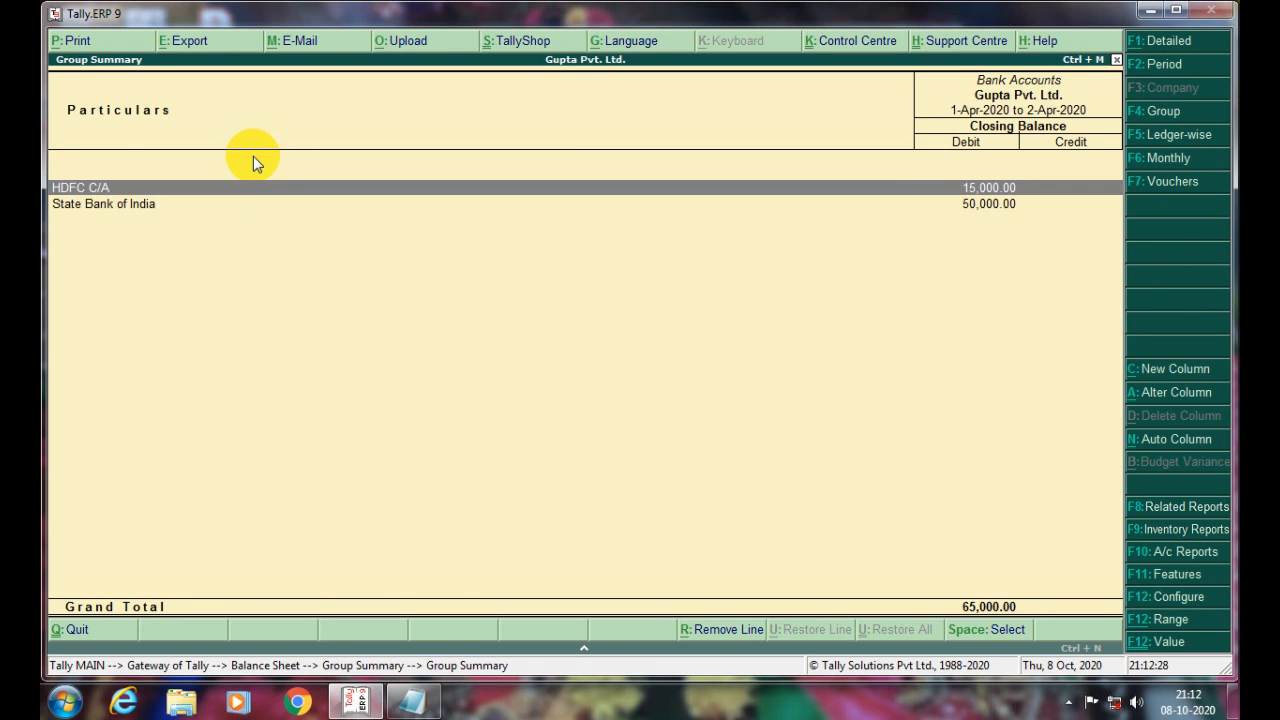
pyautogui.press('Return')
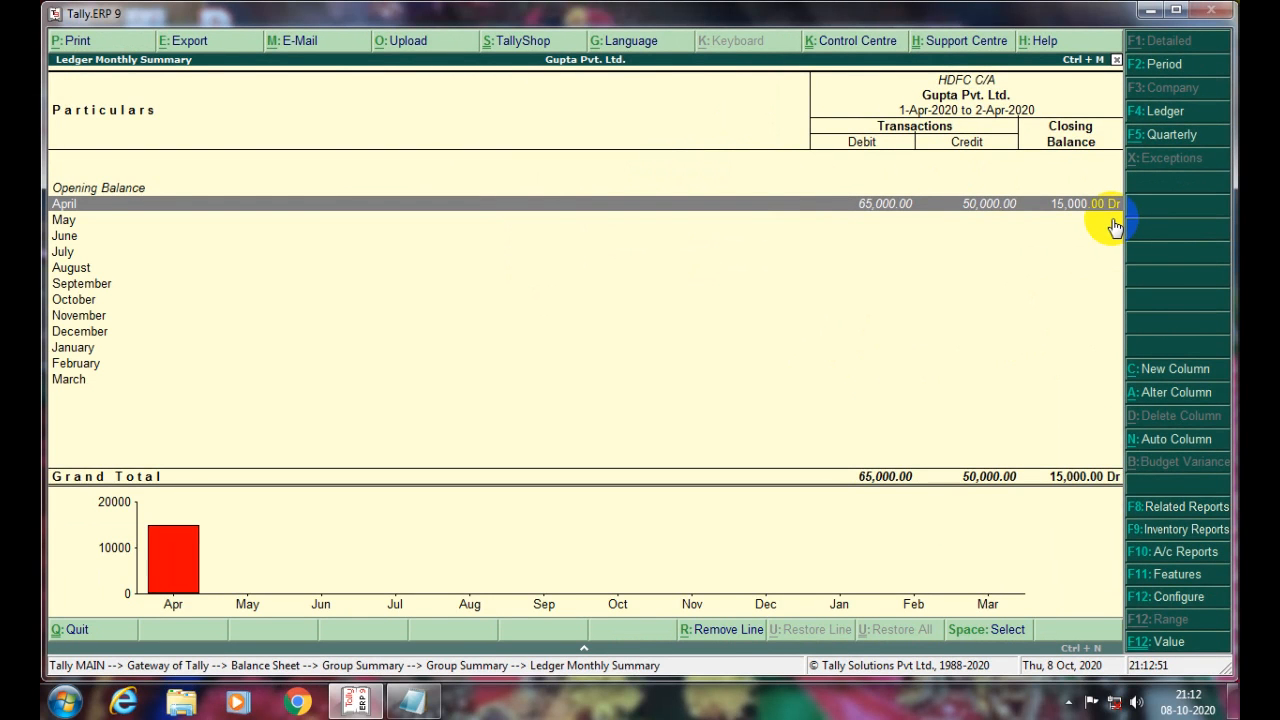
pyautogui.press('Escape')
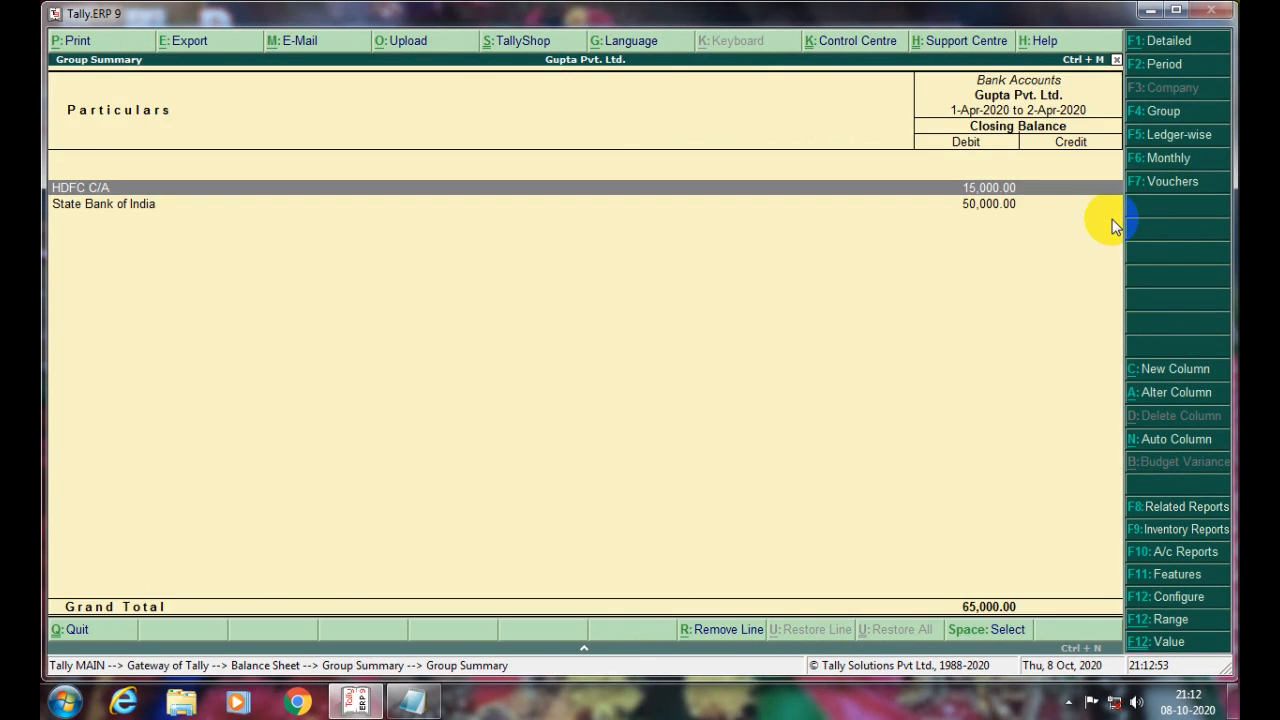
pyautogui.press('Escape')
pyautogui.press('Escape')
pyautogui.press('Escape')
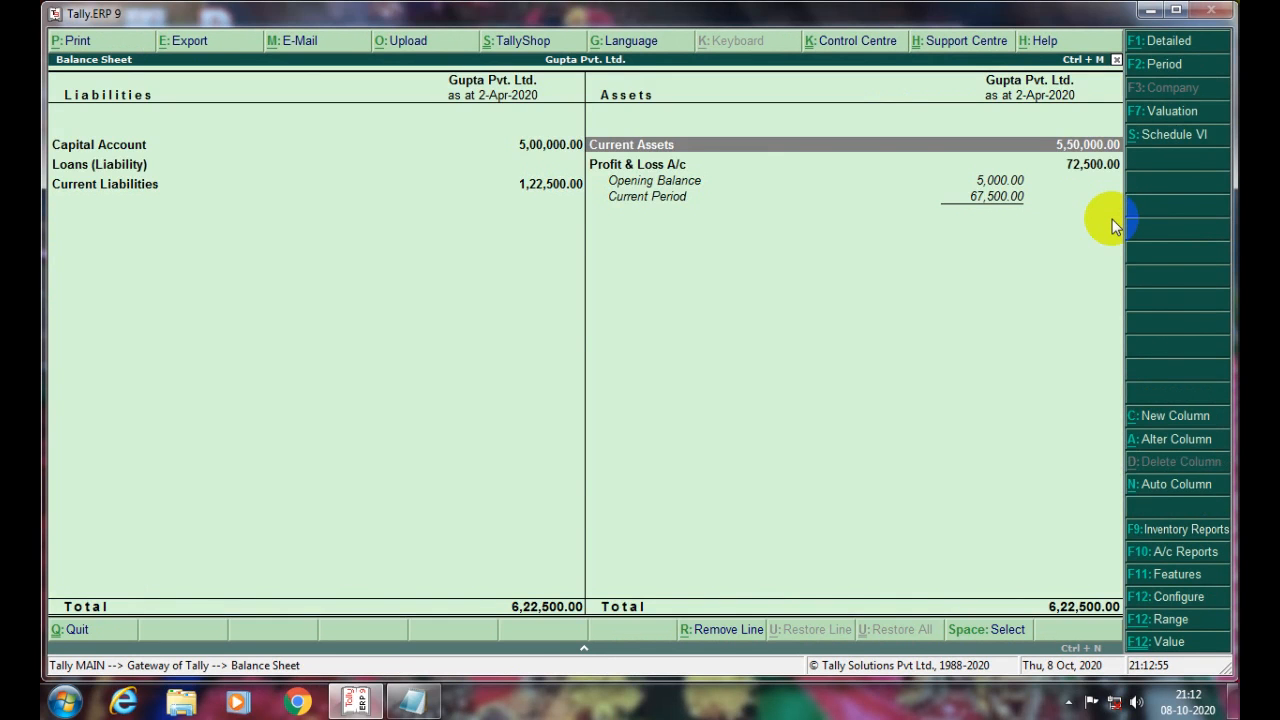
# Start a new payment accounting voucher with Cash as the paying account.
pyautogui.press('Up')
pyautogui.press('Up')
pyautogui.press('Up')
pyautogui.press('Up')
pyautogui.press('Up')
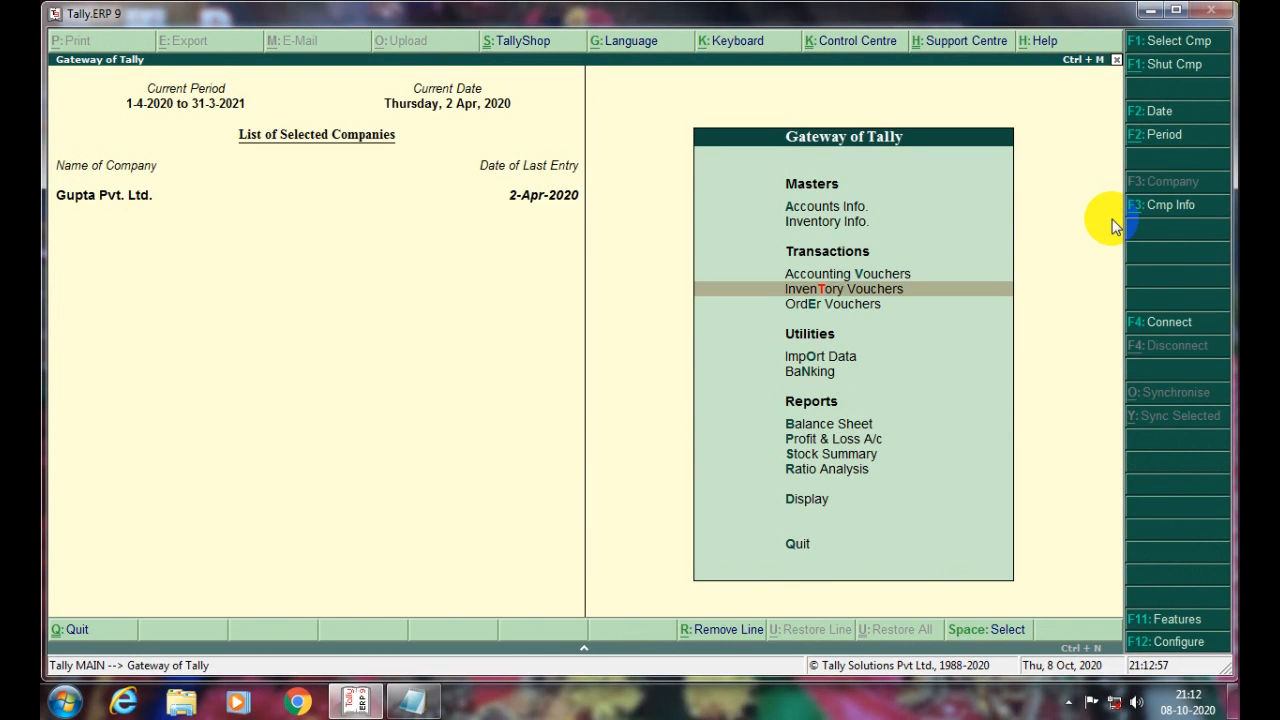
pyautogui.press('Return')
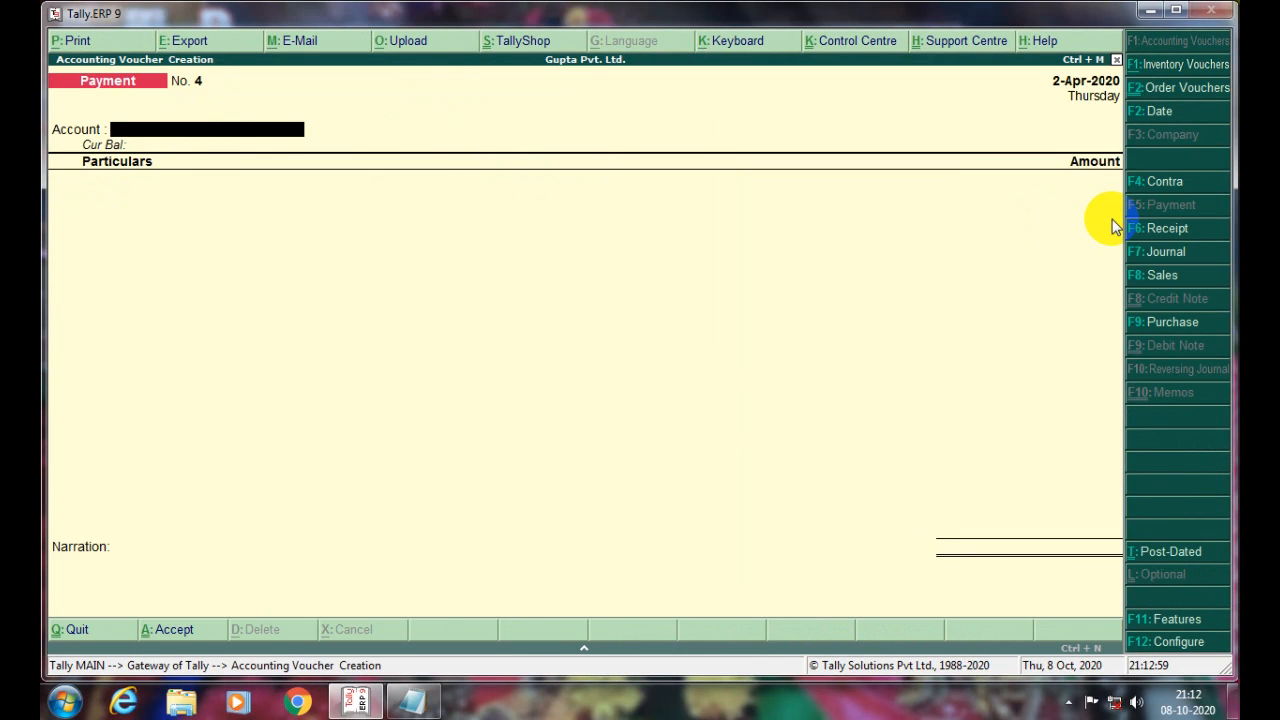
pyautogui.write('ca')
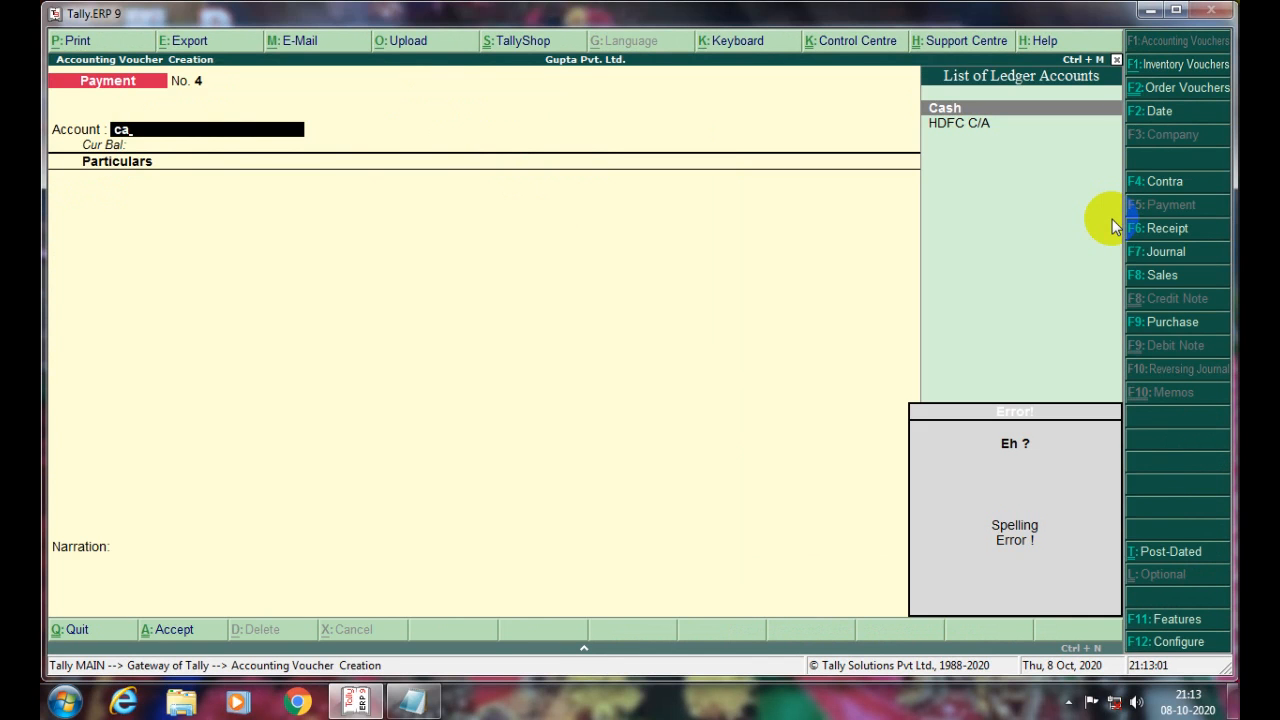
pyautogui.press('Return')
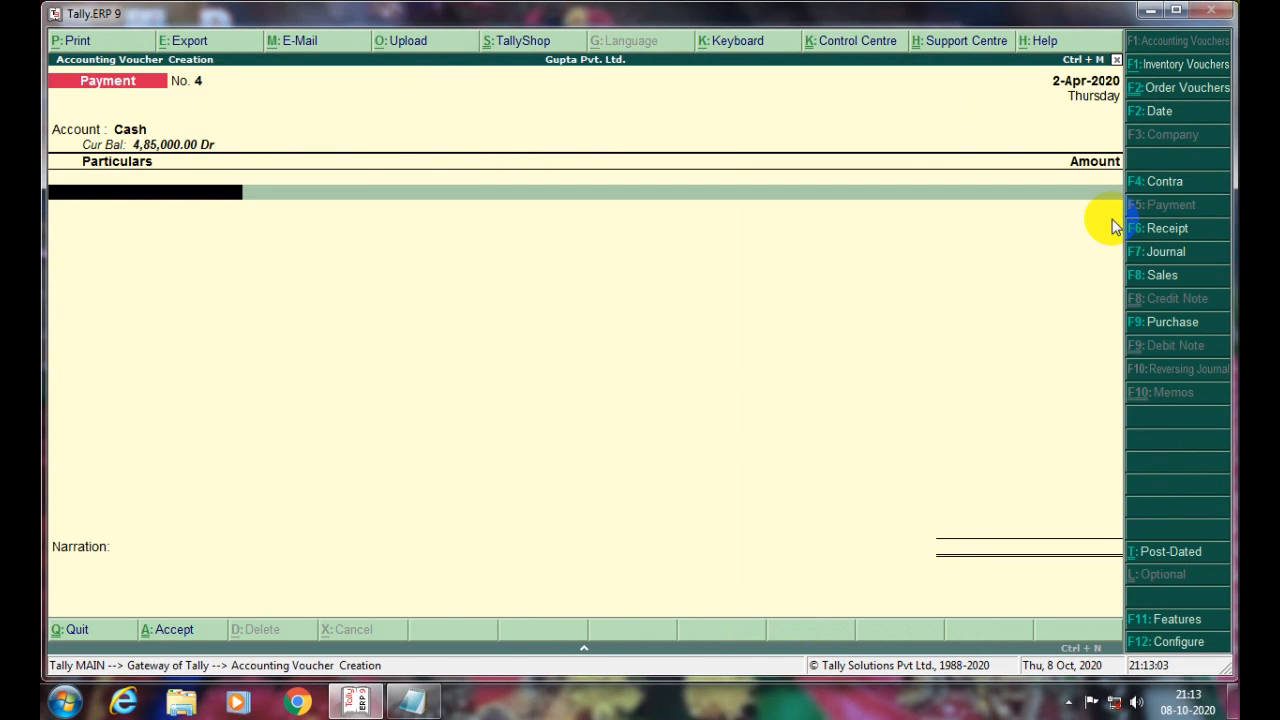
# Enter Gupta & Sons. as the cash payment's particulars with an amount of 22500.
pyautogui.write('Gup')
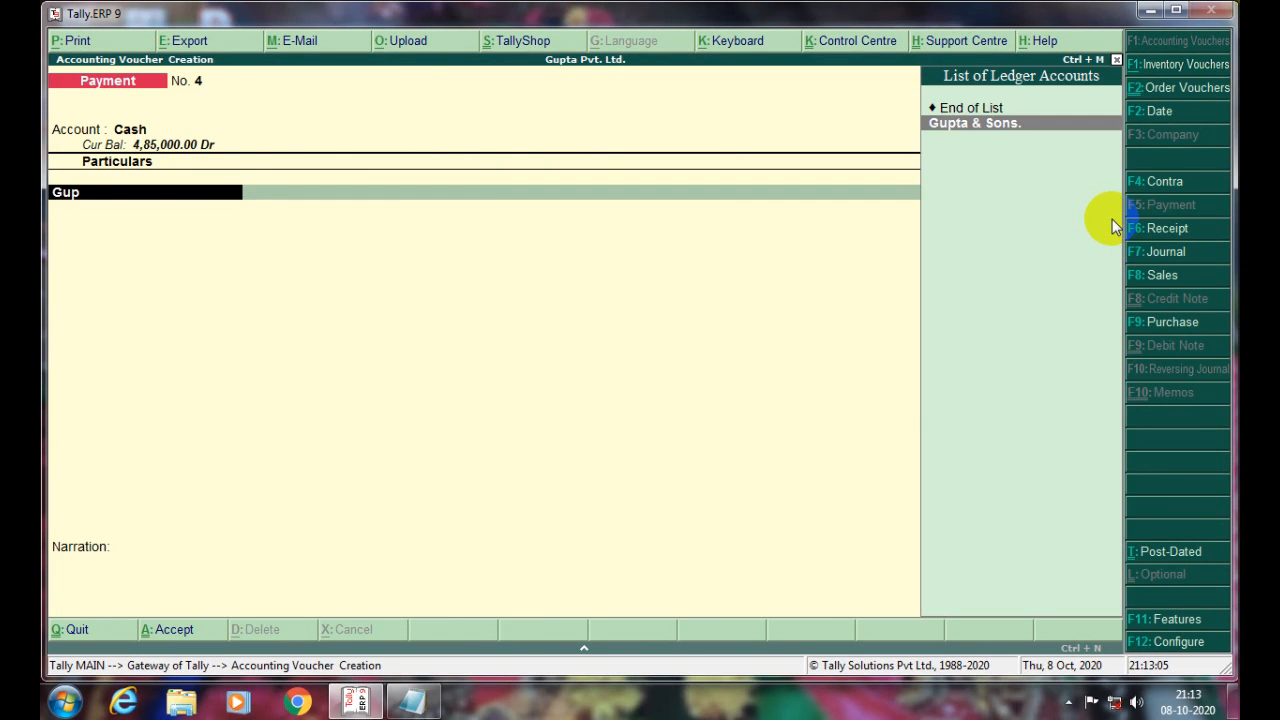
pyautogui.press('Return')
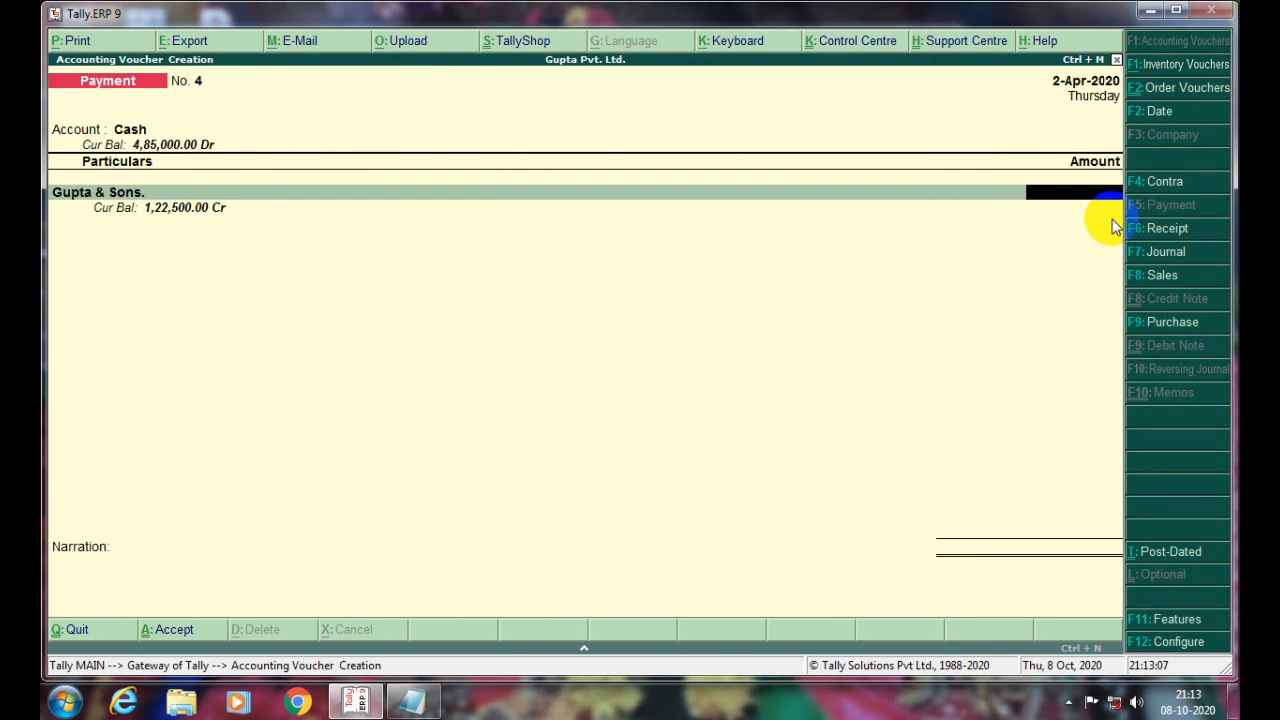
pyautogui.write('22500')
pyautogui.press('Return')
# Allocate the full 22,500 payment as Agst Ref to the pending bill 2020/02.
pyautogui.press('Return')
pyautogui.press('Return')
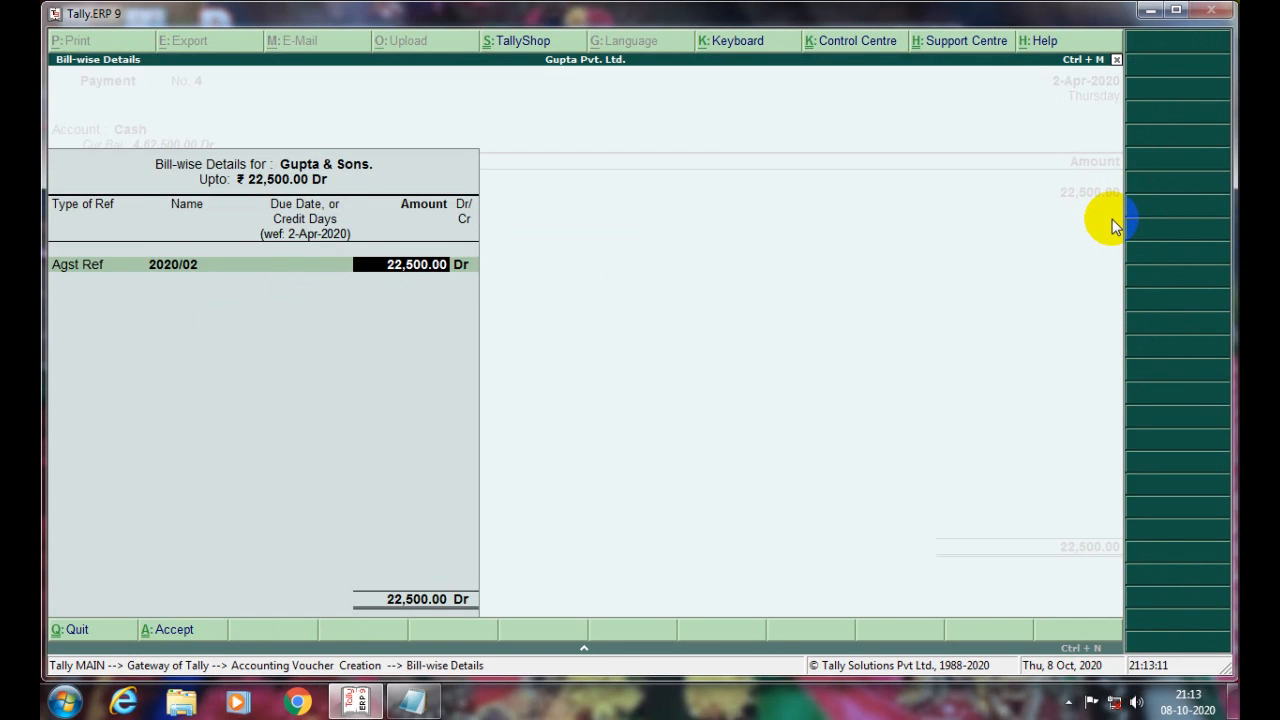
pyautogui.press('Return')
pyautogui.press('Return')
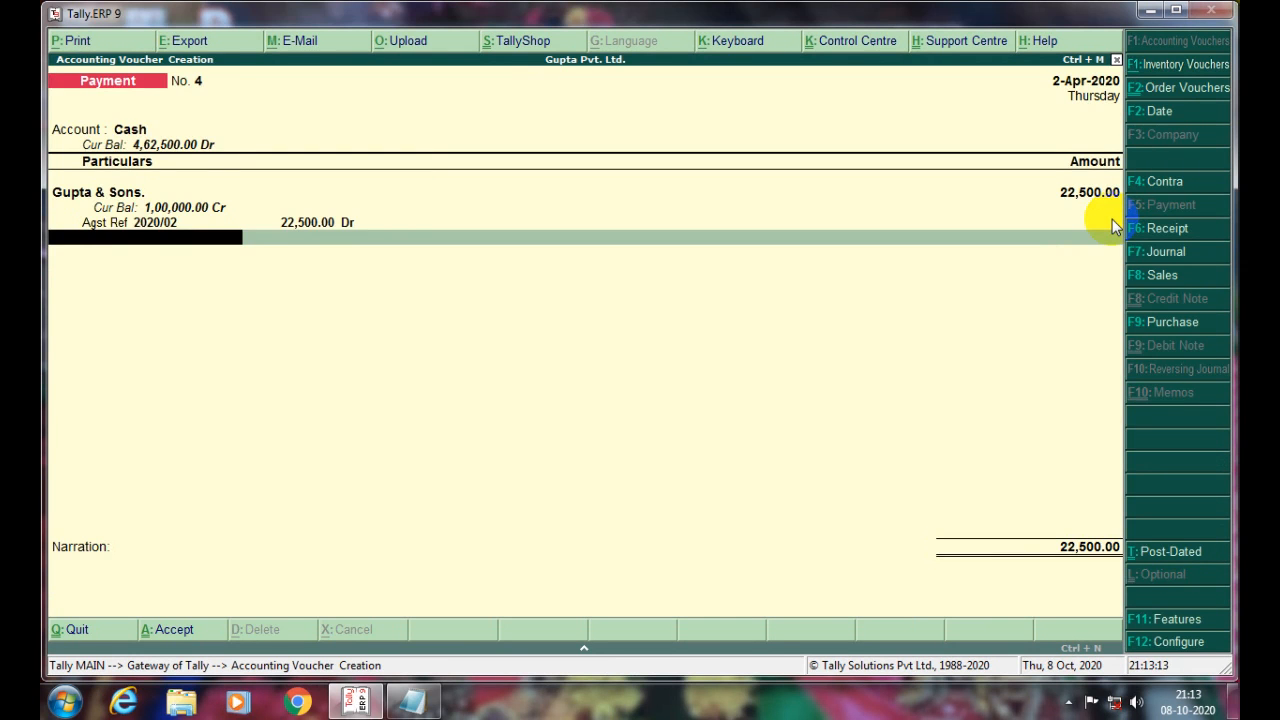
# Save the cash payment voucher without narration and return to the Gateway of Tally.
pyautogui.press('Return')
pyautogui.press('Return')
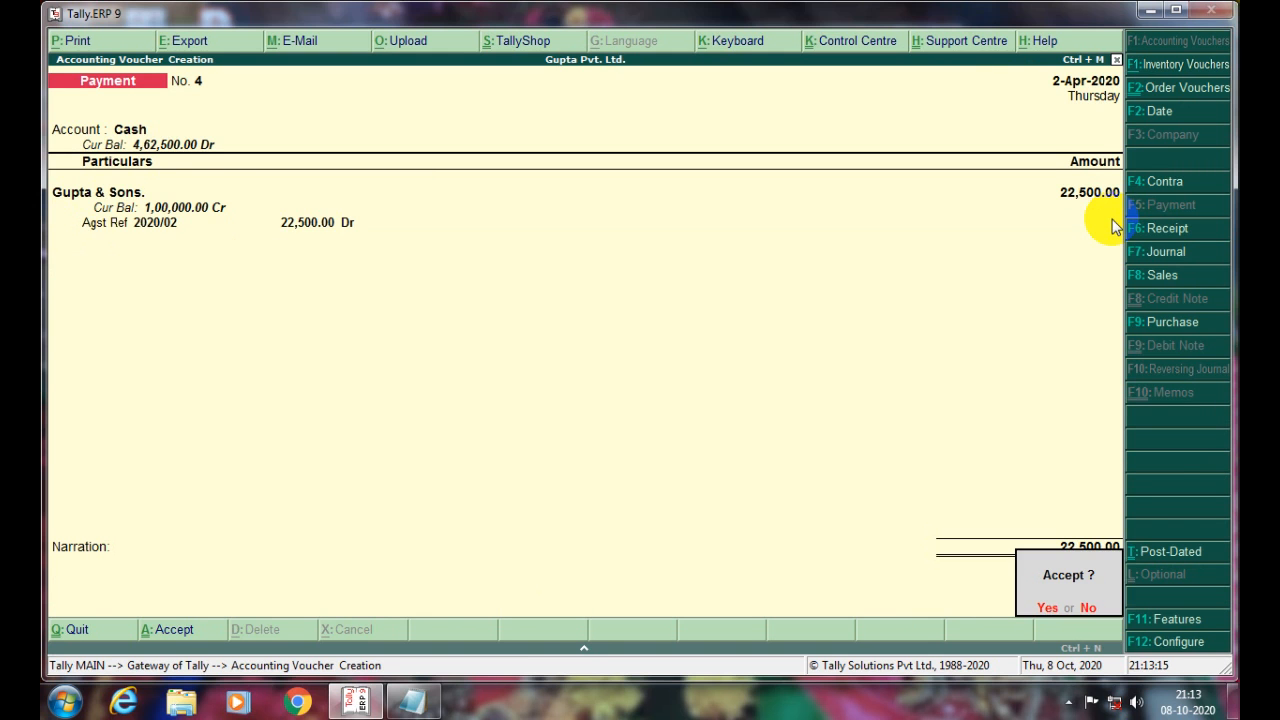
pyautogui.press('Return')
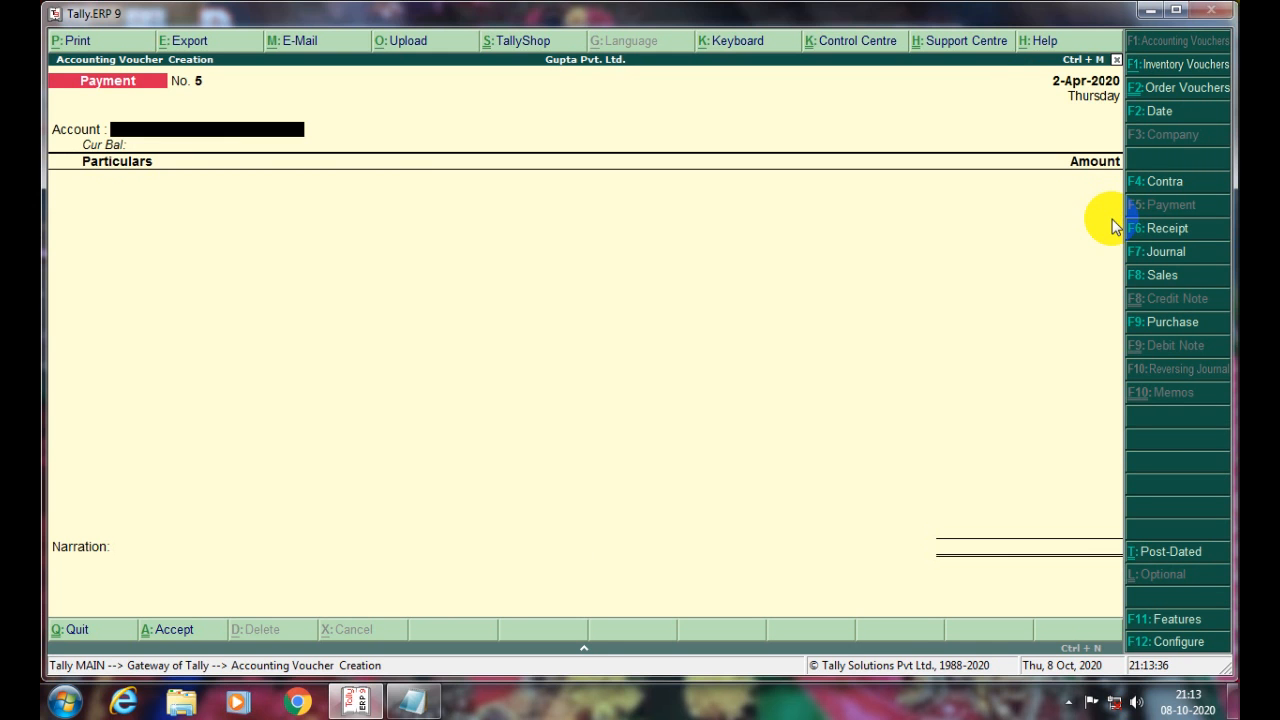
pyautogui.press('Escape')
pyautogui.press('y')
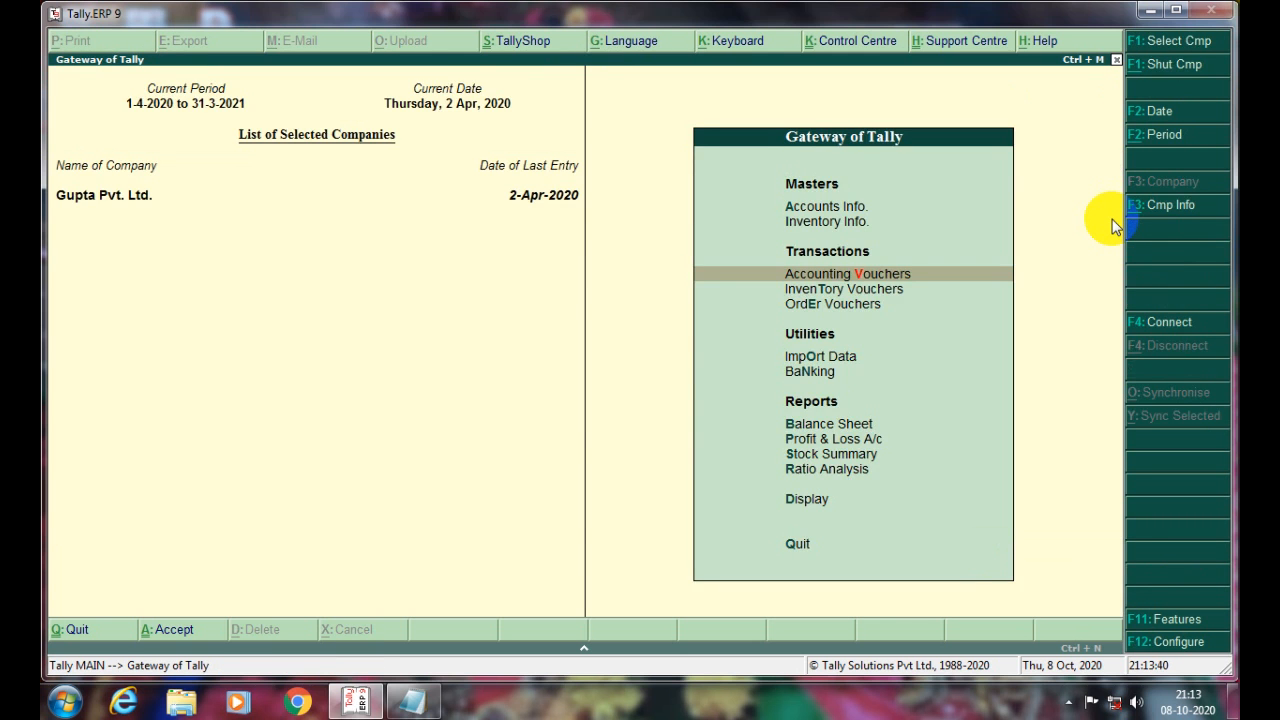
# Open the list of ledgers for the Account Books ledger report.
pyautogui.press('d')
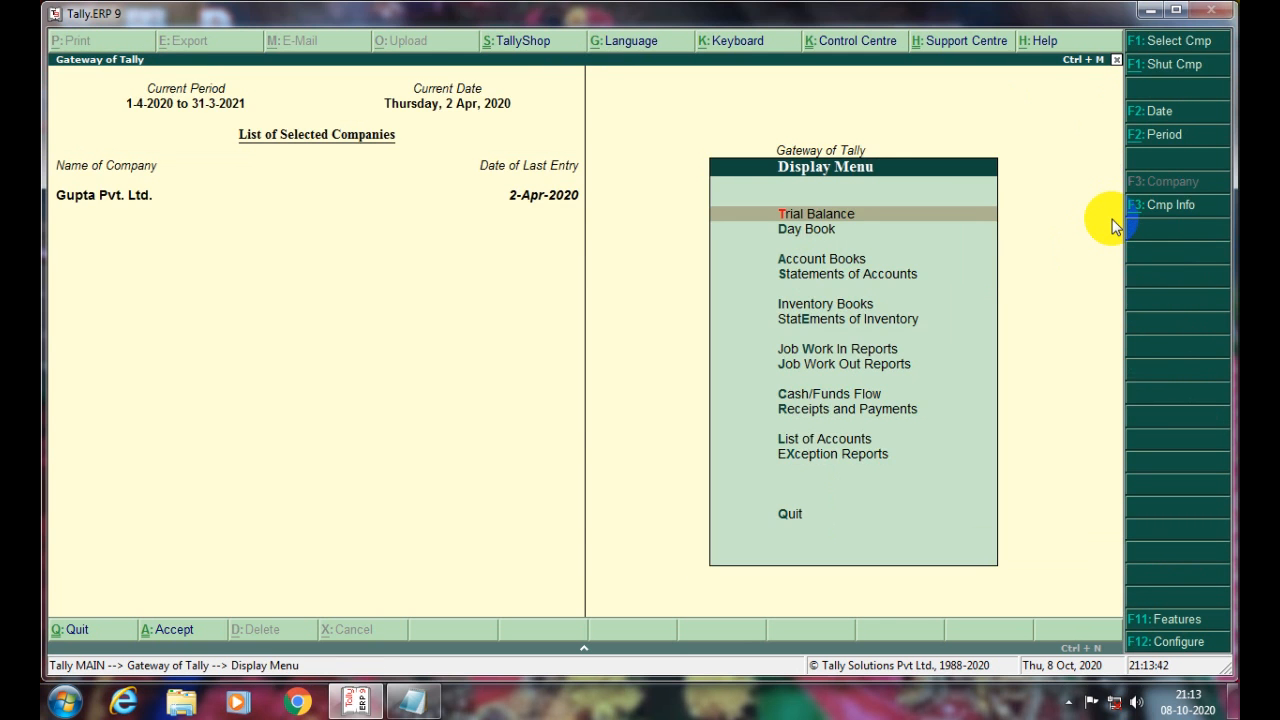
pyautogui.press('s')
pyautogui.press('Escape')
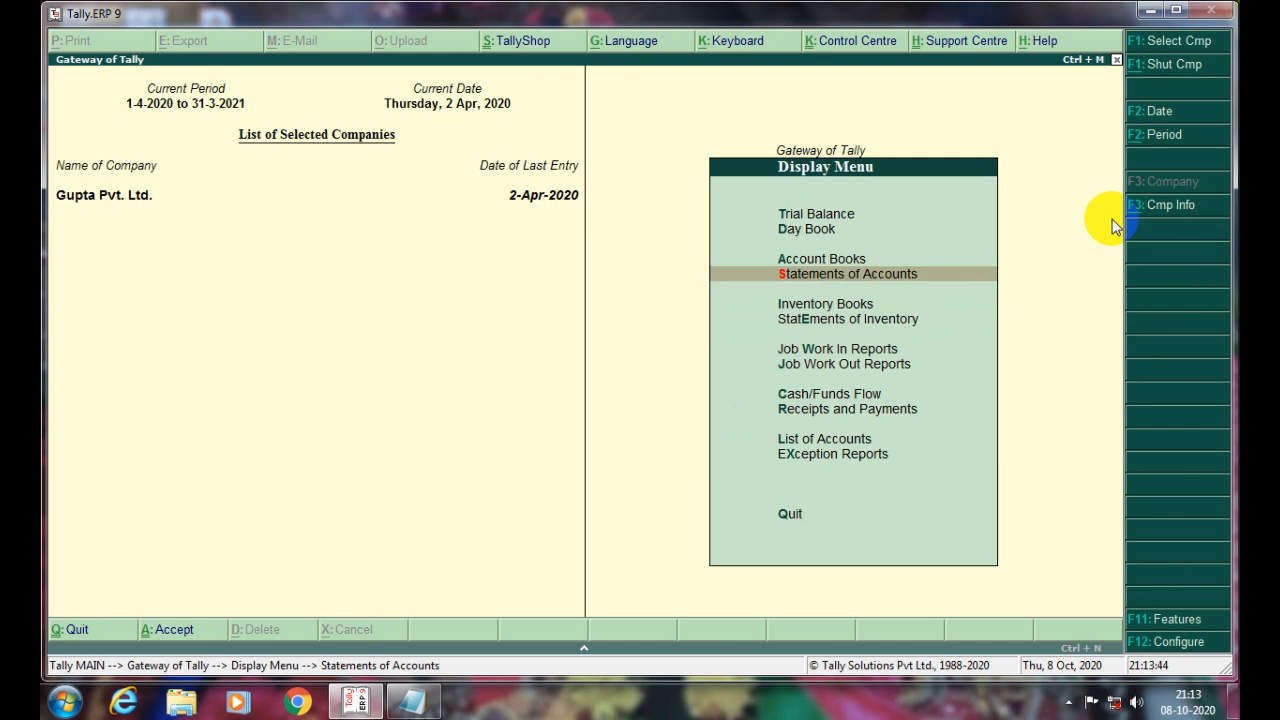
pyautogui.press('Up')
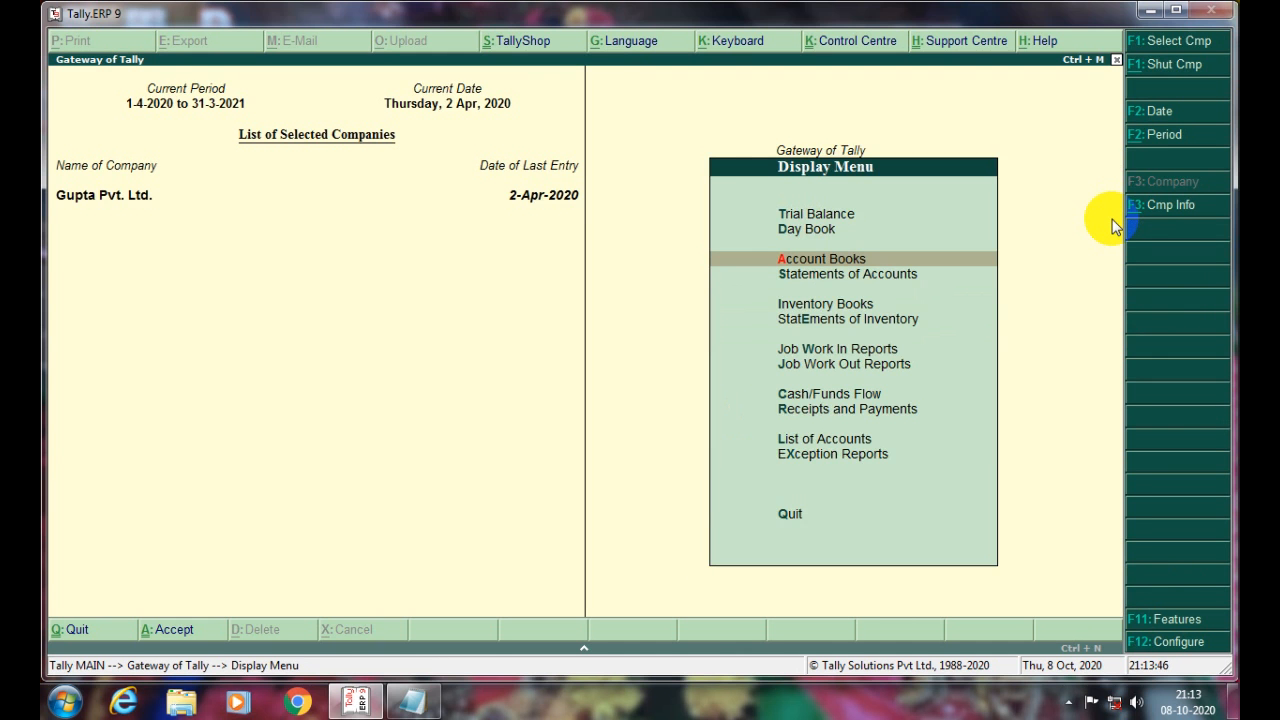
pyautogui.press('Return')
pyautogui.press('Down')
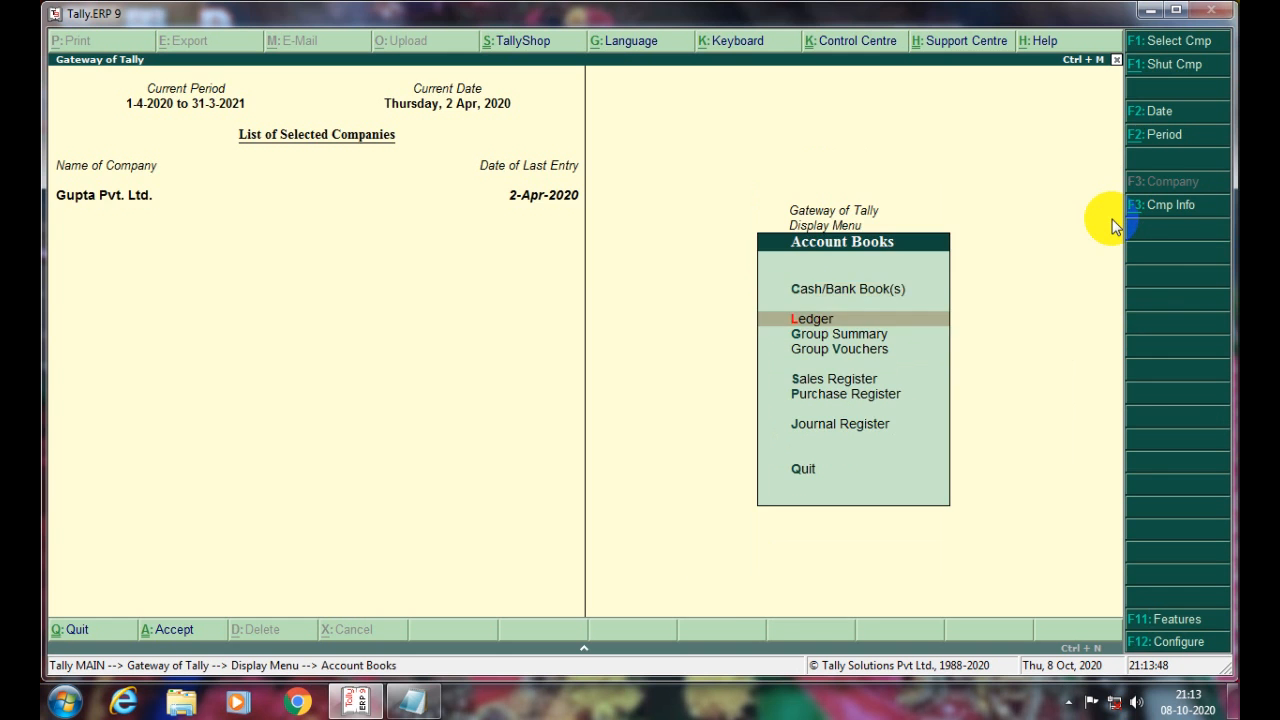
pyautogui.press('Return')
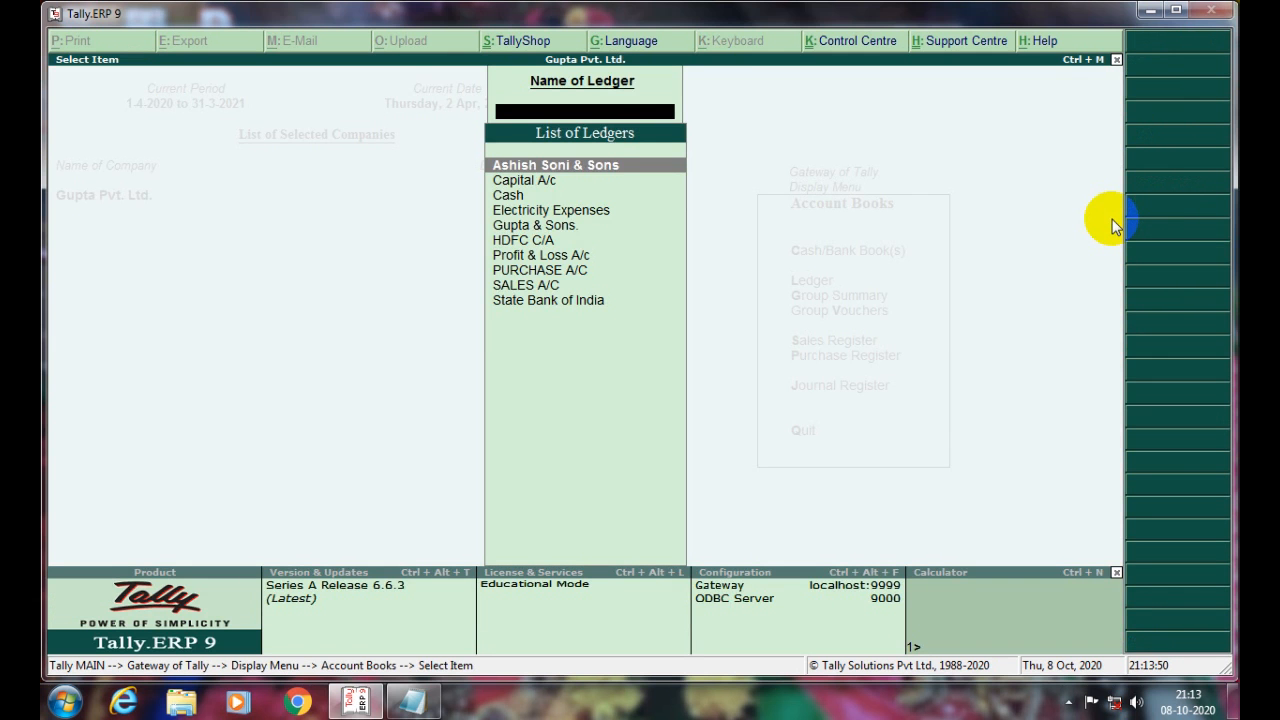
# Display the ledger vouchers of Gupta & Sons.
pyautogui.press('Down')
pyautogui.press('Down')
pyautogui.press('Down')
pyautogui.press('Down')
pyautogui.press('Up')
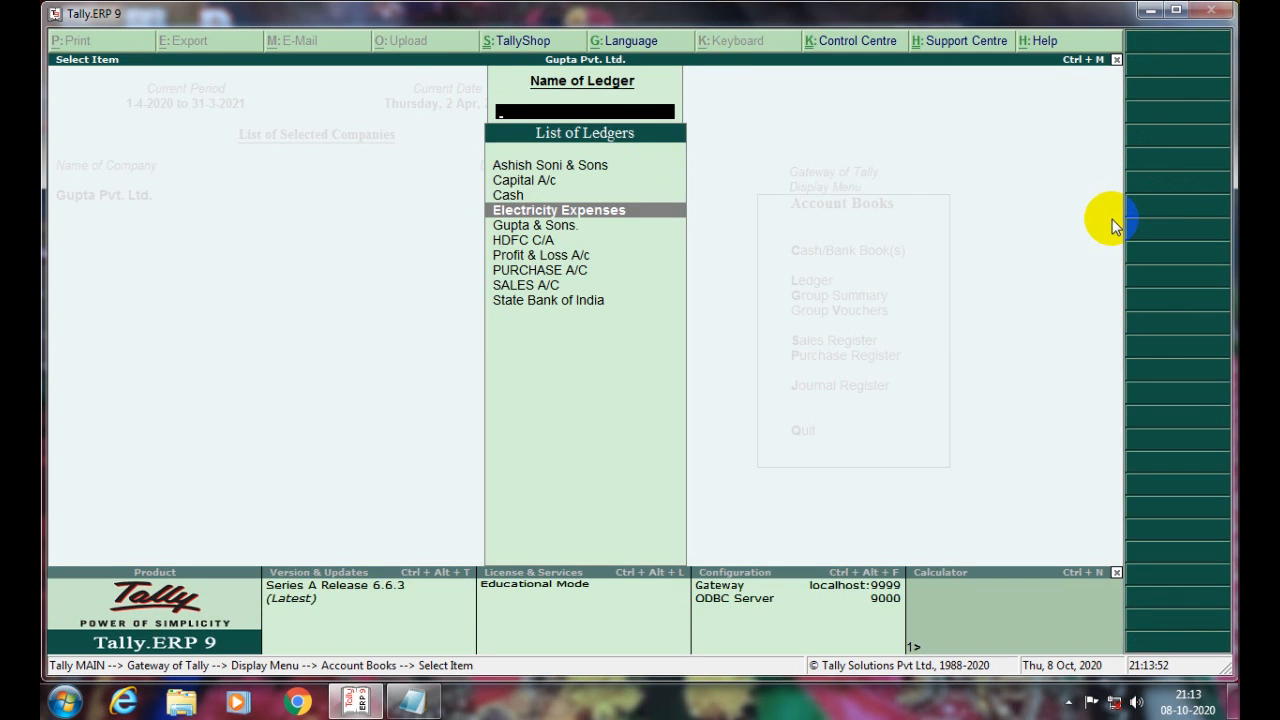
pyautogui.press('Down')
pyautogui.press('Up')
pyautogui.press('Down')
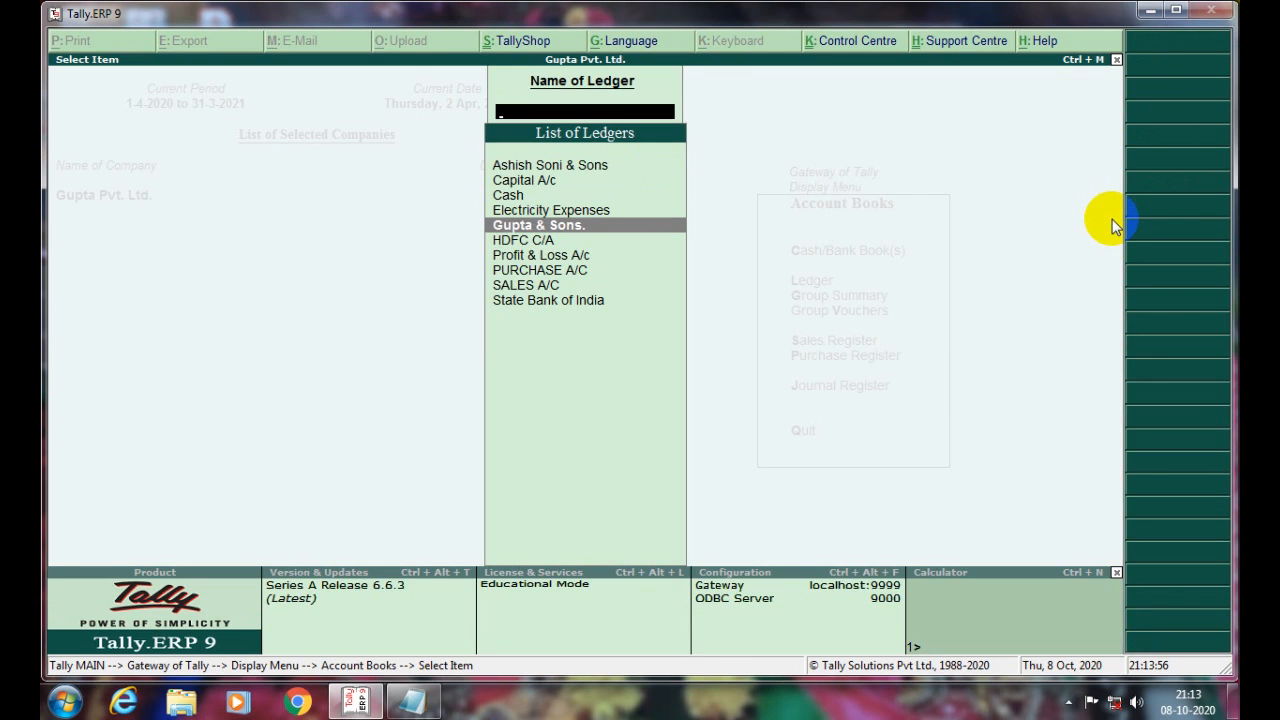
pyautogui.press('Return')
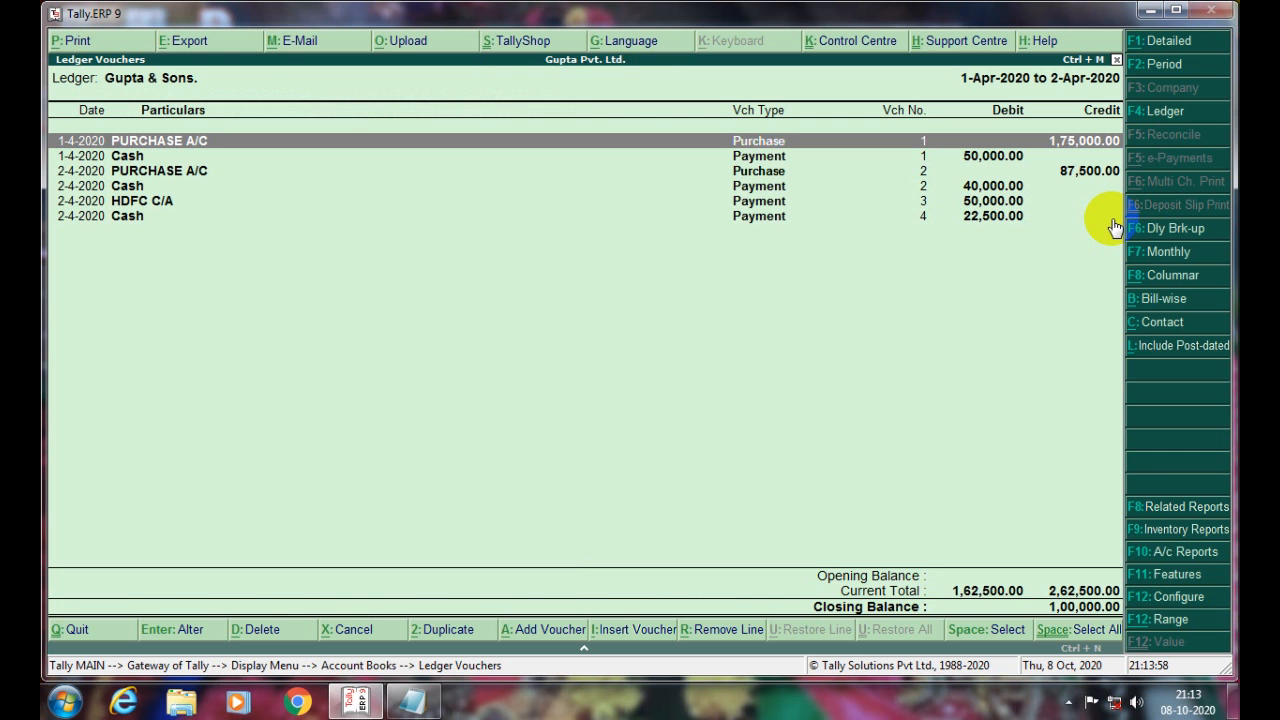
# Examine the purchase and payment entries in the Gupta & Sons. ledger one by one.
pyautogui.press('Down')
pyautogui.press('Down')
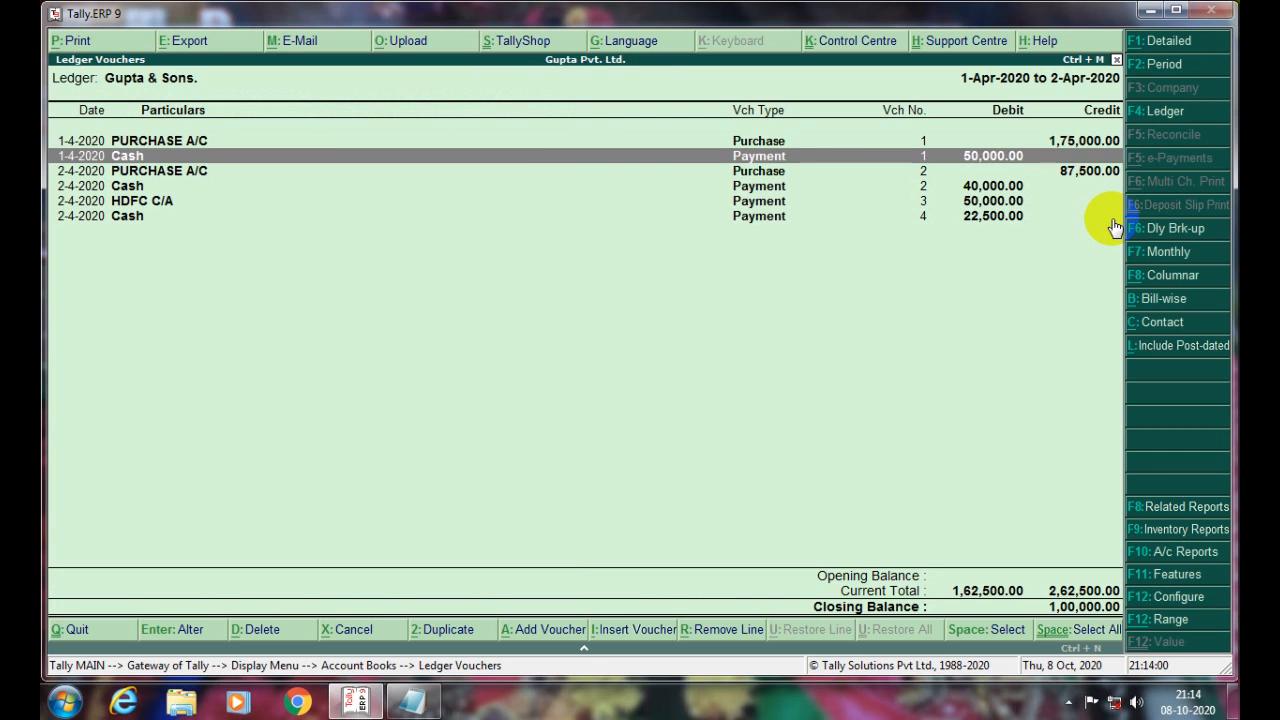
pyautogui.press('Up')
pyautogui.press('Up')
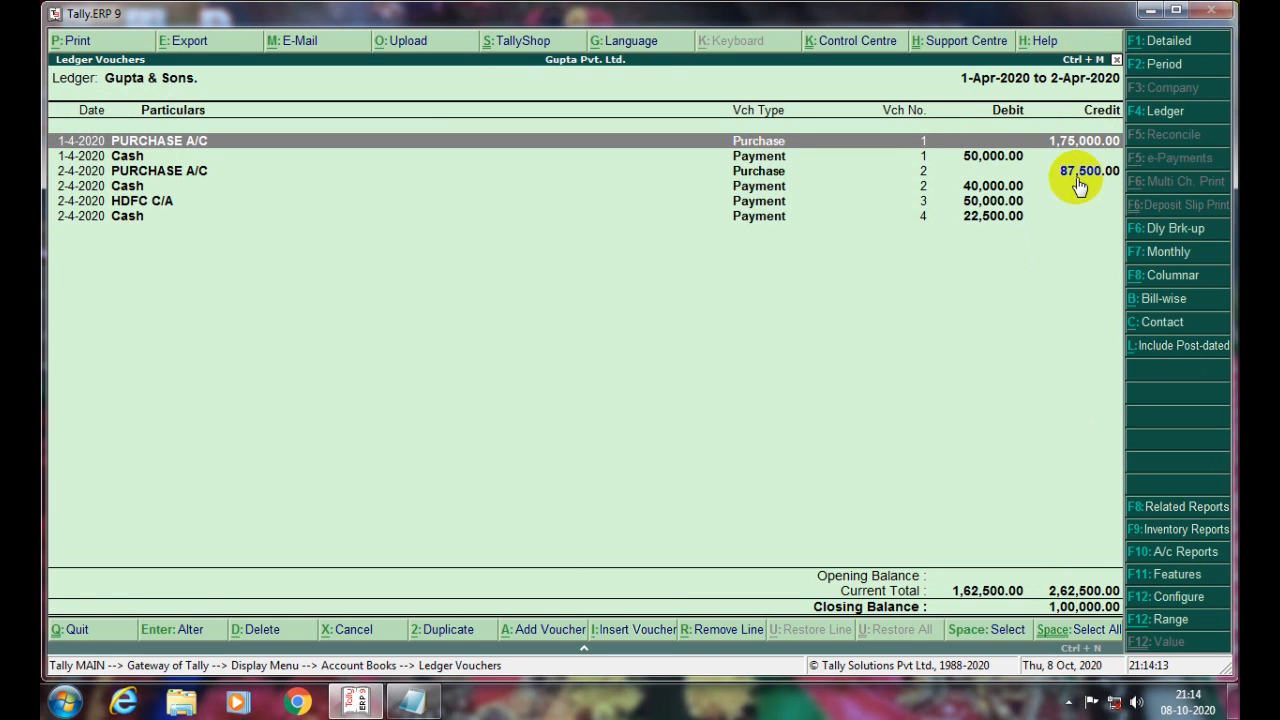
pyautogui.click(975, 160)
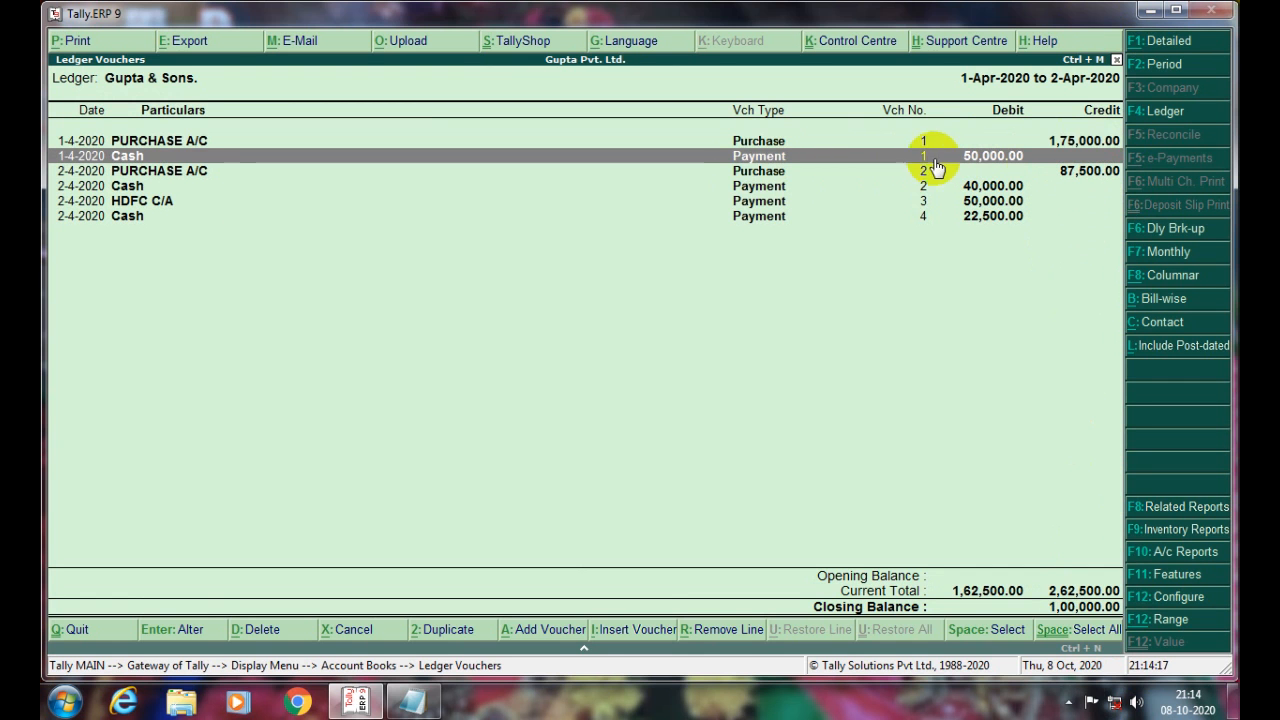
pyautogui.click(781, 190)
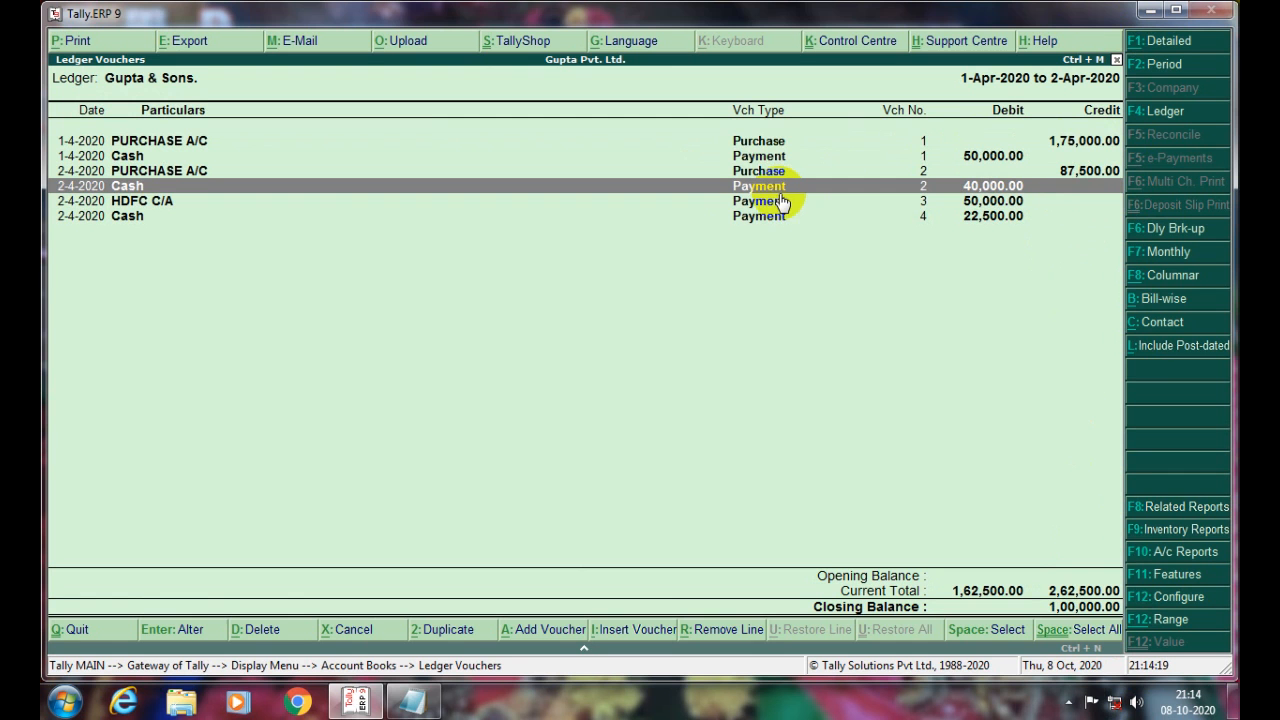
pyautogui.click(781, 204)
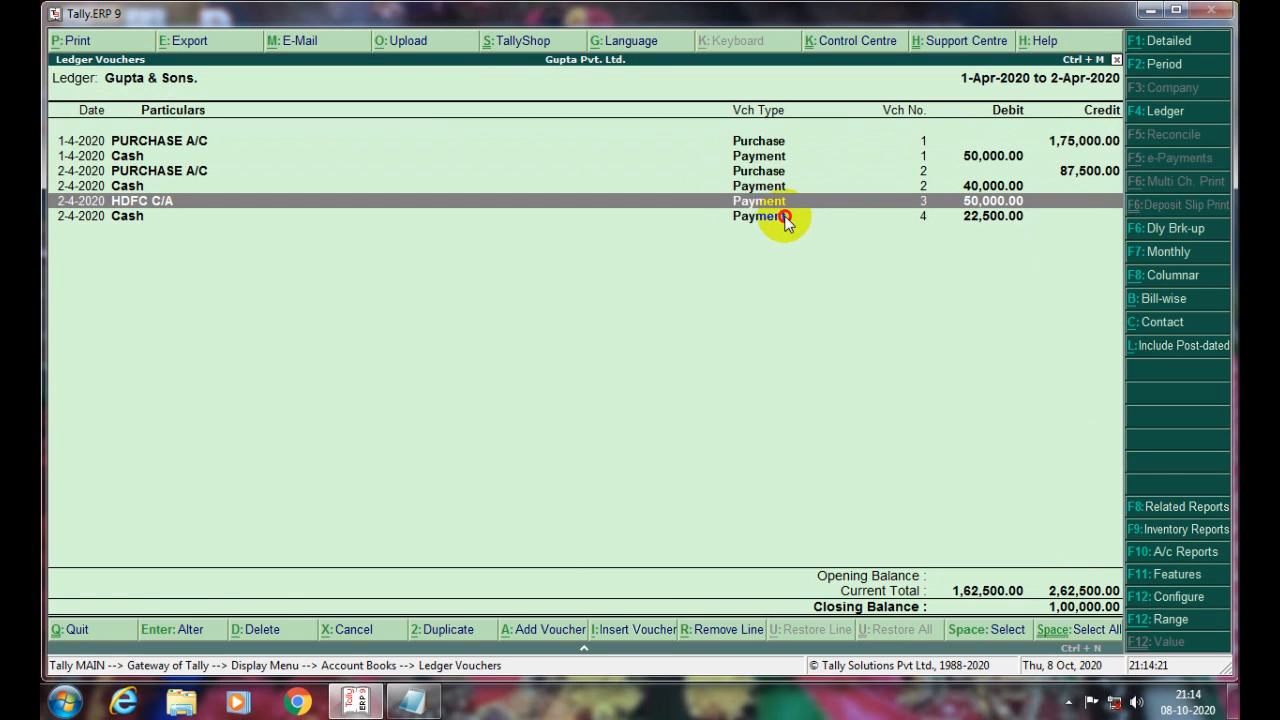
pyautogui.click(786, 218)
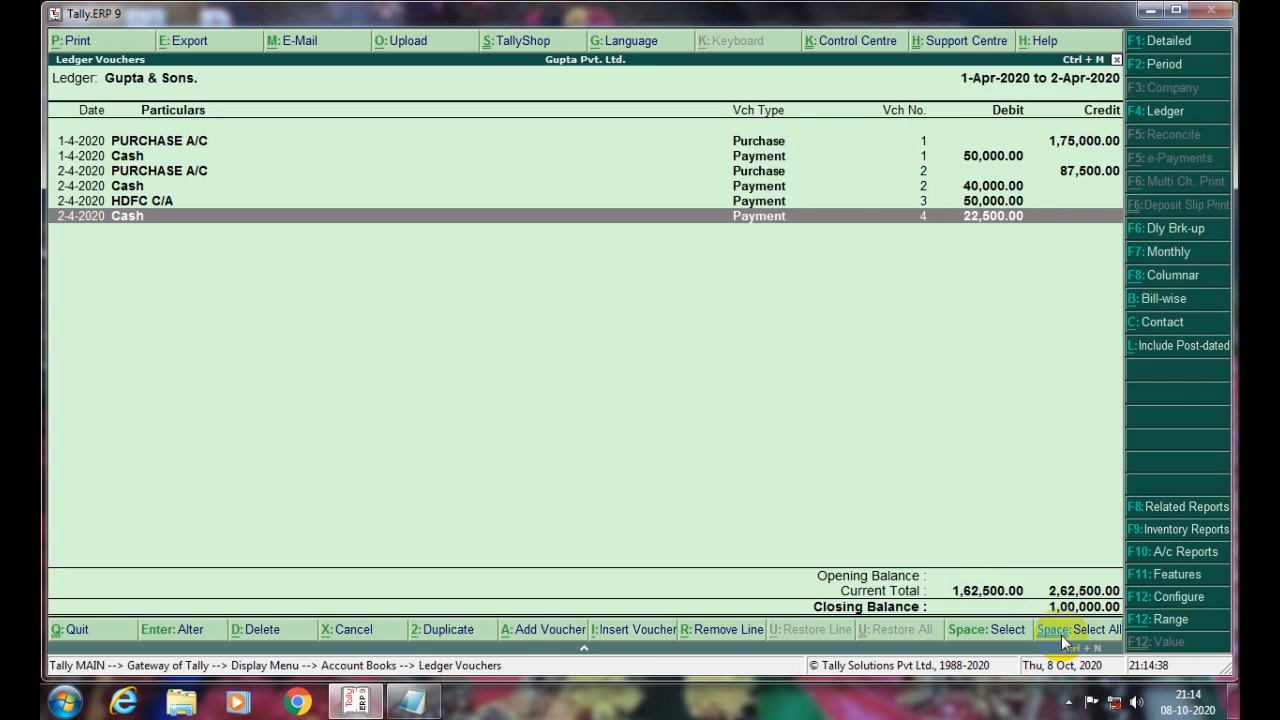
# Switch the Gupta & Sons. ledger to the bill-wise outstanding view and examine each bill's pending amount.
pyautogui.hotkey('alt', 'b')
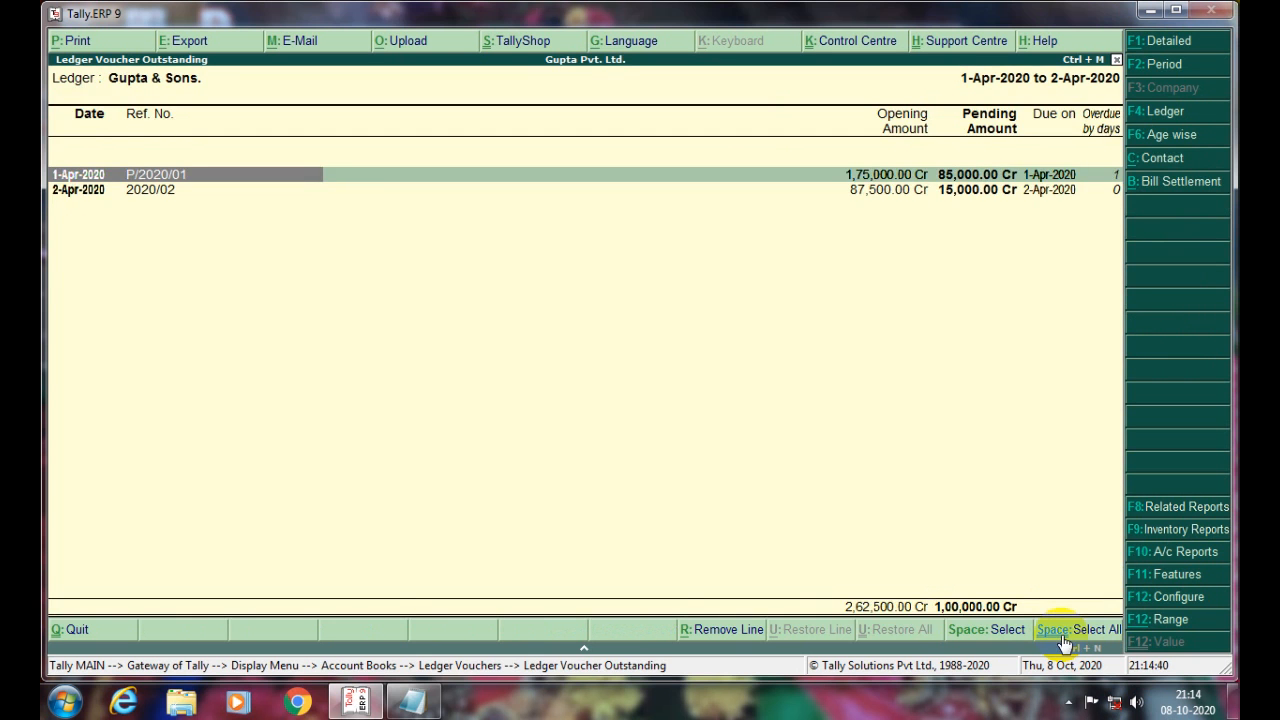
pyautogui.press('Down')
pyautogui.press('Up')
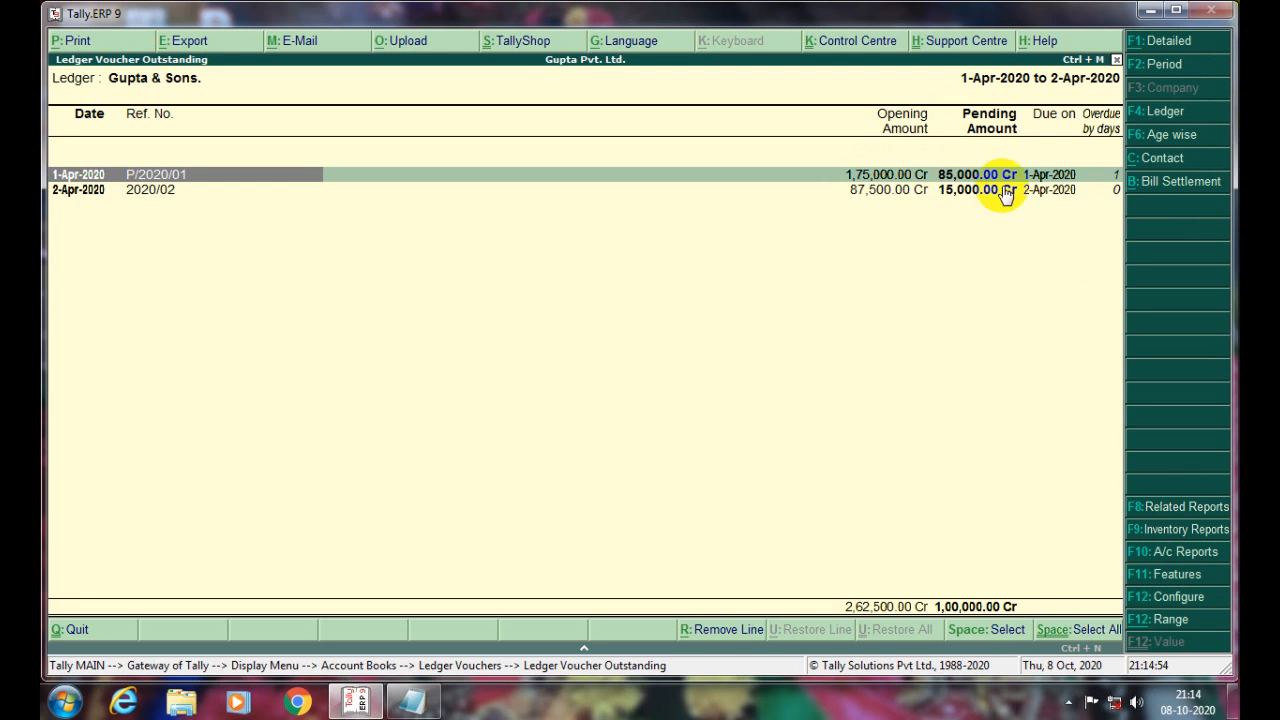
# Start a bill settlement for Gupta & Sons. bill 2020/02, dated 2-Apr-2020, paid from State Bank of India.
pyautogui.click(966, 196)
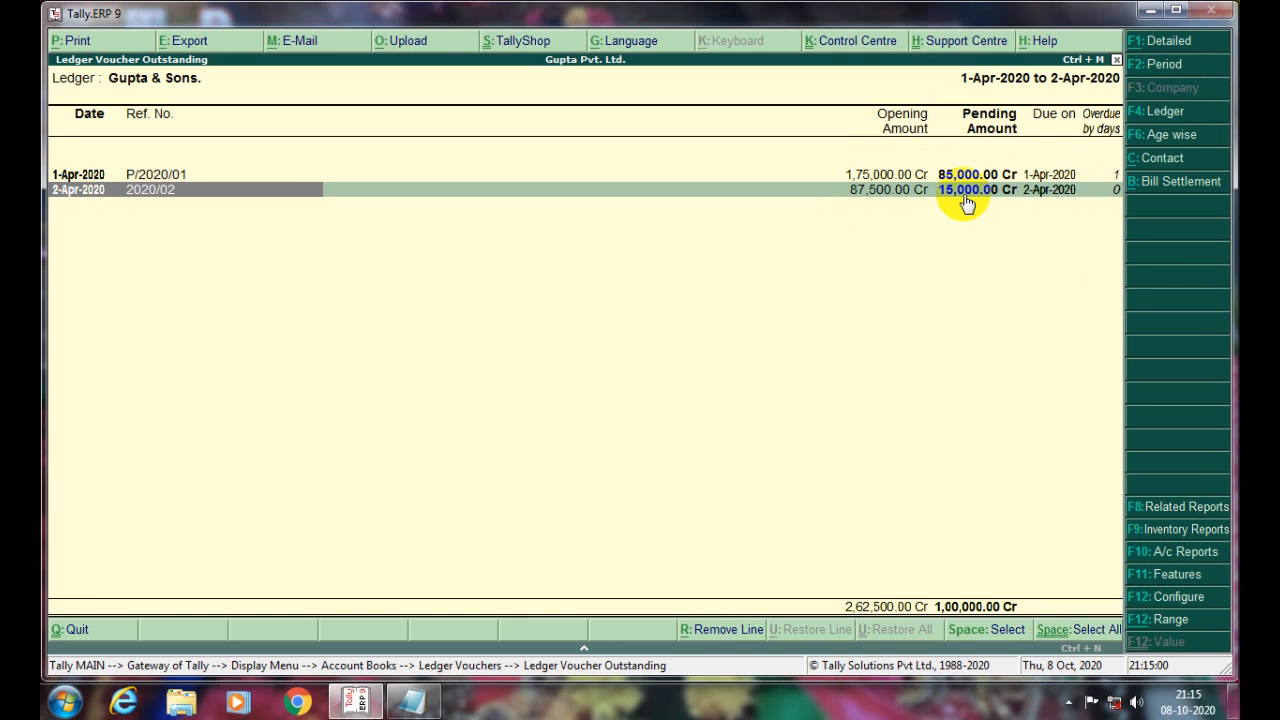
pyautogui.click(1178, 195)
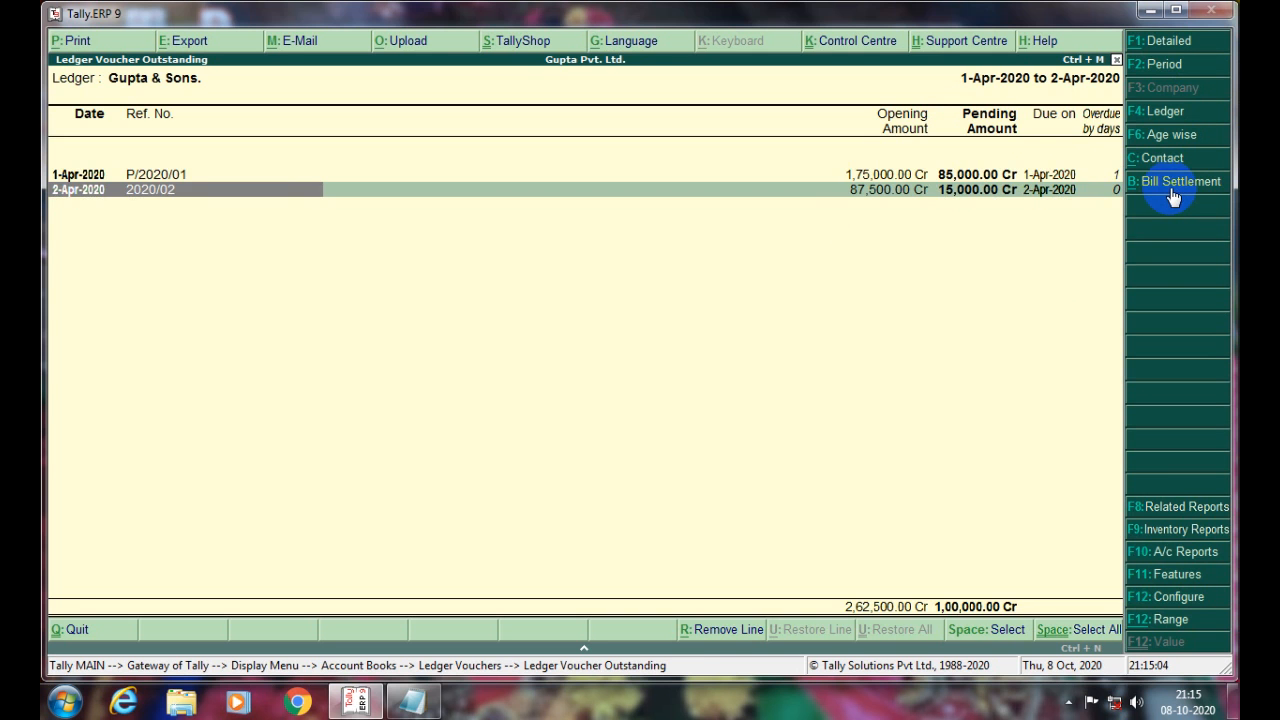
pyautogui.click(1175, 190)
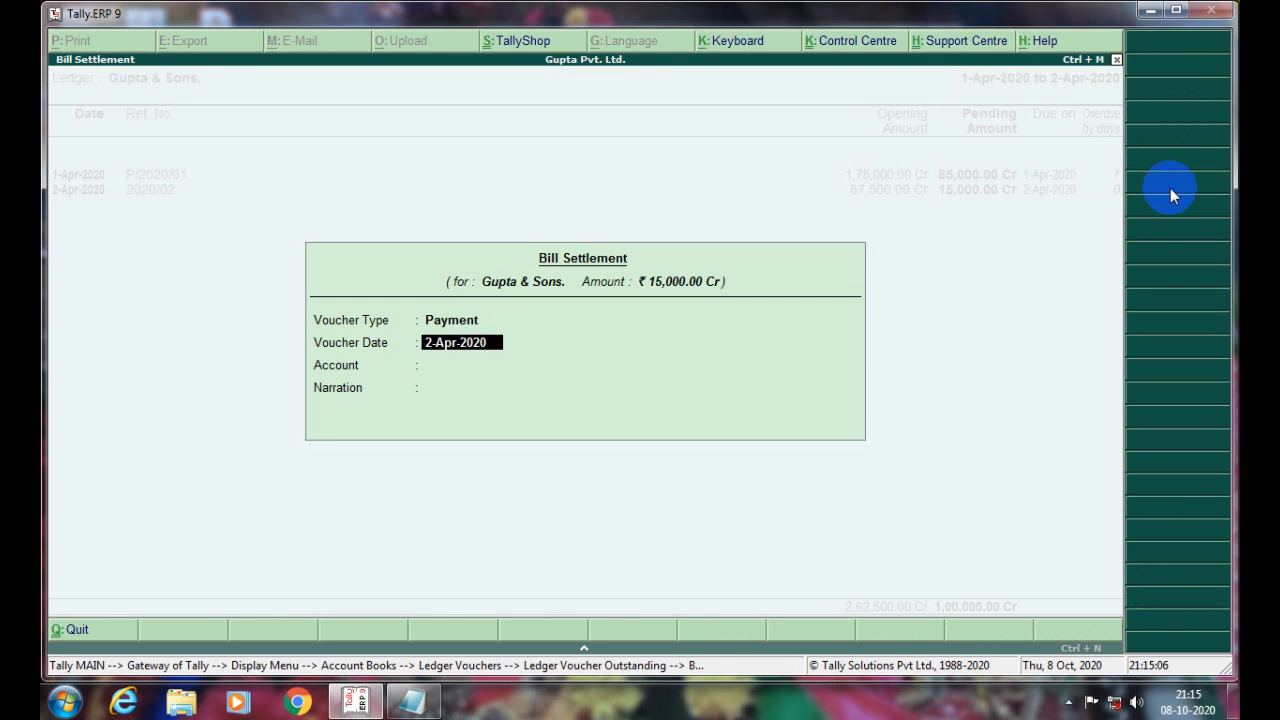
pyautogui.press('Return')
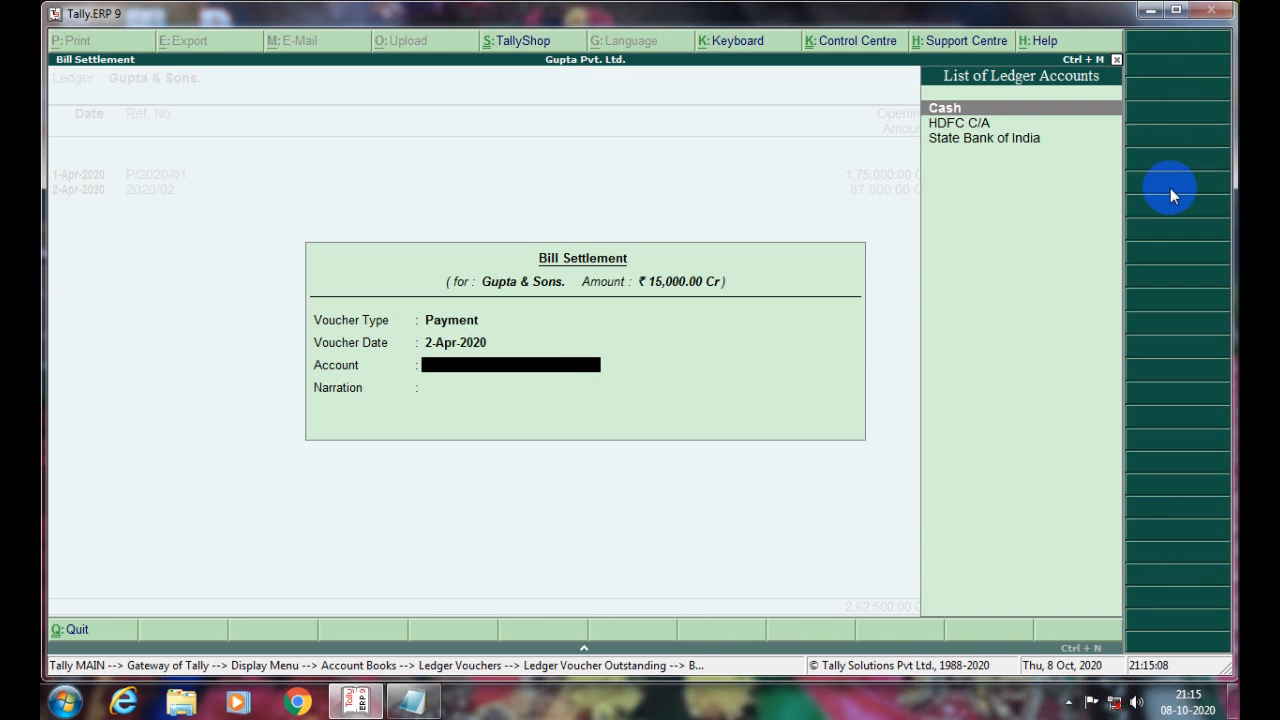
pyautogui.press('Down')
pyautogui.press('Down')
pyautogui.press('Up')
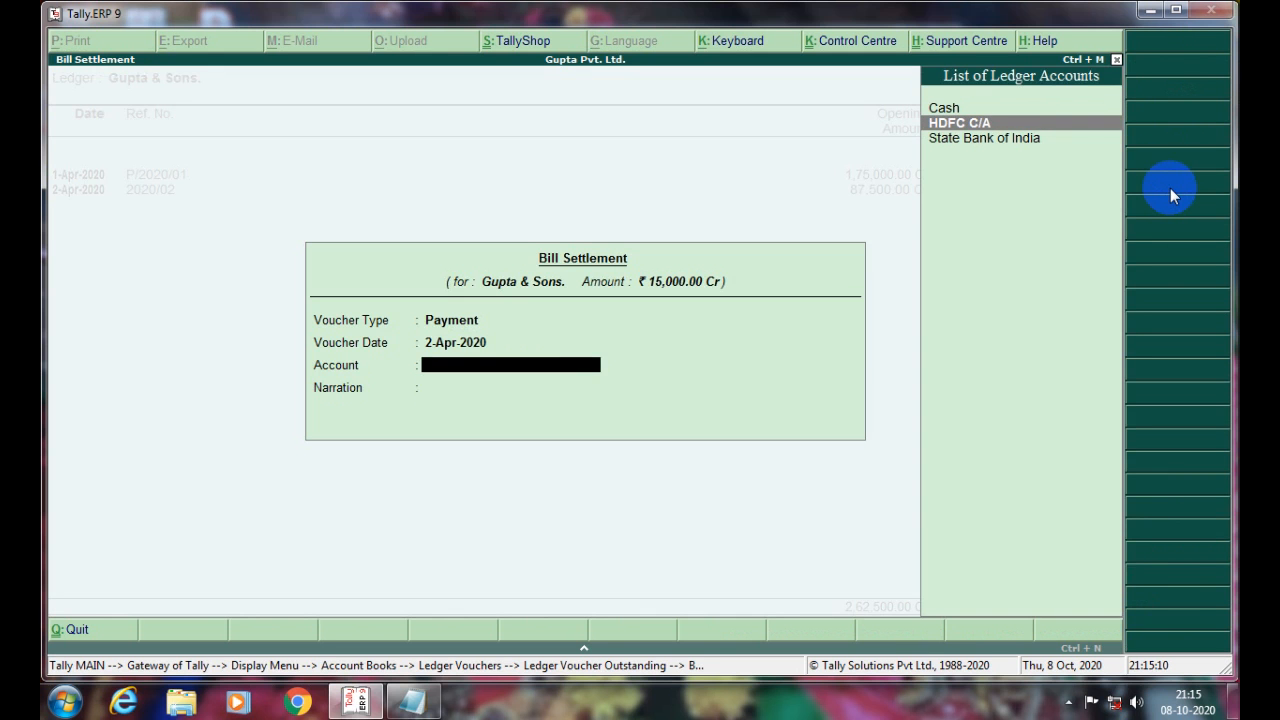
pyautogui.press('Down')
pyautogui.press('Return')
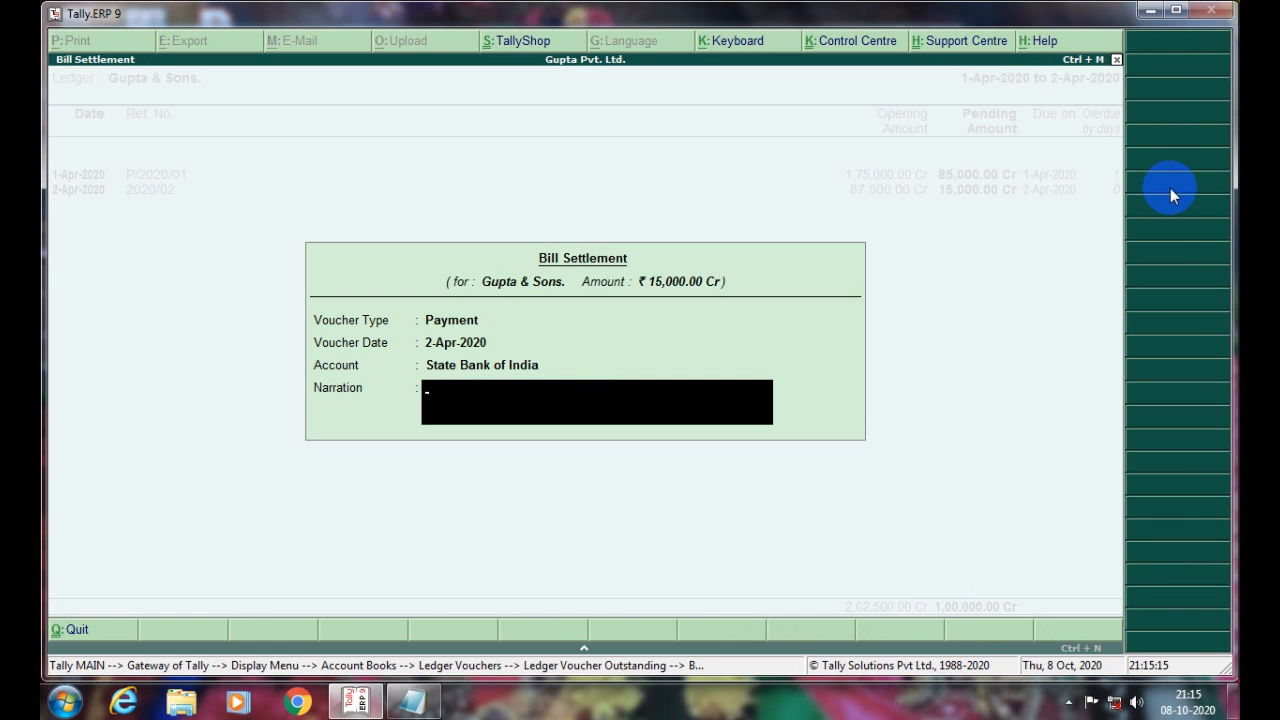
pyautogui.press('Return')
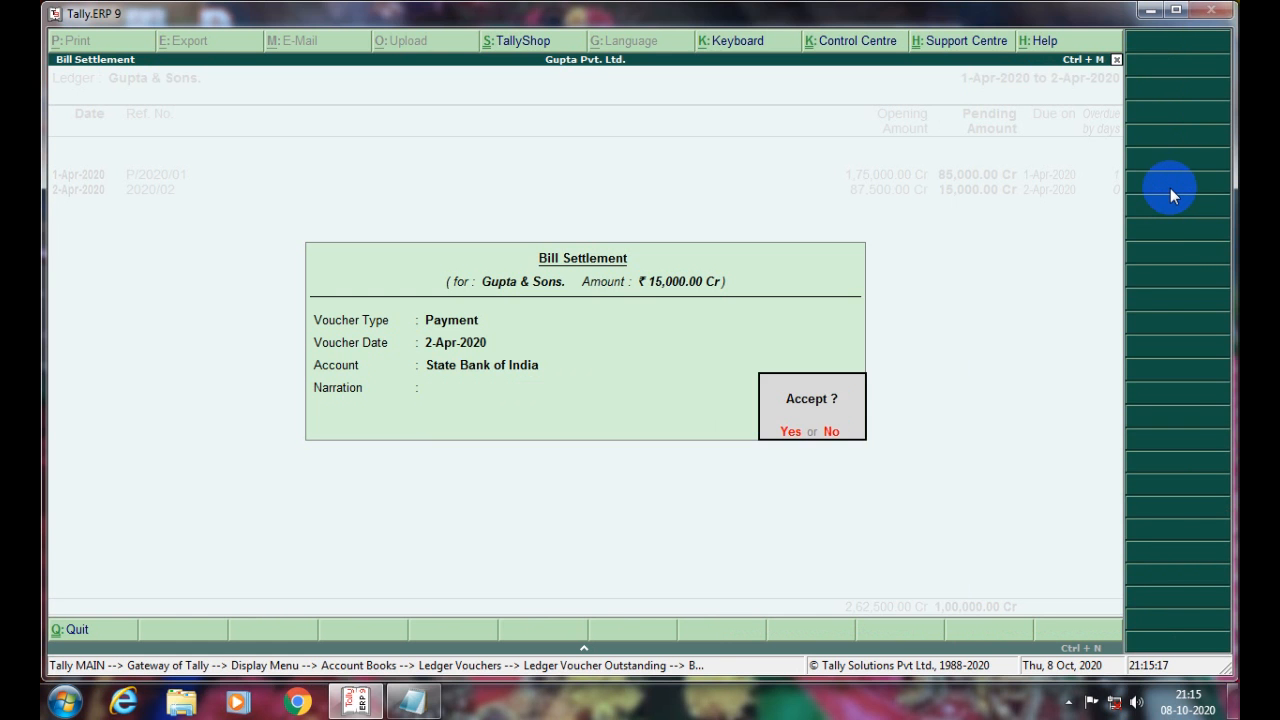
pyautogui.press('Return')
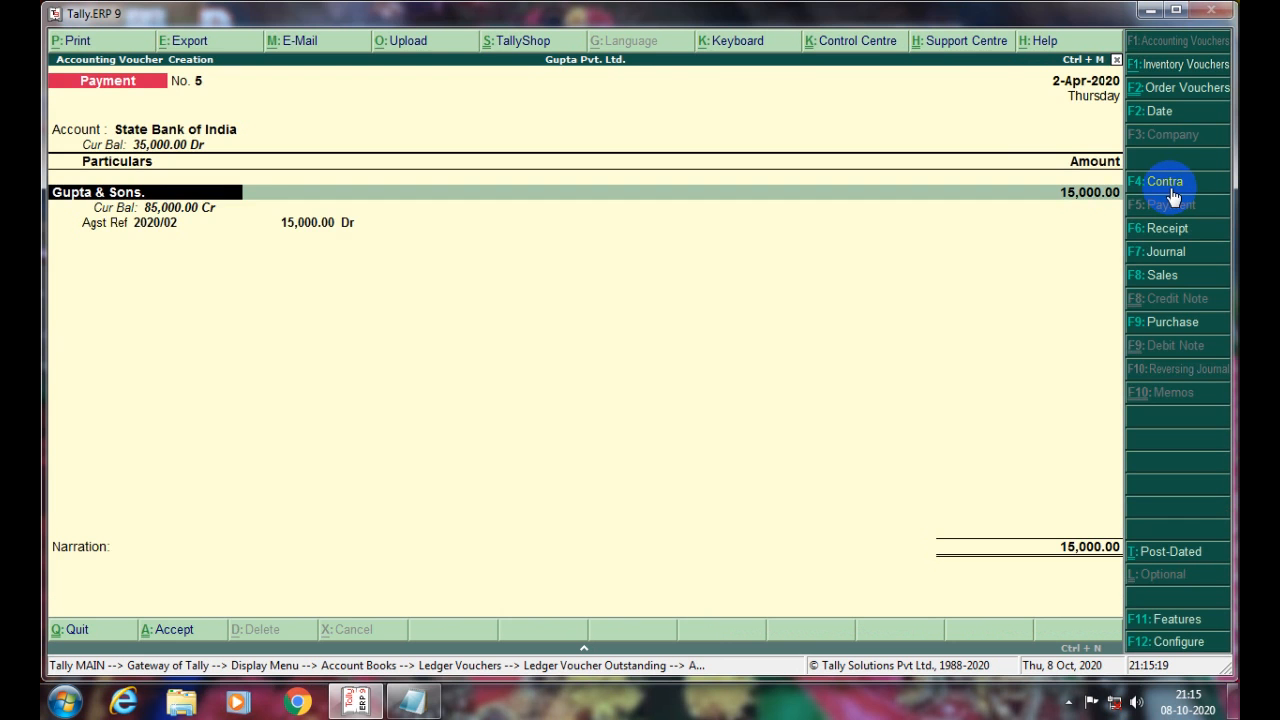
# Record the 15,000 payment voucher to Gupta & Sons. against bill 2020/02, allocating it as a cheque from State Bank of India.
pyautogui.press('Return')
pyautogui.press('Return')
pyautogui.press('Return')
pyautogui.press('Return')
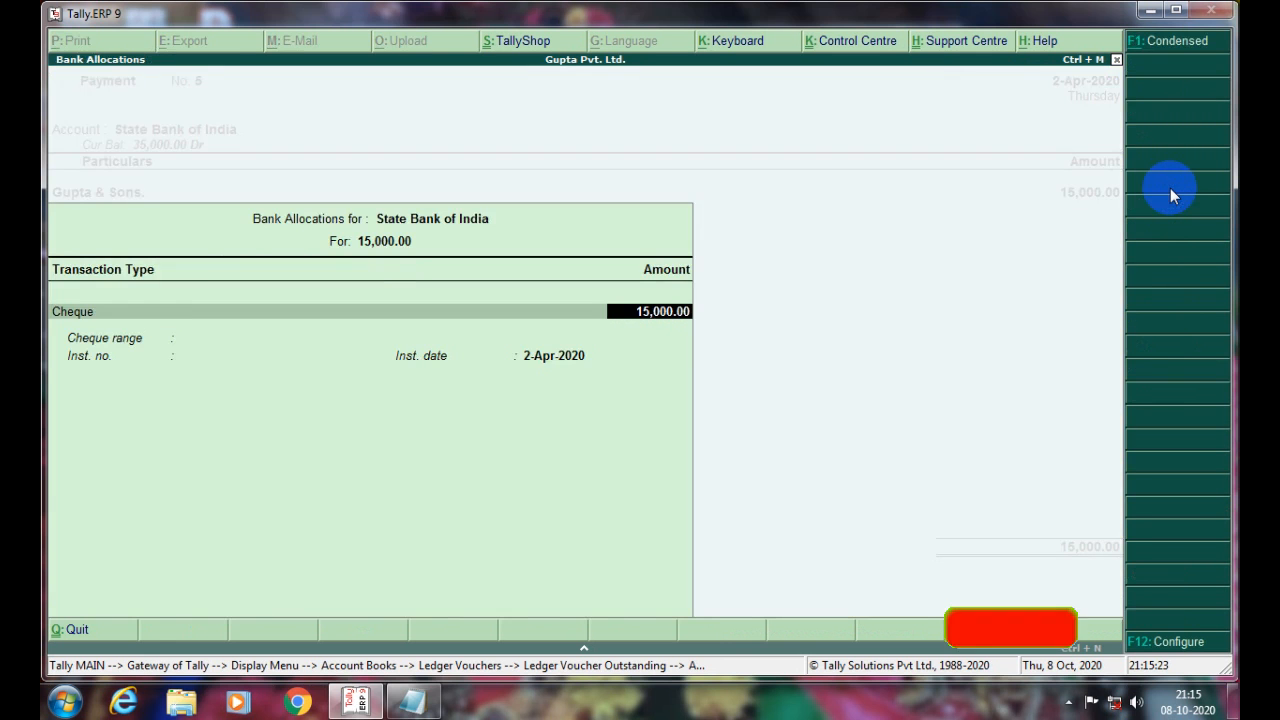
pyautogui.press('Return')
pyautogui.press('Return')
pyautogui.press('Return')
pyautogui.press('Return')
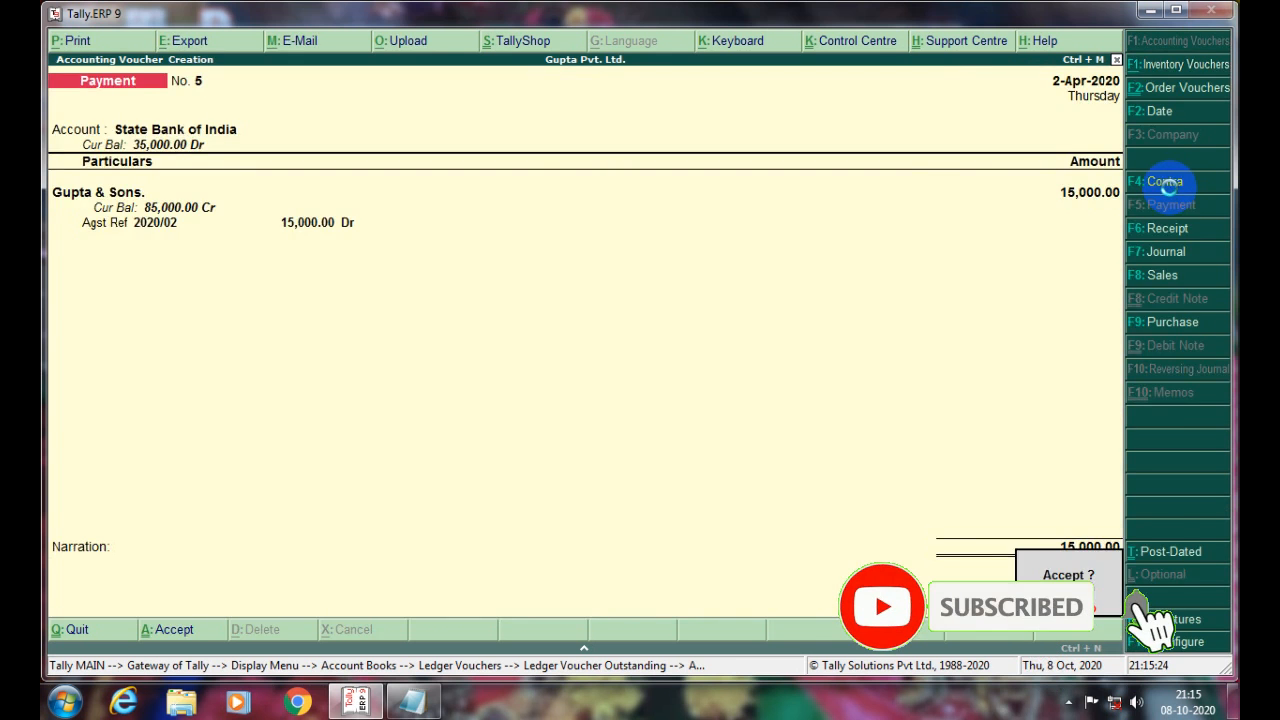
pyautogui.press('Return')
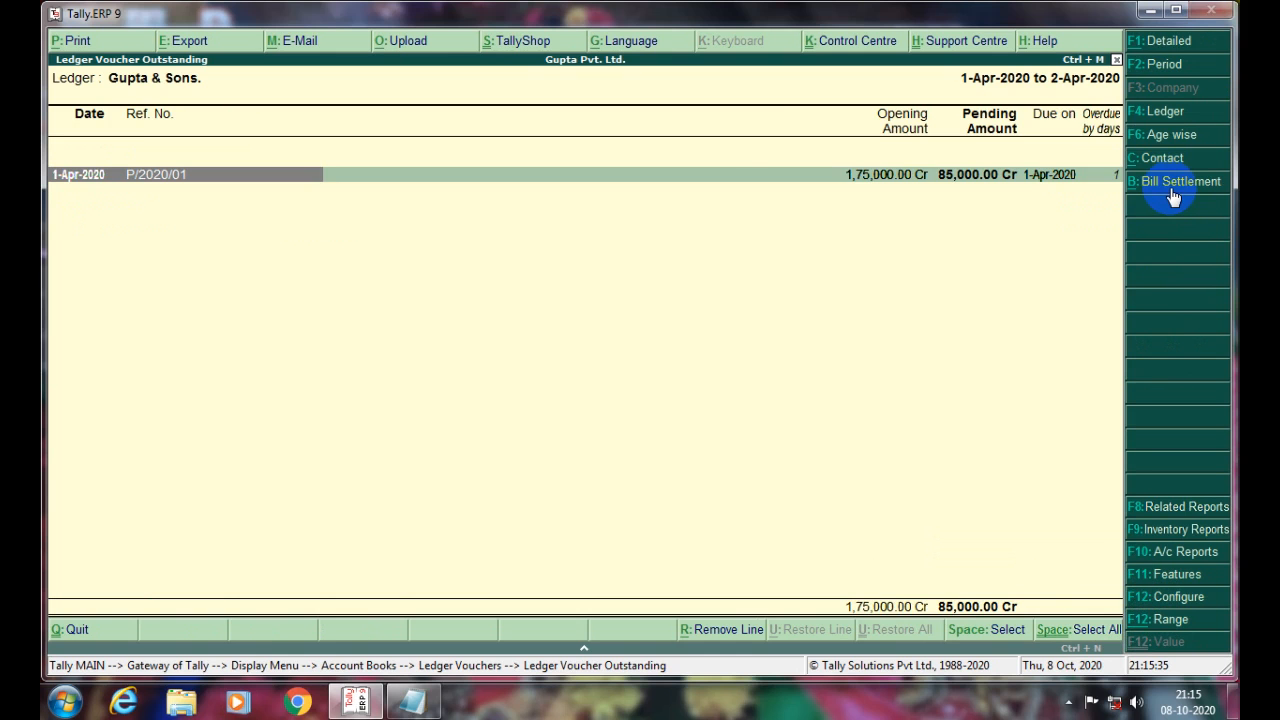
# Close the Gupta & Sons. outstanding and ledger voucher reports and return to the Display Menu.
pyautogui.press('Escape')
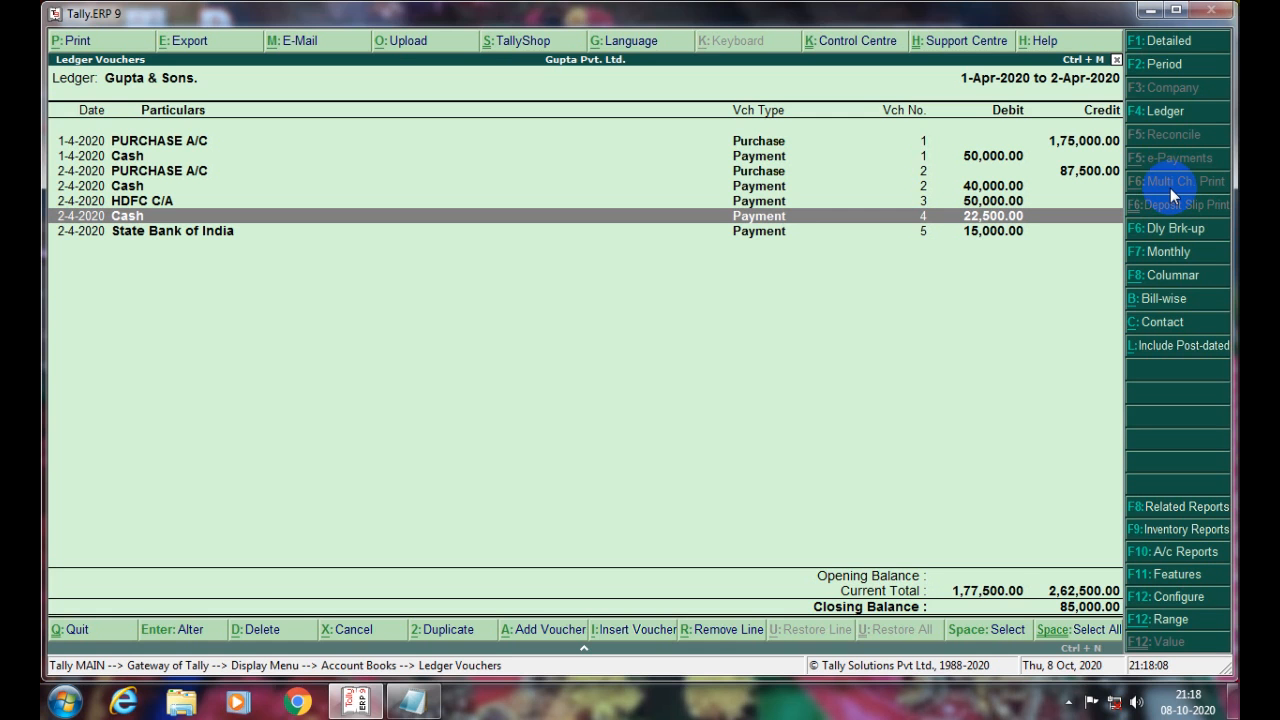
pyautogui.press('Escape')
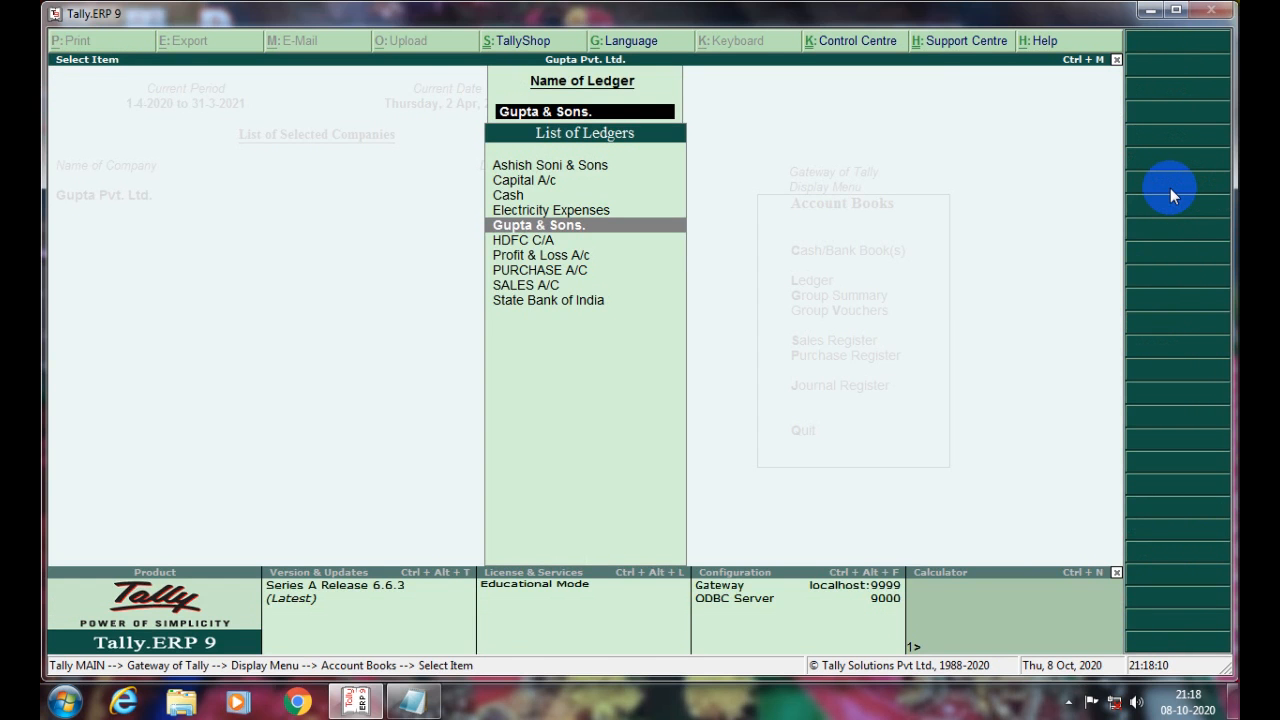
pyautogui.press('Escape')
pyautogui.press('Escape')
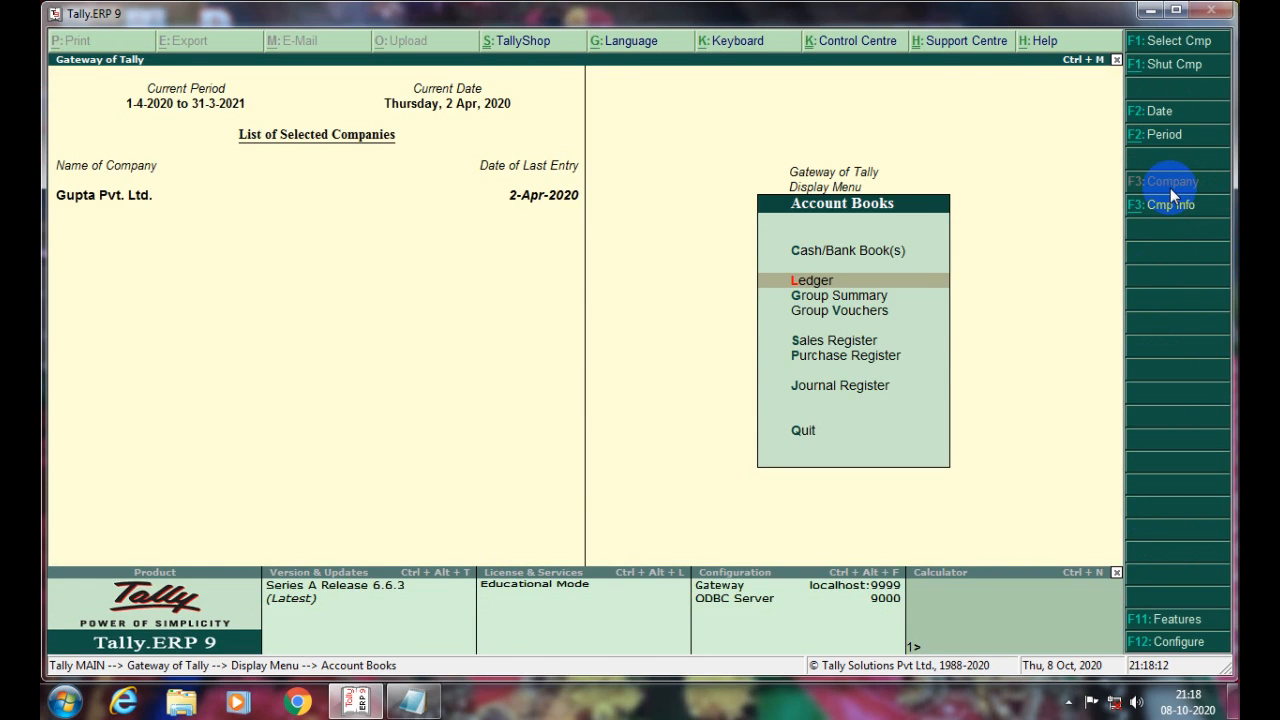
pyautogui.press('Escape')
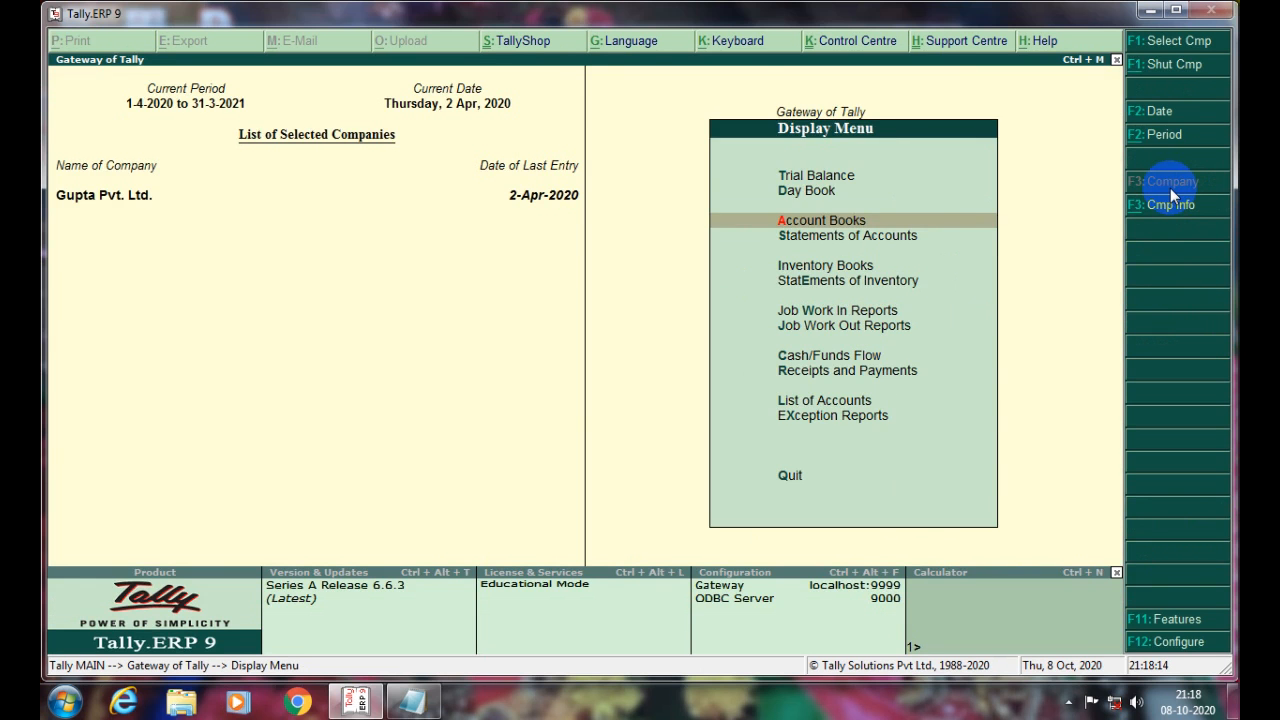
# Open the list of groups for the Account Books group summary.
pyautogui.press('Return')
pyautogui.press('Down')
pyautogui.press('Down')
pyautogui.press('Up')
pyautogui.press('Down')
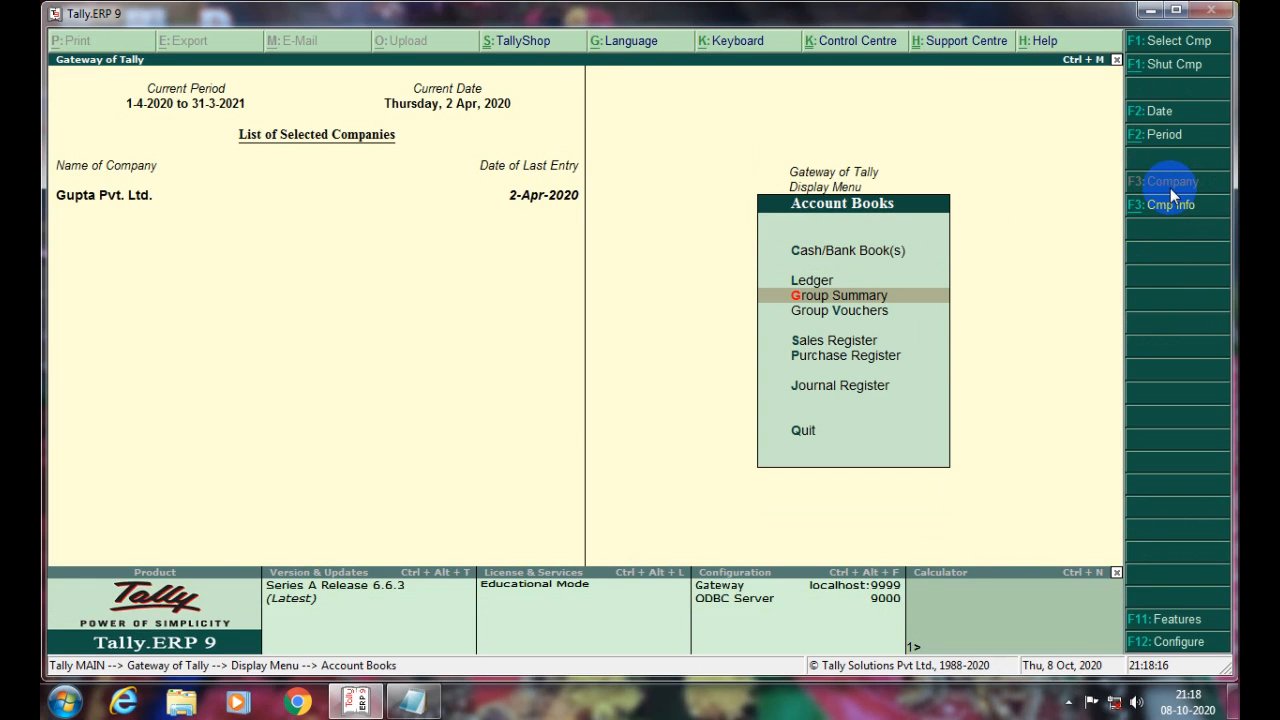
pyautogui.press('Return')
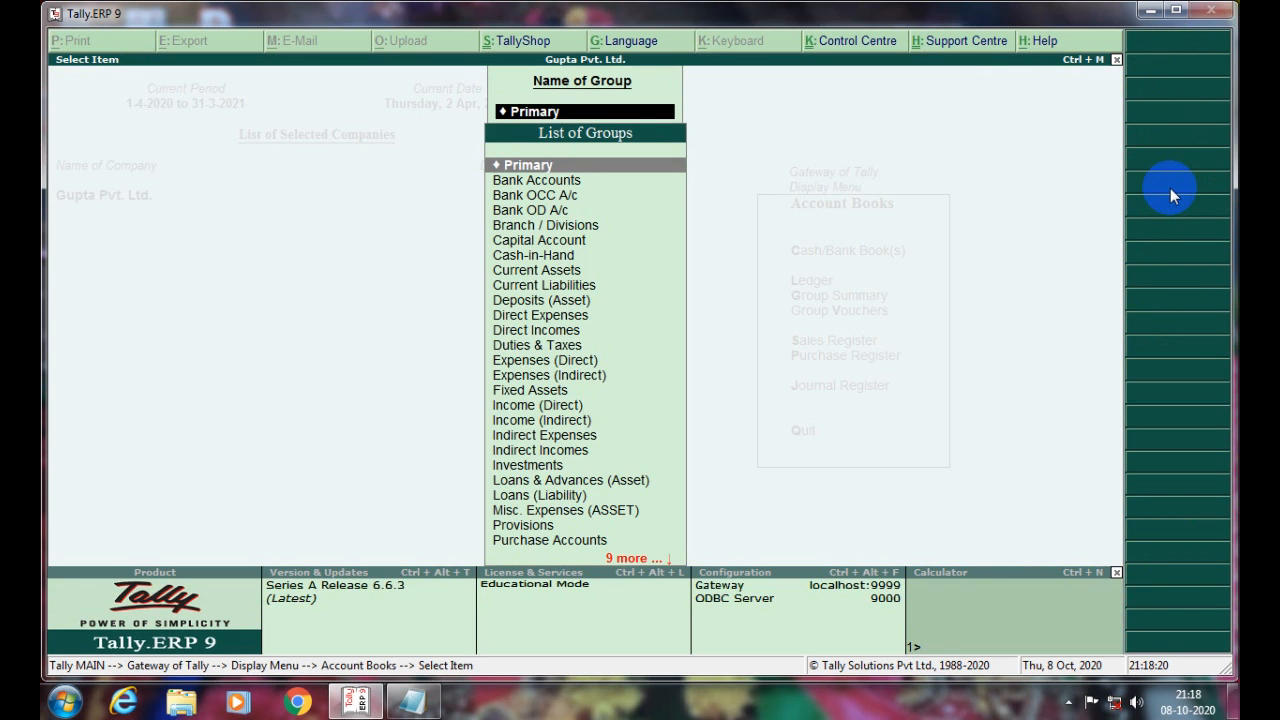
# Display the Bank Accounts group summary, review the closing balance of each bank, and return to Account Books.
pyautogui.write('H')
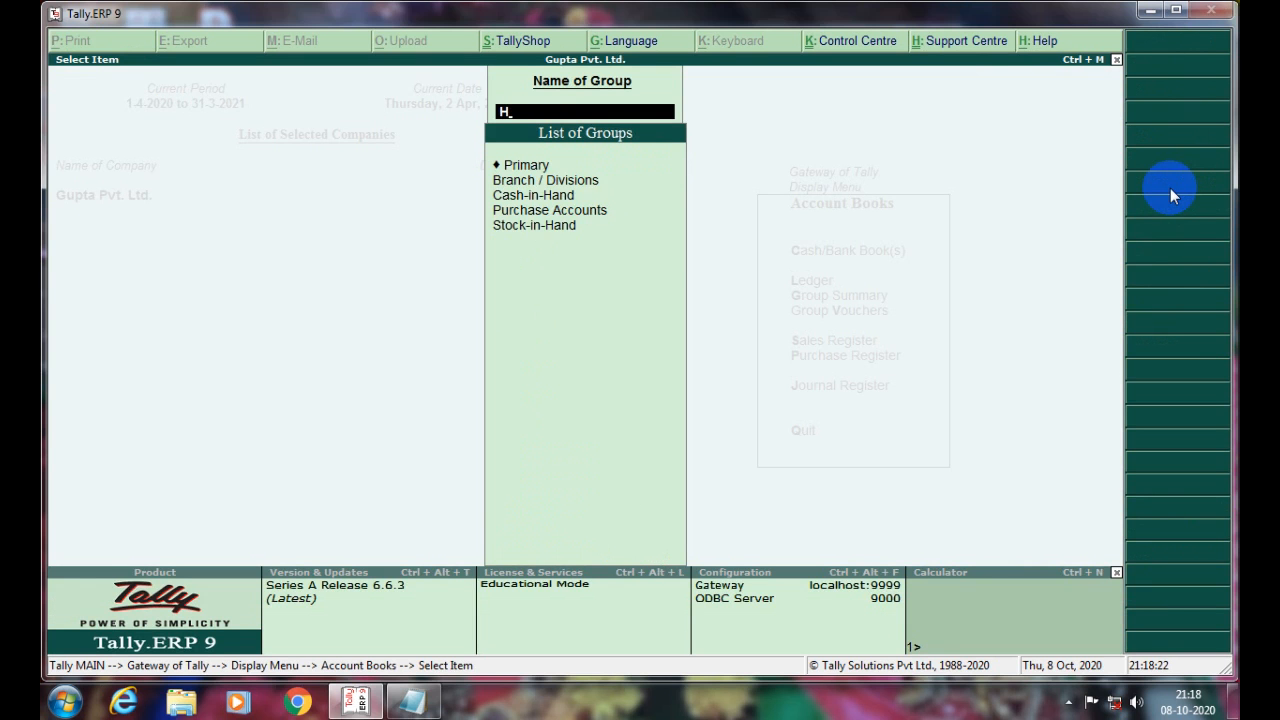
pyautogui.press('BackSpace')
pyautogui.write('Ba')
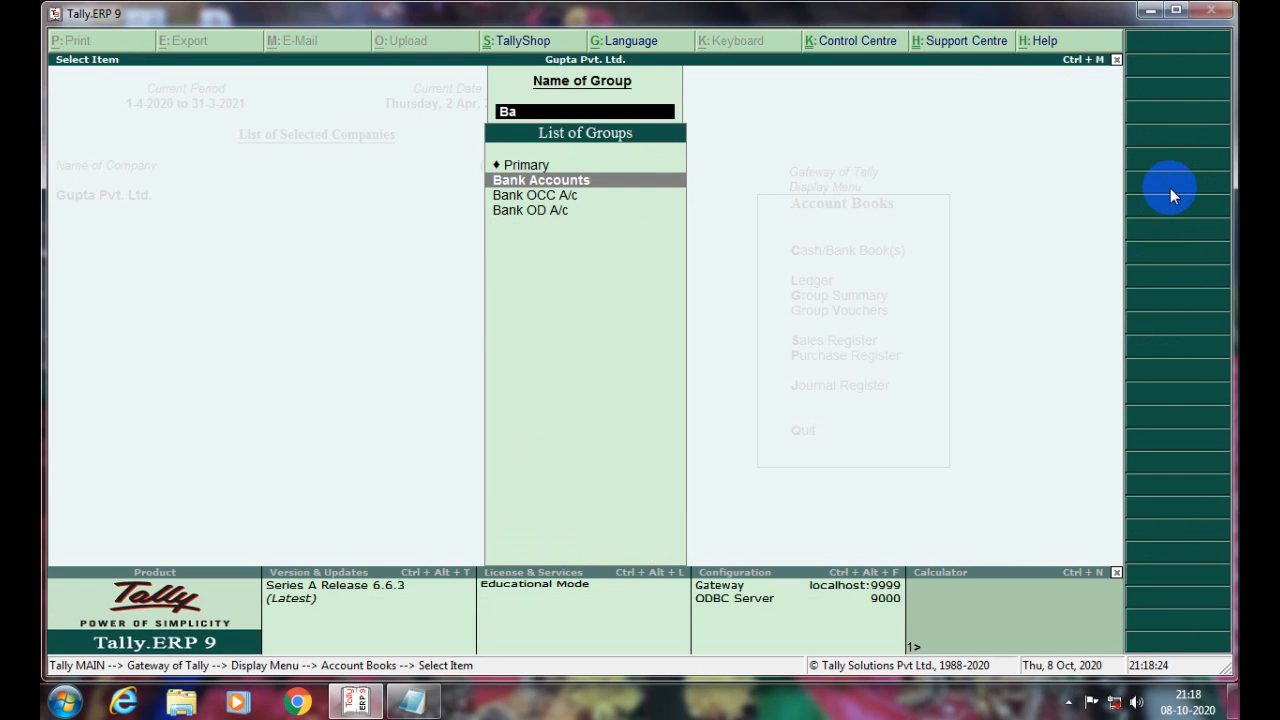
pyautogui.press('Return')
pyautogui.press('Down')
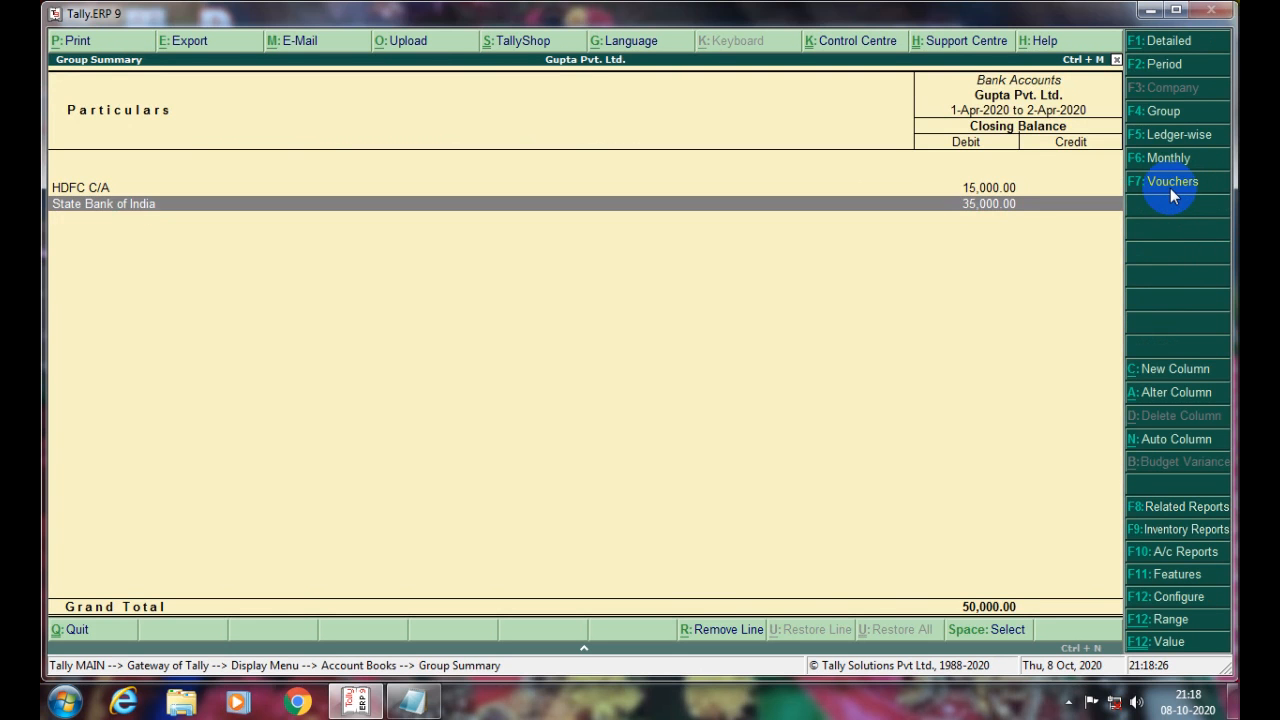
pyautogui.press('Up')
pyautogui.press('Down')
pyautogui.press('Escape')
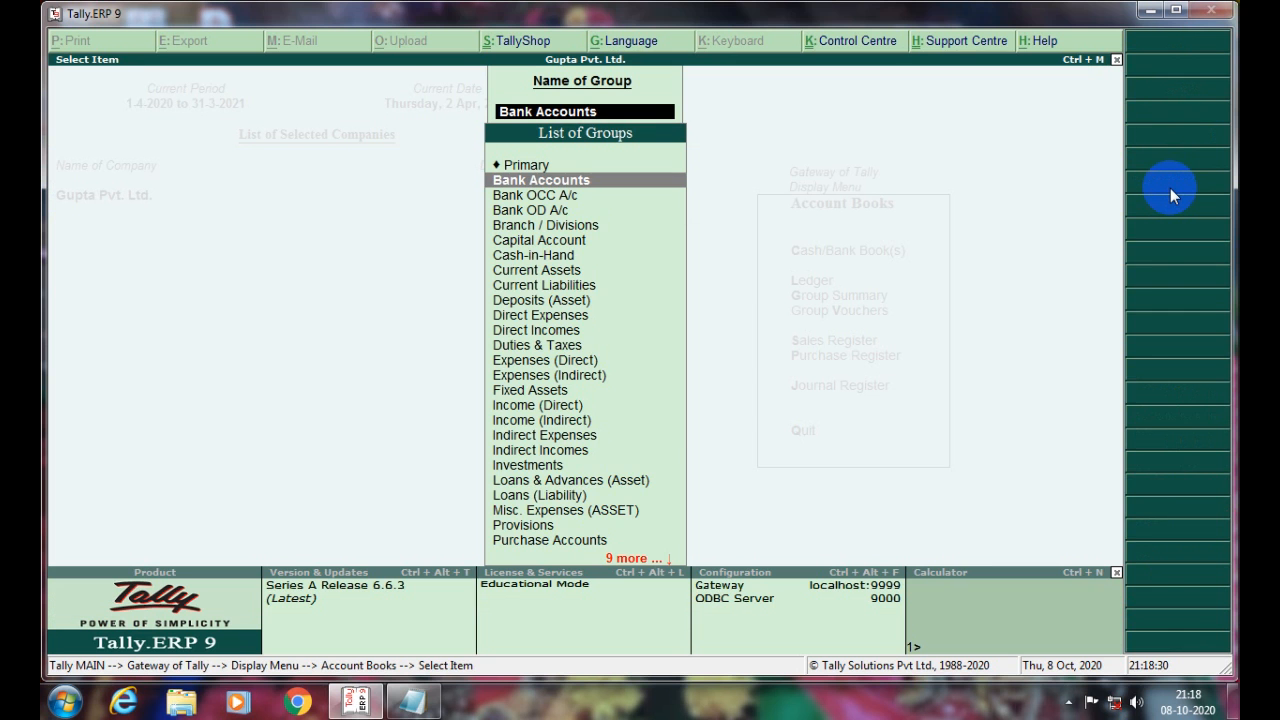
pyautogui.press('BackSpace')
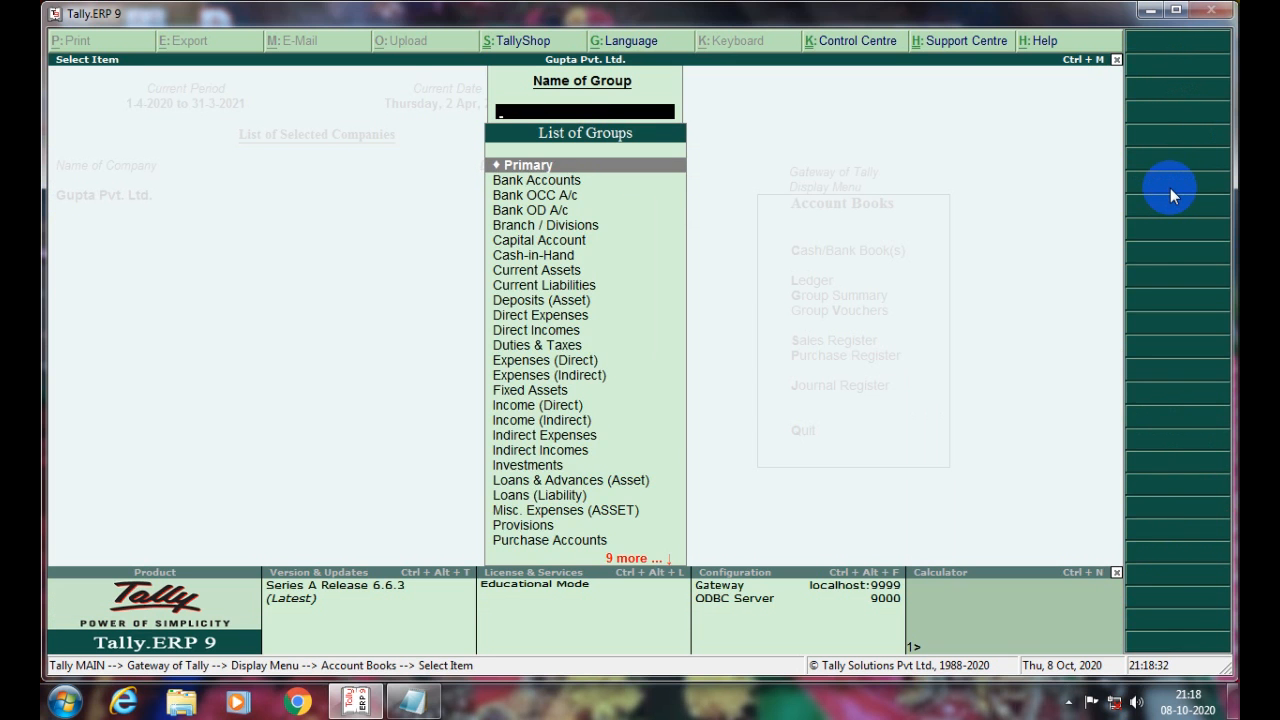
pyautogui.press('Escape')
# View the sales register and its April sales vouchers, then return to Account Books.
pyautogui.press('Down')
pyautogui.press('Down')
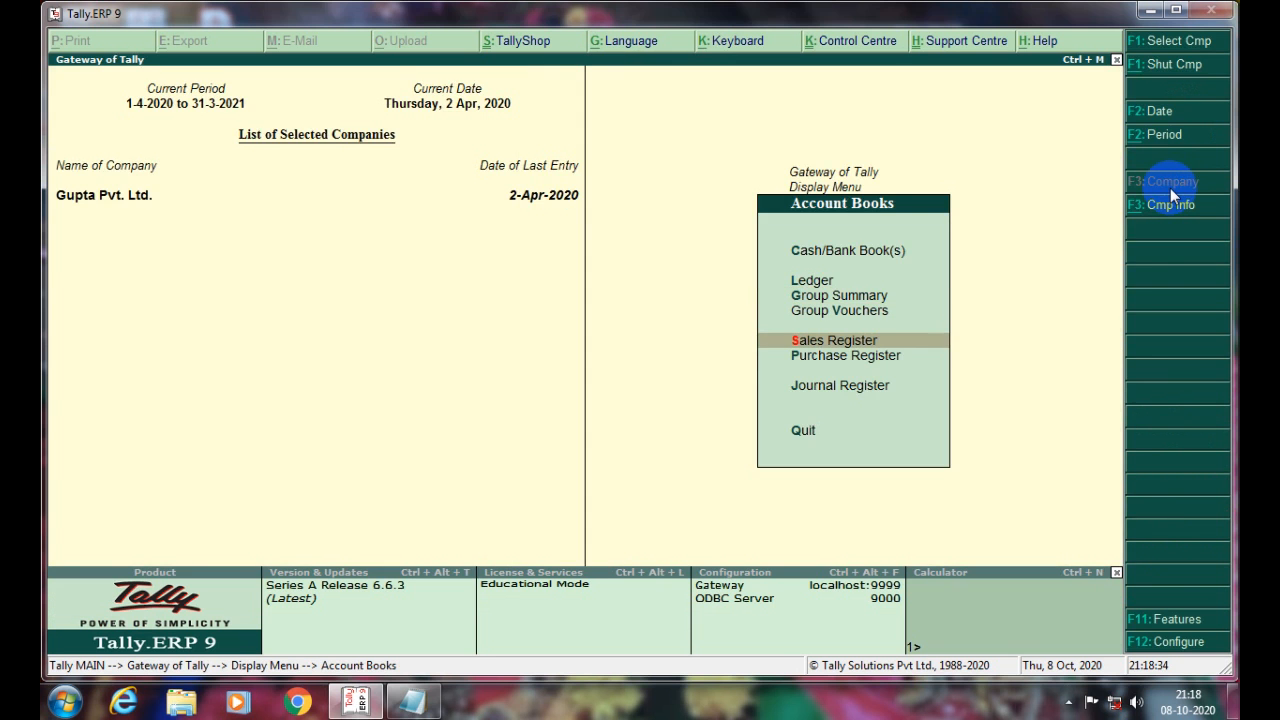
pyautogui.press('Down')
pyautogui.press('Up')
pyautogui.press('Down')
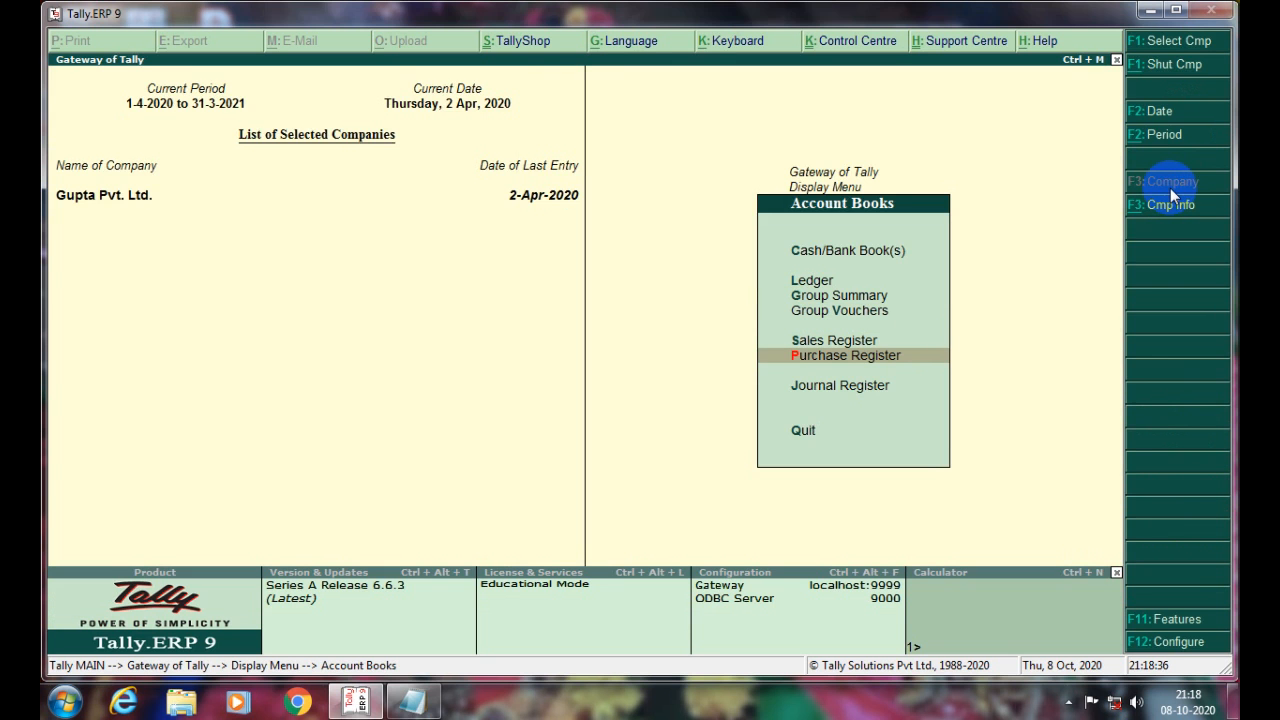
pyautogui.press('Up')
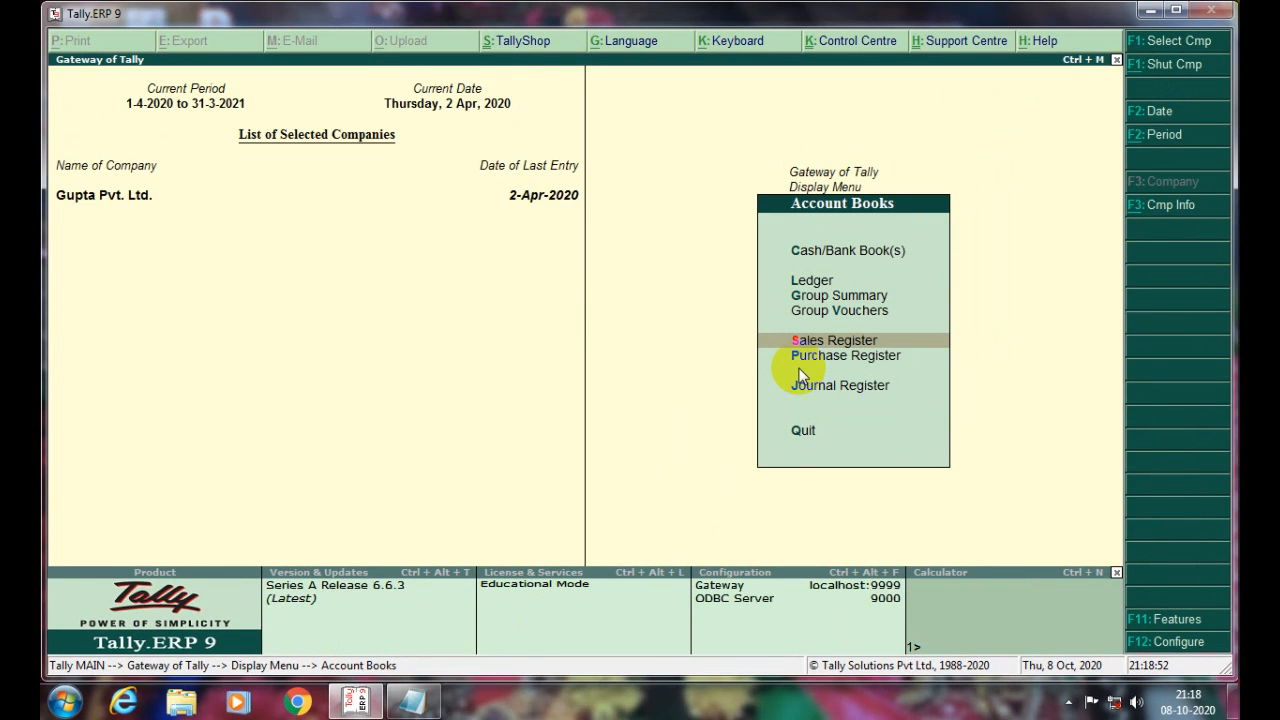
pyautogui.press('Down')
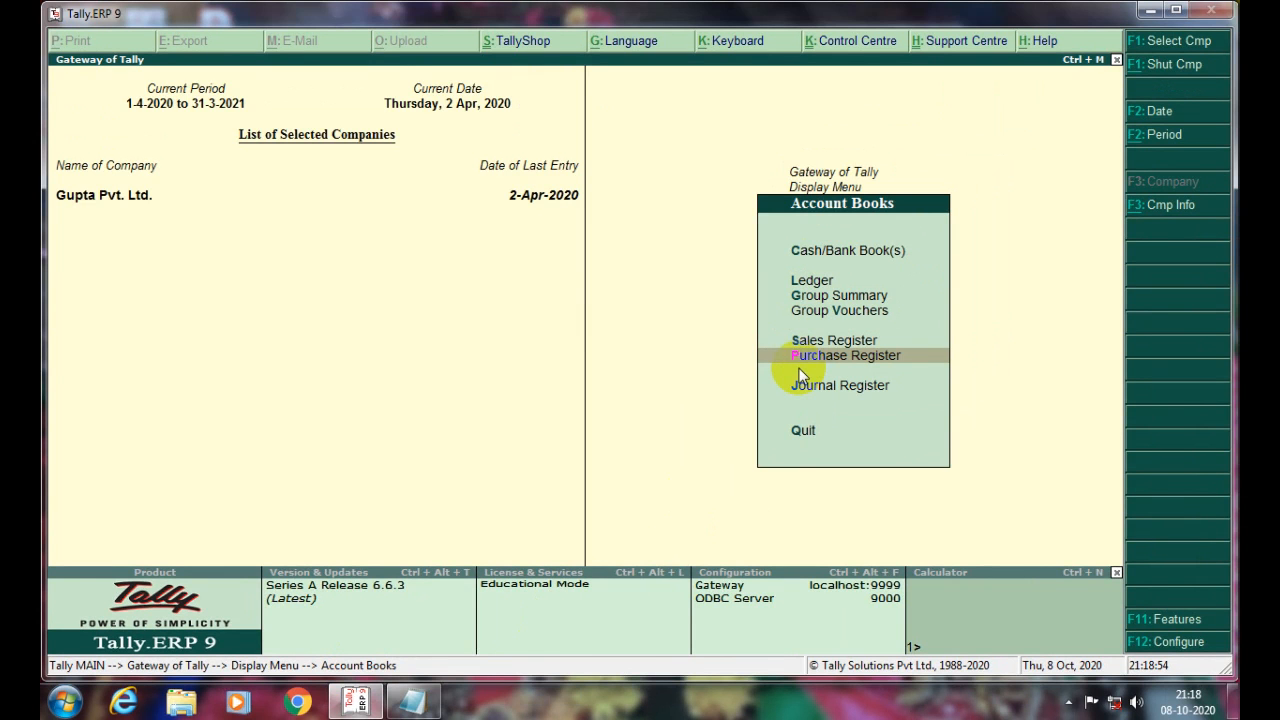
pyautogui.press('Up')
pyautogui.press('Return')
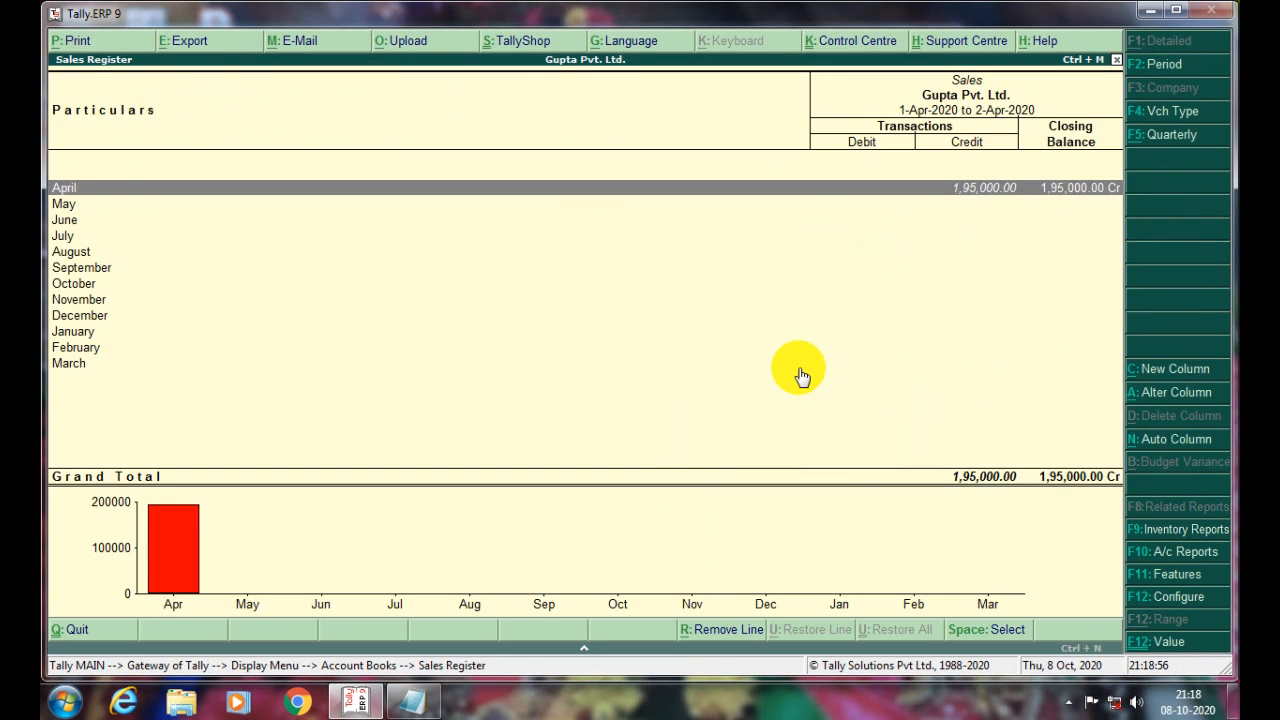
pyautogui.press('Return')
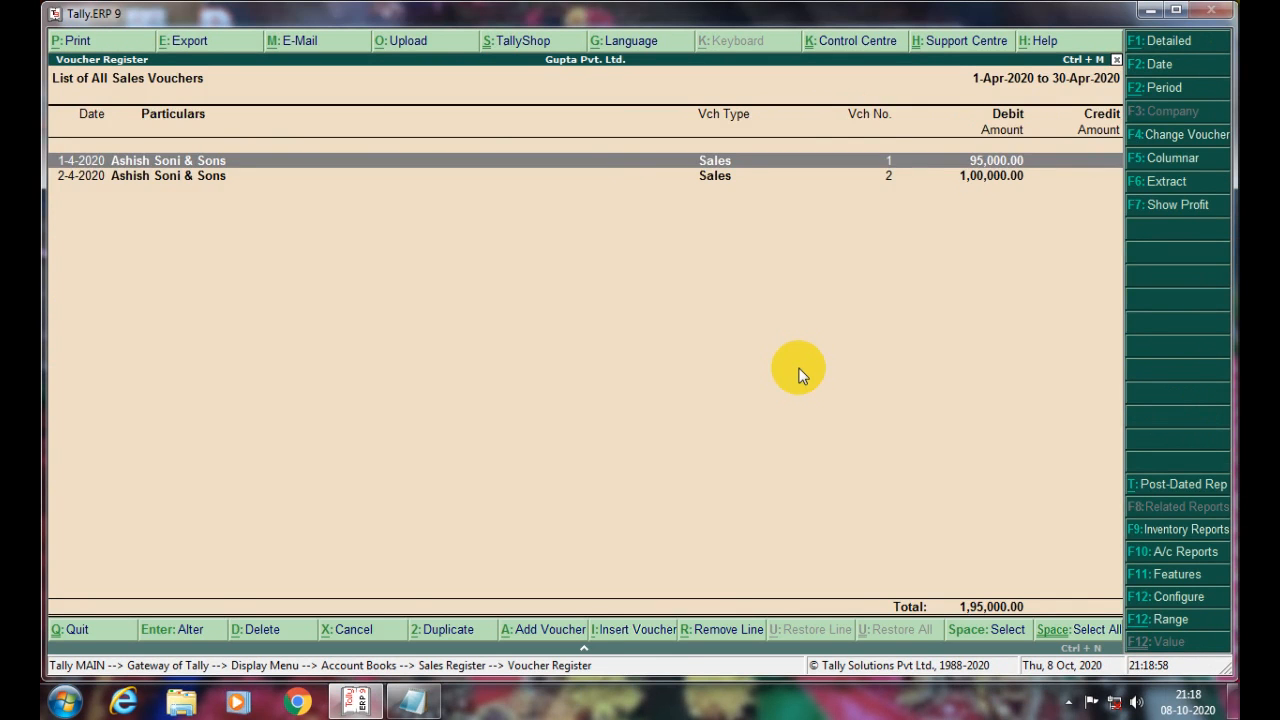
pyautogui.press('Escape')
pyautogui.press('Escape')
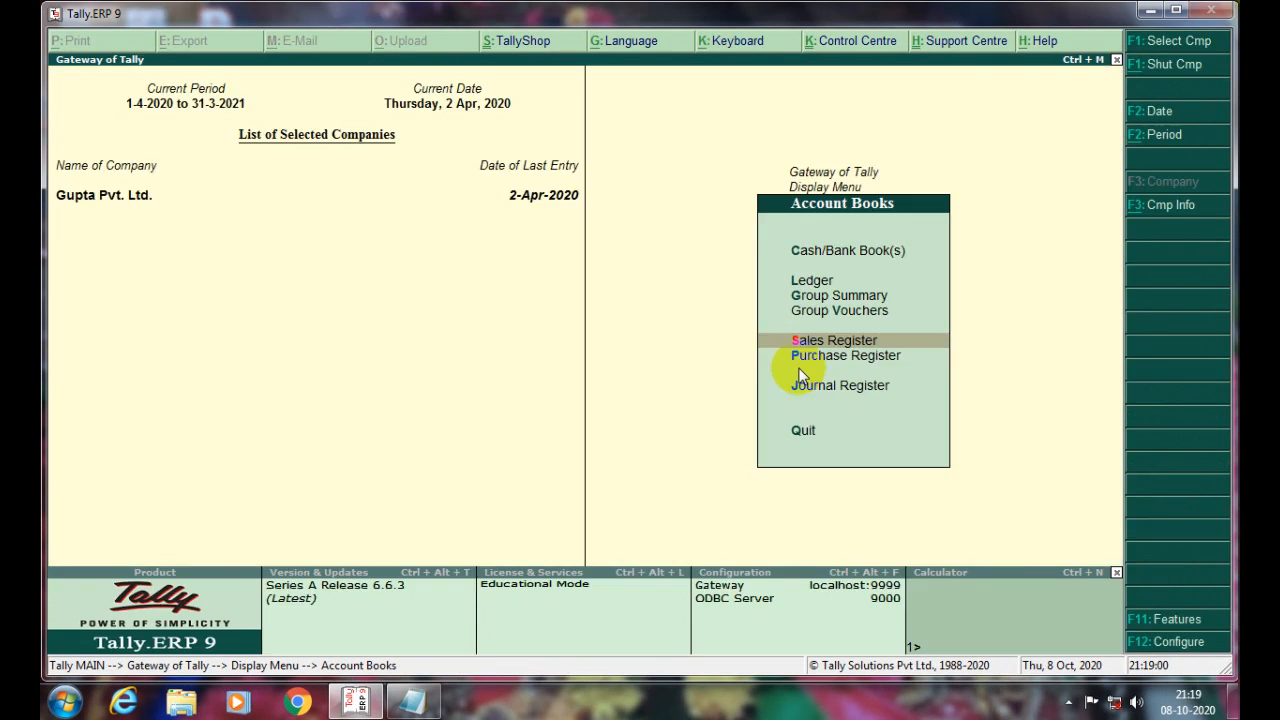
# View the purchase register and its April purchase vouchers, then return to the Display Menu.
pyautogui.press('Down')
pyautogui.press('Return')
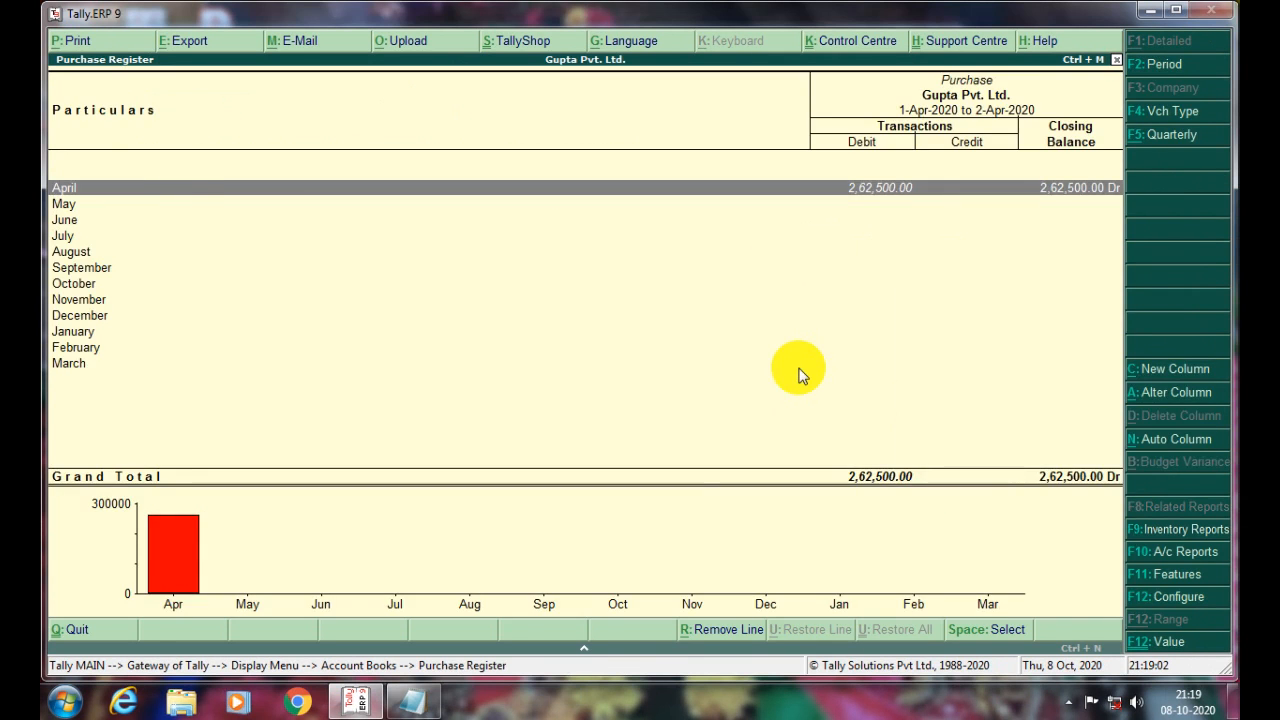
pyautogui.press('Return')
pyautogui.press('Escape')
pyautogui.press('Escape')
pyautogui.press('Escape')
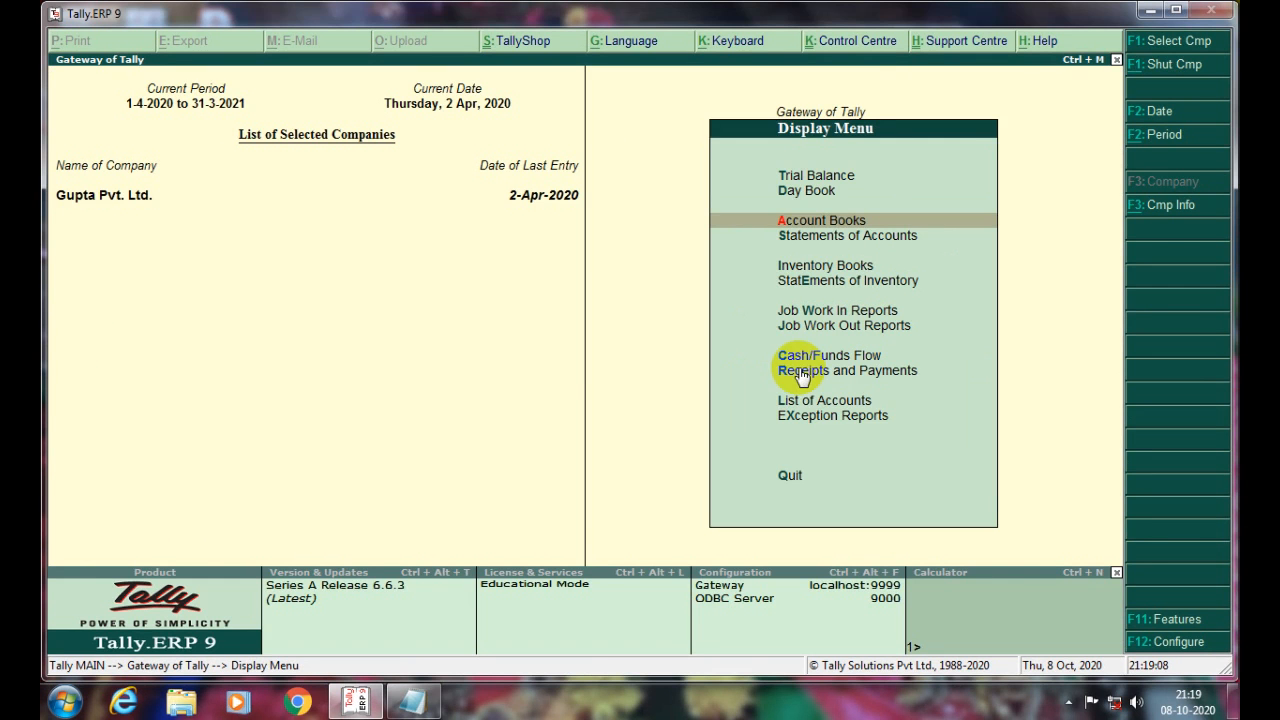
# Look through the reports offered under Inventory Books and return to the Display Menu.
pyautogui.press('Down')
pyautogui.press('Down')
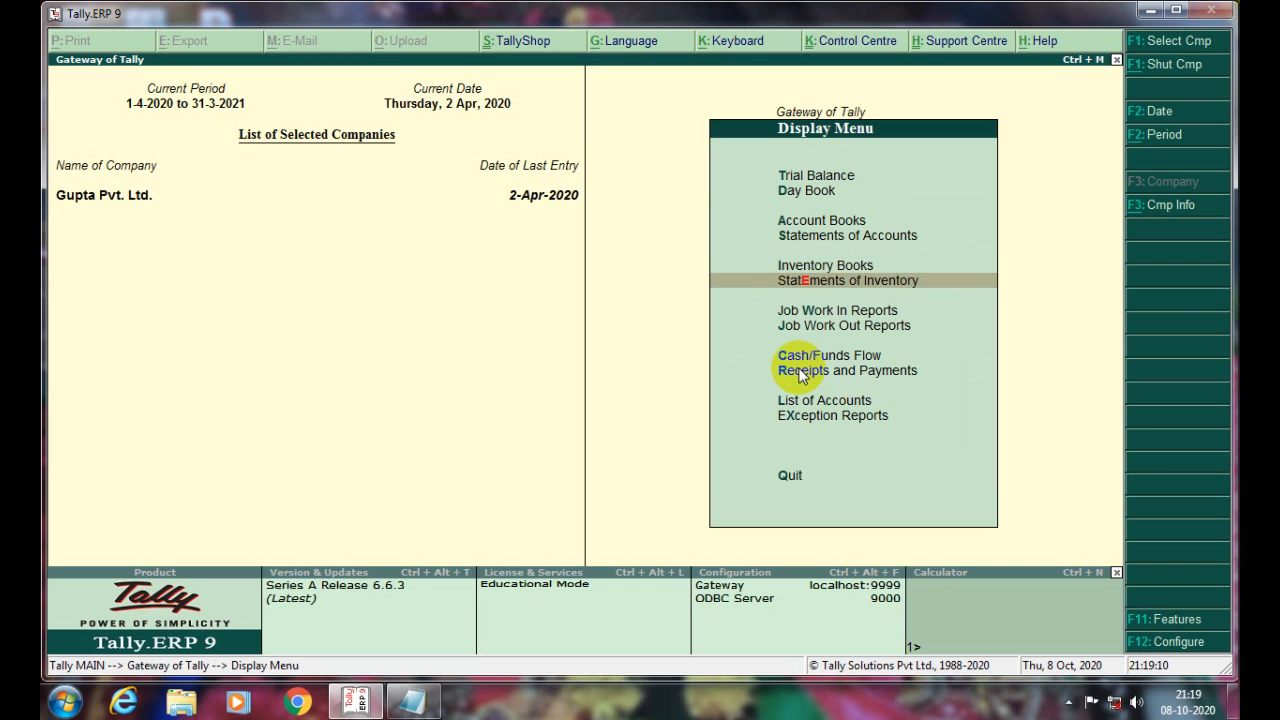
pyautogui.press('Up')
pyautogui.press('Return')
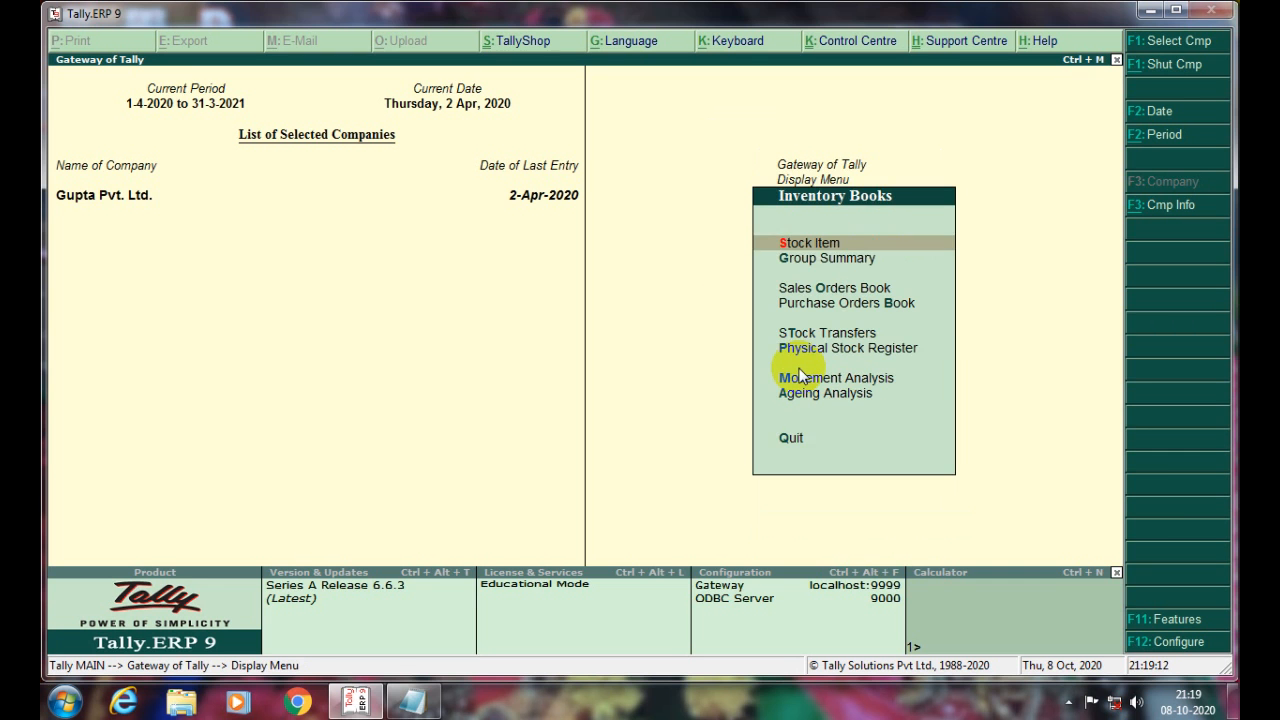
pyautogui.press('Down')
pyautogui.press('Down')
pyautogui.press('Down')
pyautogui.press('Down')
pyautogui.press('Down')
pyautogui.press('Down')
pyautogui.press('Down')
pyautogui.press('Down')
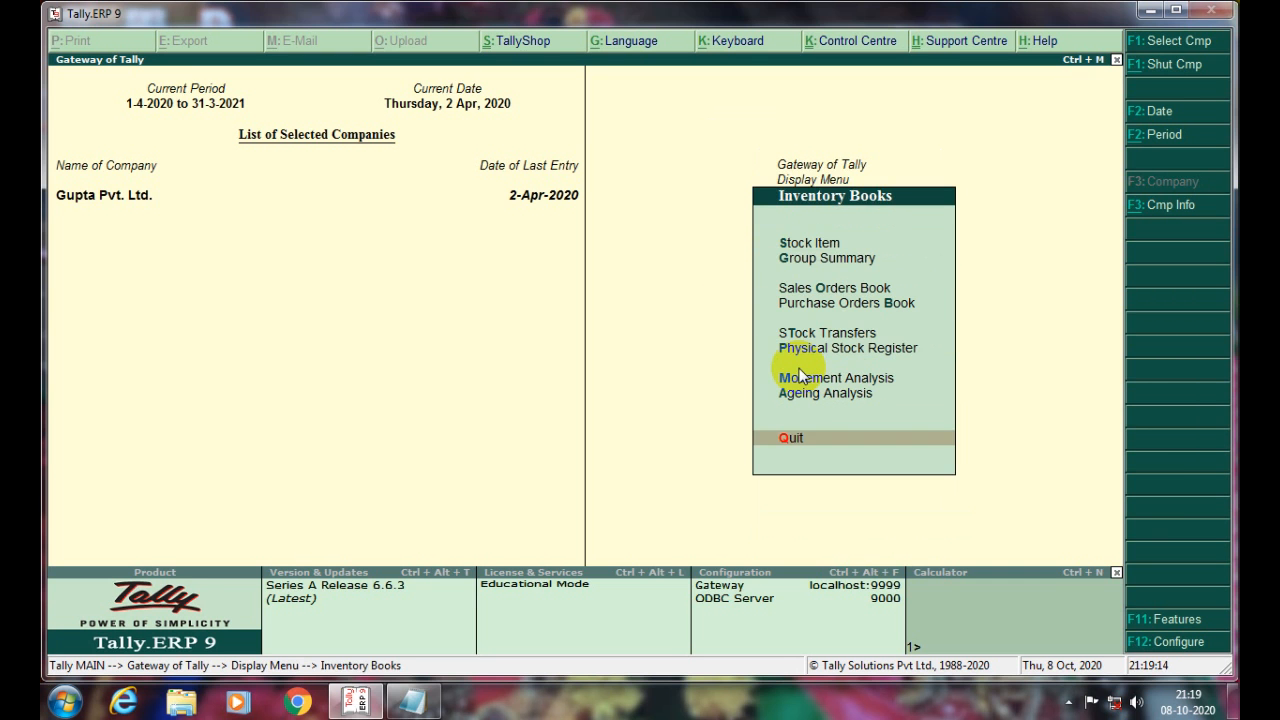
pyautogui.press('Return')
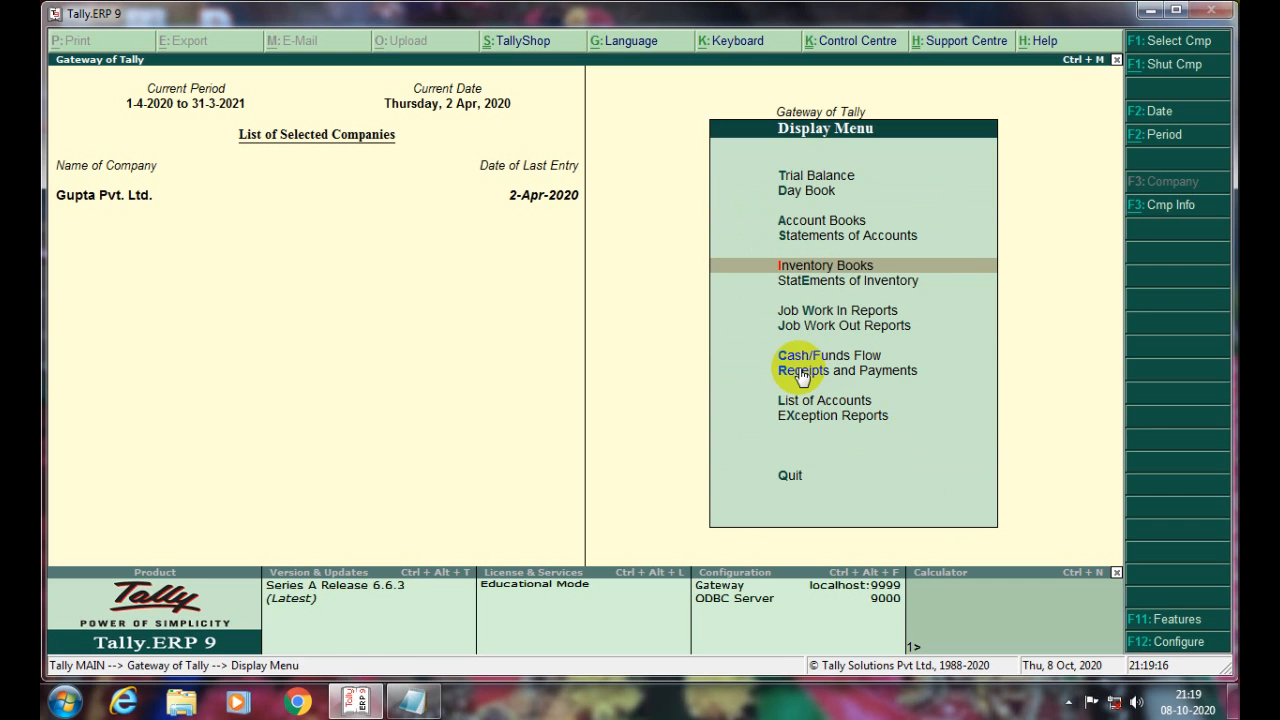